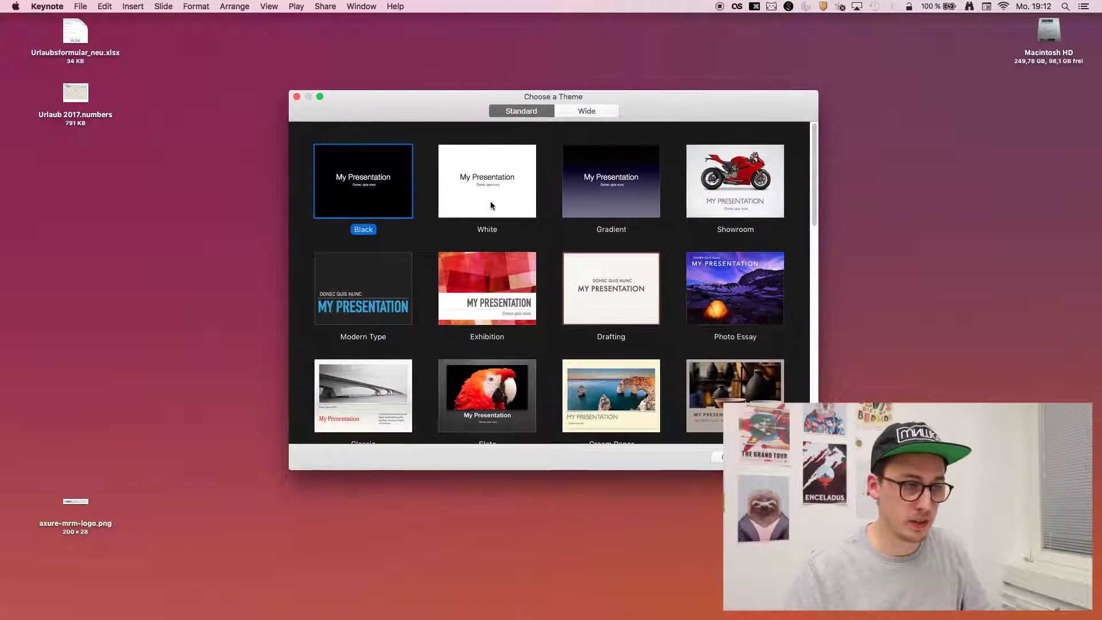
Create a White-theme presentation and delete its title and subtitle placeholders
{"action": "left_click", "coordinate": [494, 205]}
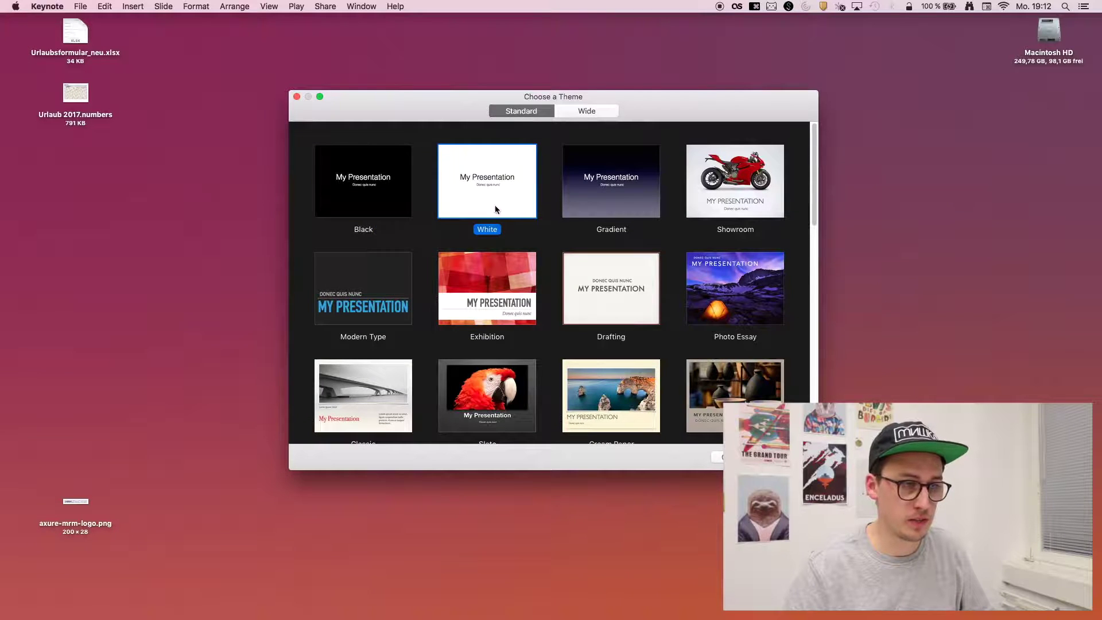
{"action": "double_click", "coordinate": [497, 207]}
{"action": "left_click", "coordinate": [158, 142]}
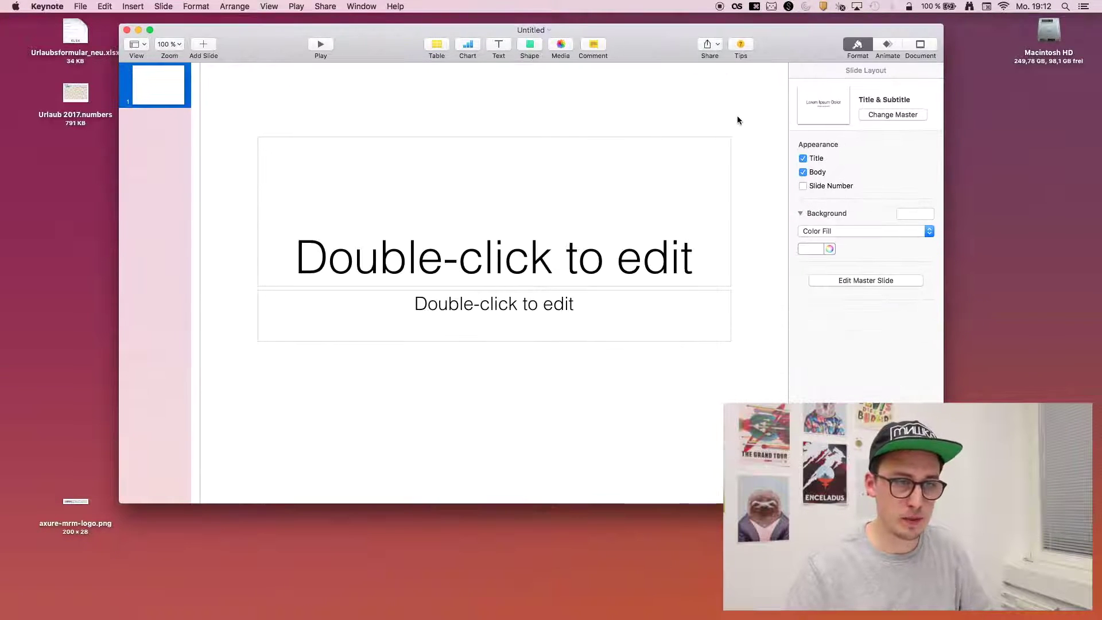
{"action": "left_click_drag", "start_coordinate": [737, 119], "coordinate": [656, 300]}
{"action": "key", "text": "BackSpace"}
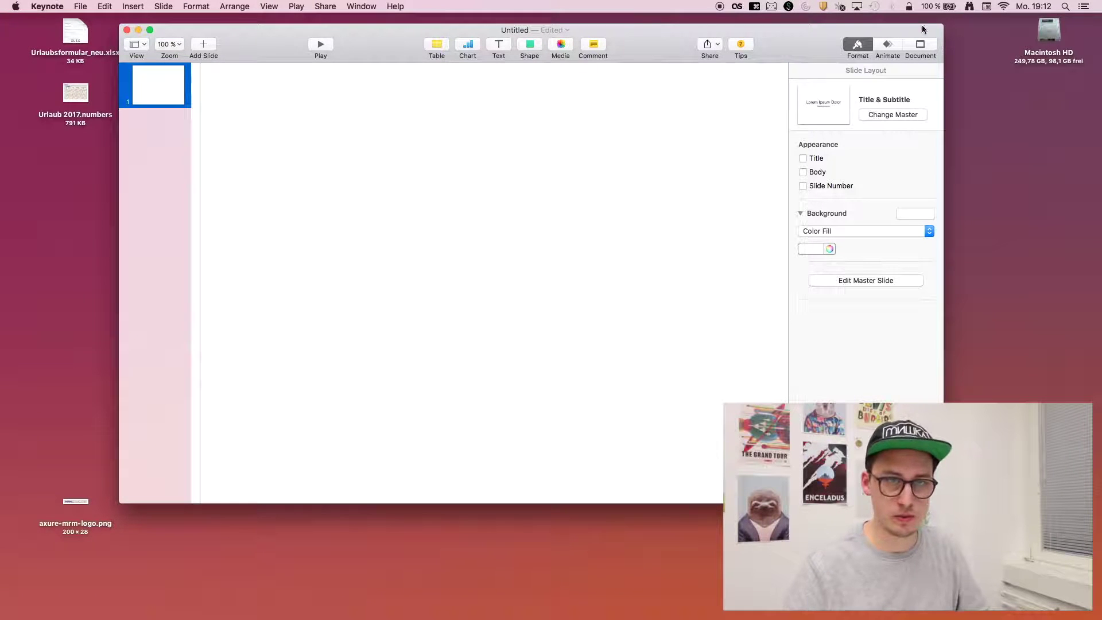
Set a custom 750 × 1334 slide size and show the rulers
{"action": "left_click", "coordinate": [920, 46]}
{"action": "left_click", "coordinate": [861, 322]}
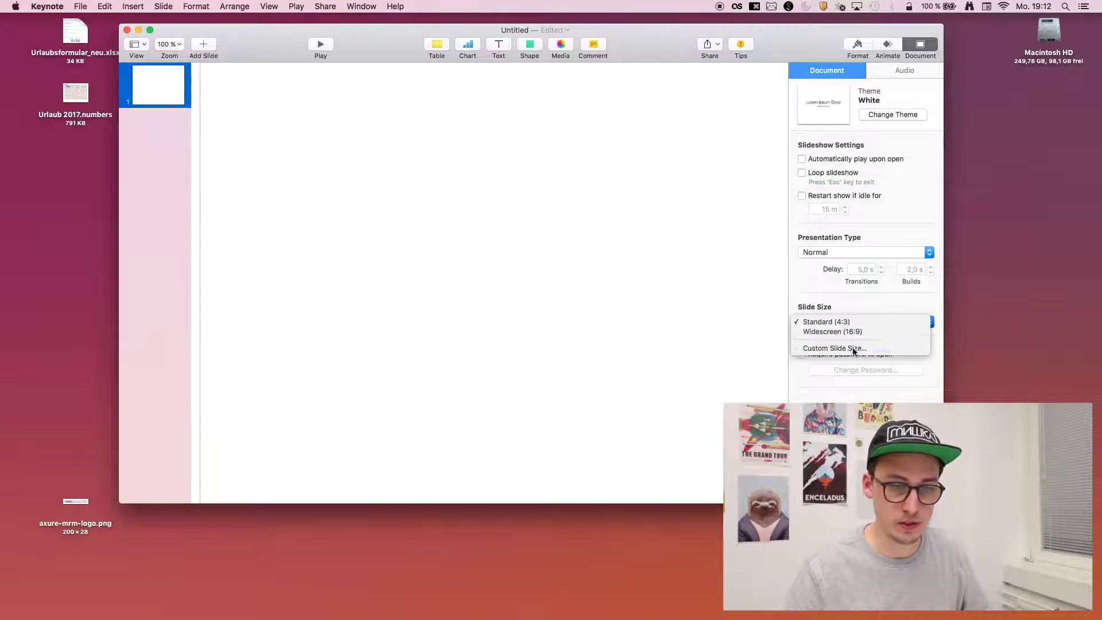
{"action": "left_click", "coordinate": [858, 347]}
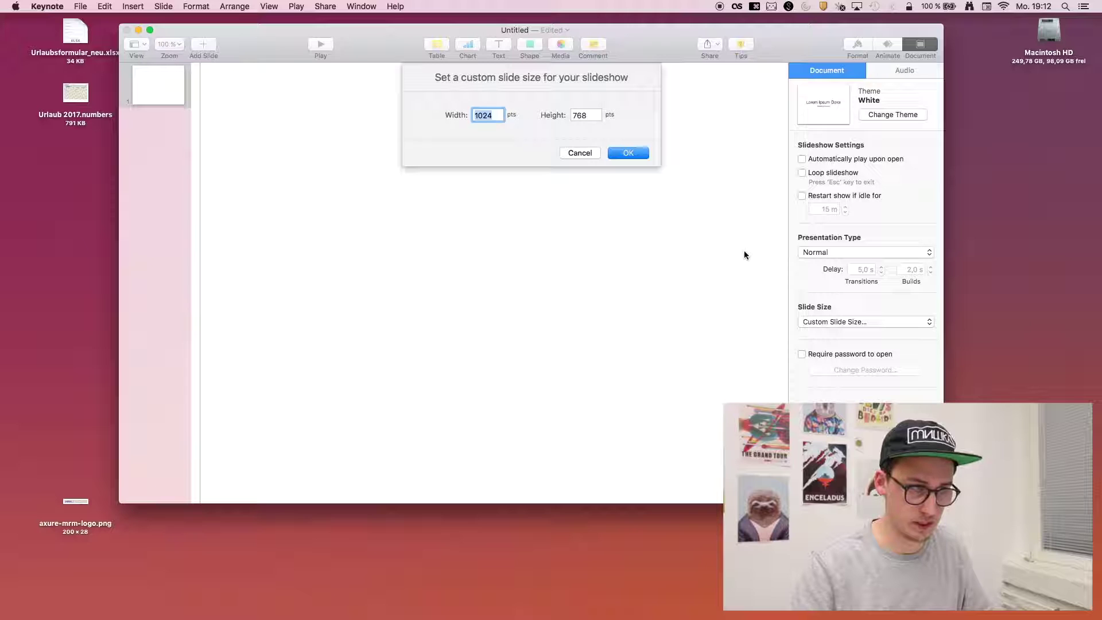
{"action": "type", "text": "750"}
{"action": "key", "text": "Tab"}
{"action": "type", "text": "1334"}
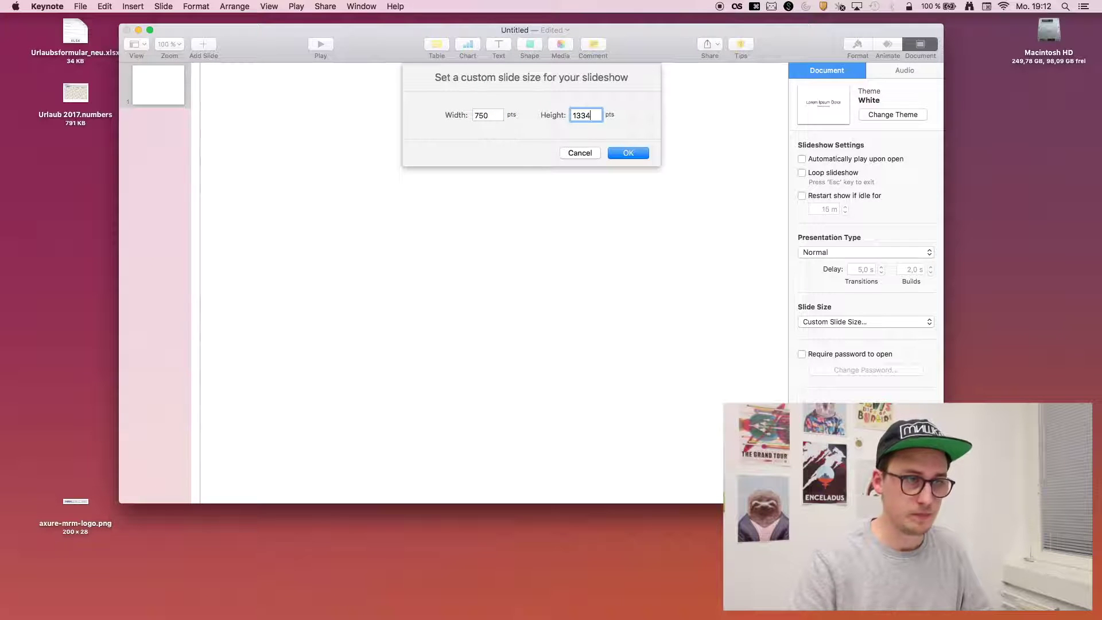
{"action": "key", "text": "Return"}
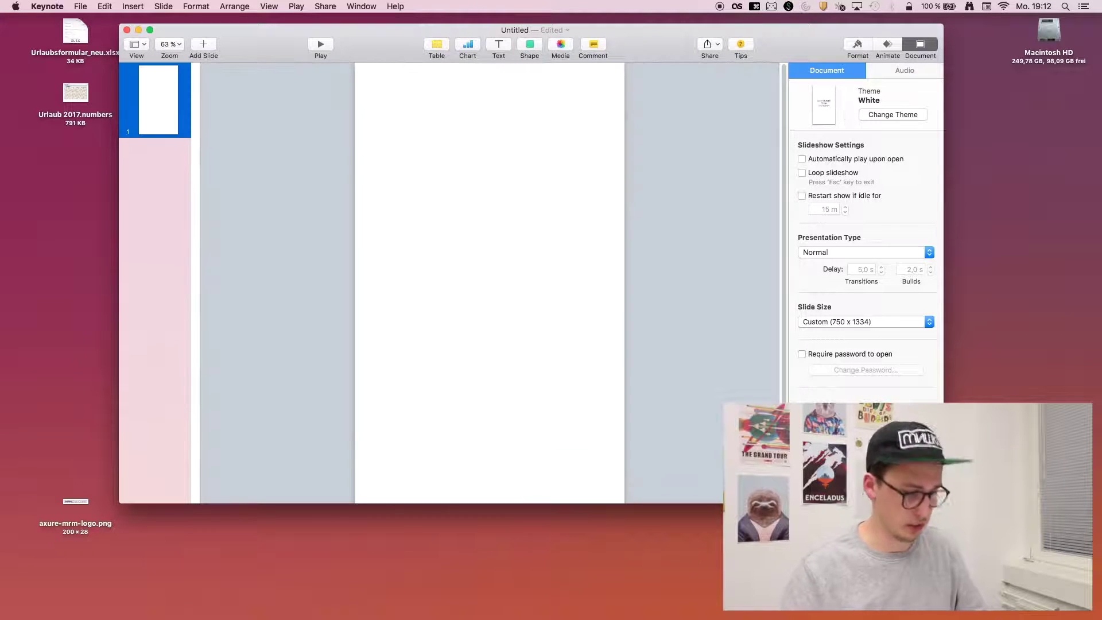
{"action": "key", "text": "super+r"}
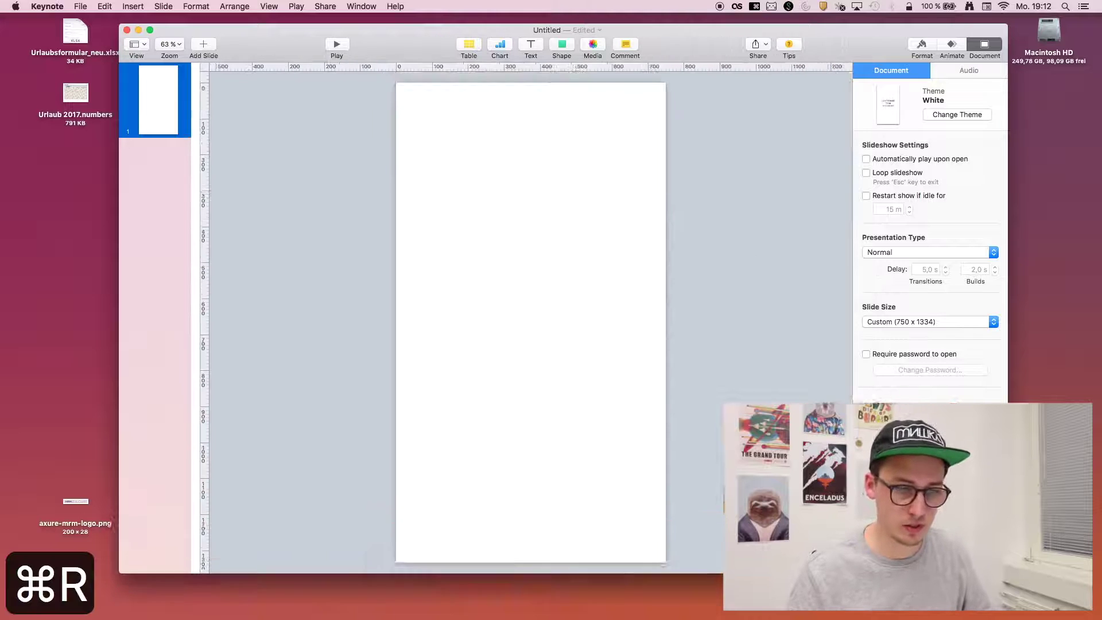
{"action": "left_click_drag", "start_coordinate": [723, 35], "coordinate": [708, 25]}
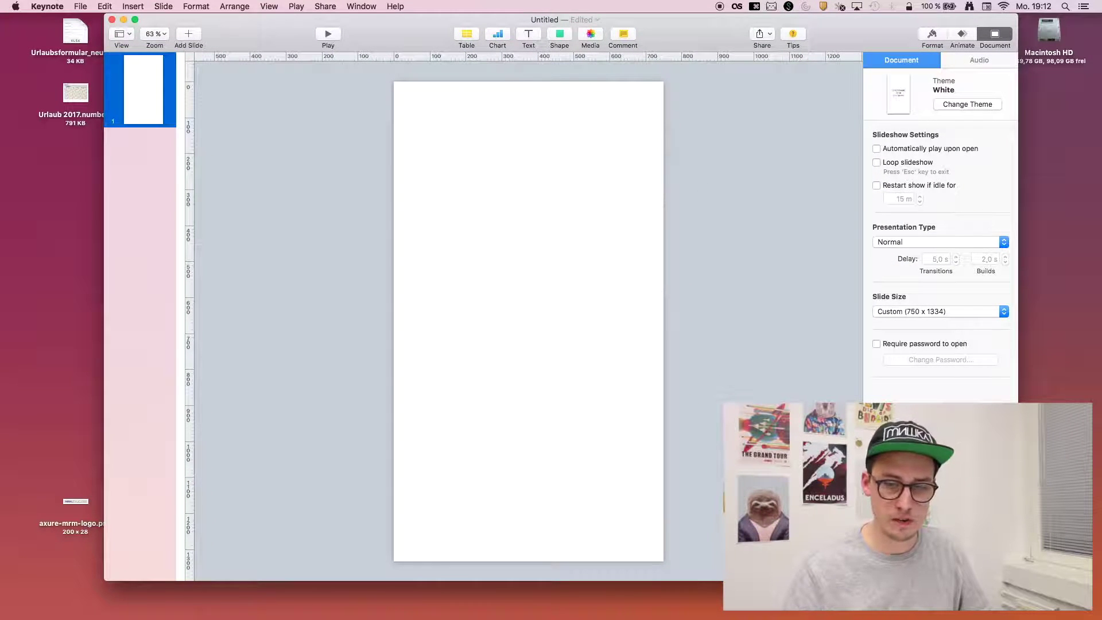
Preview the Loading.png and Einstellungen.png reference screens, then close the previews
{"action": "key", "text": "super+Tab"}
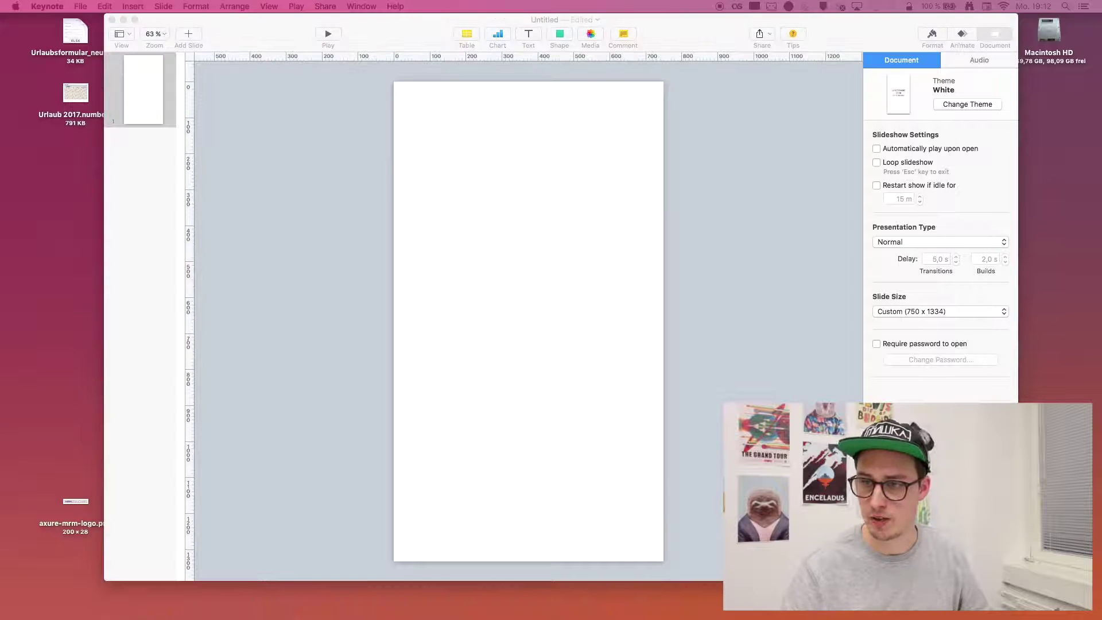
{"action": "left_click", "coordinate": [817, 320]}
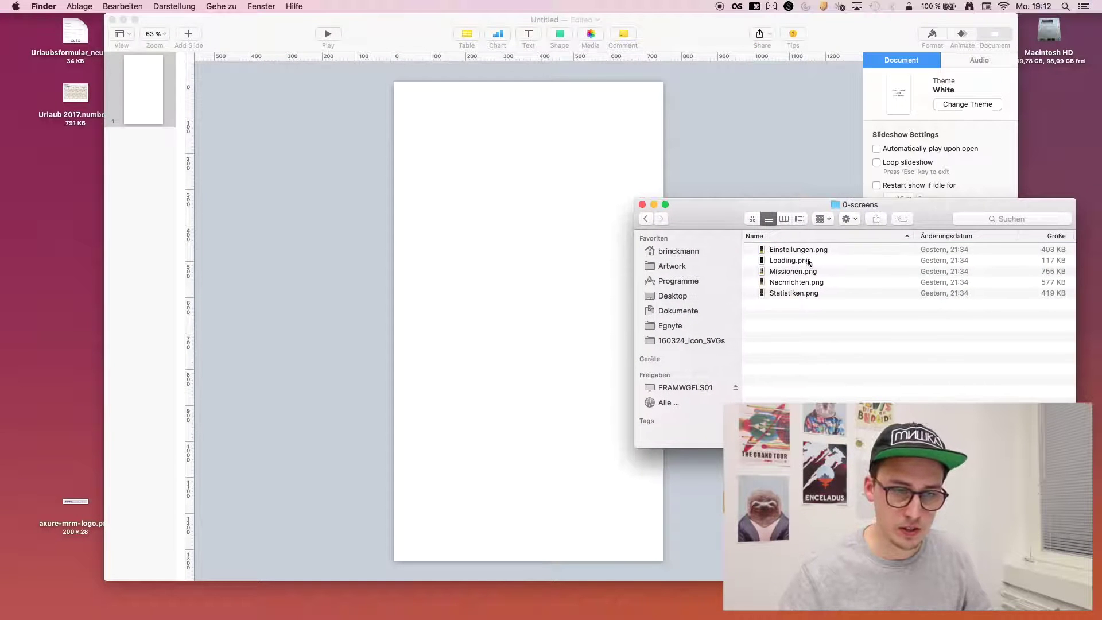
{"action": "left_click", "coordinate": [789, 261]}
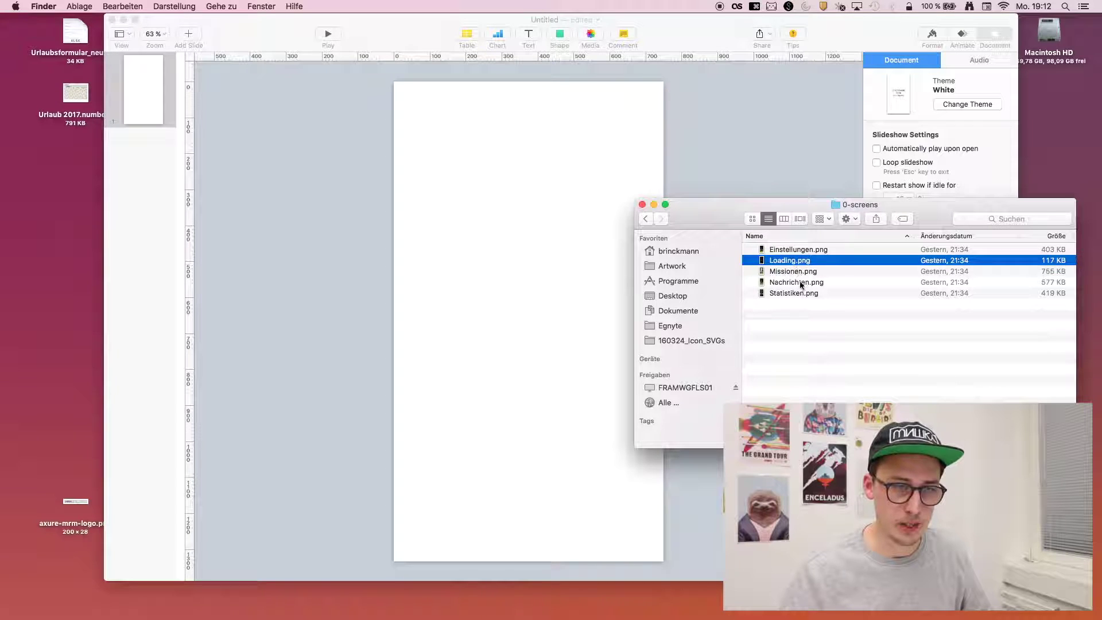
{"action": "left_click", "coordinate": [810, 321]}
{"action": "double_click", "coordinate": [787, 262]}
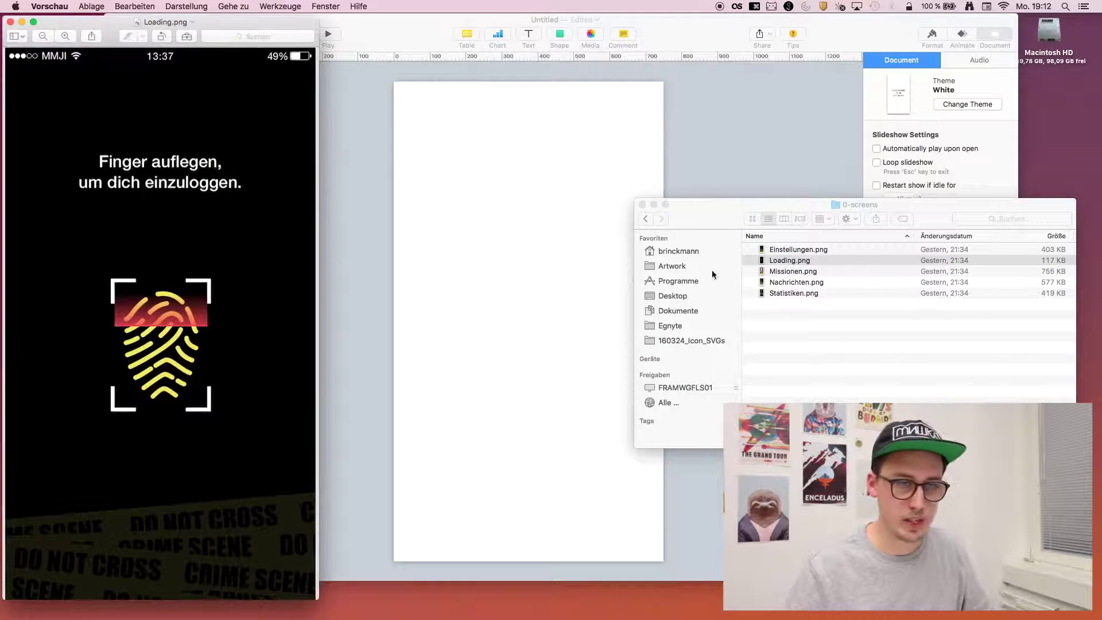
{"action": "key", "text": "super+Tab"}
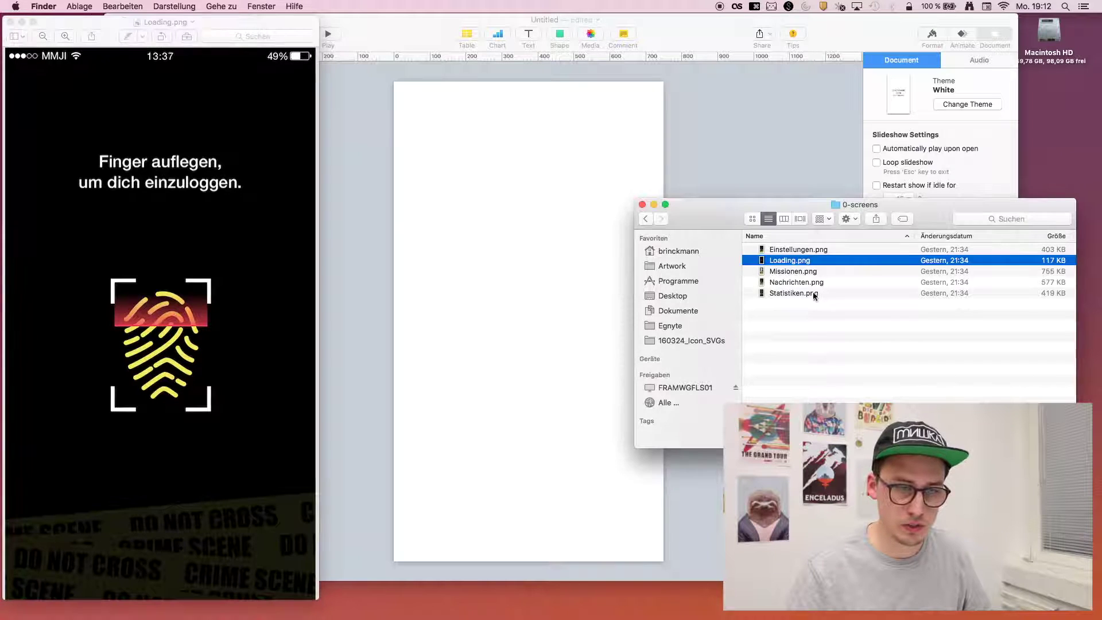
{"action": "double_click", "coordinate": [821, 250]}
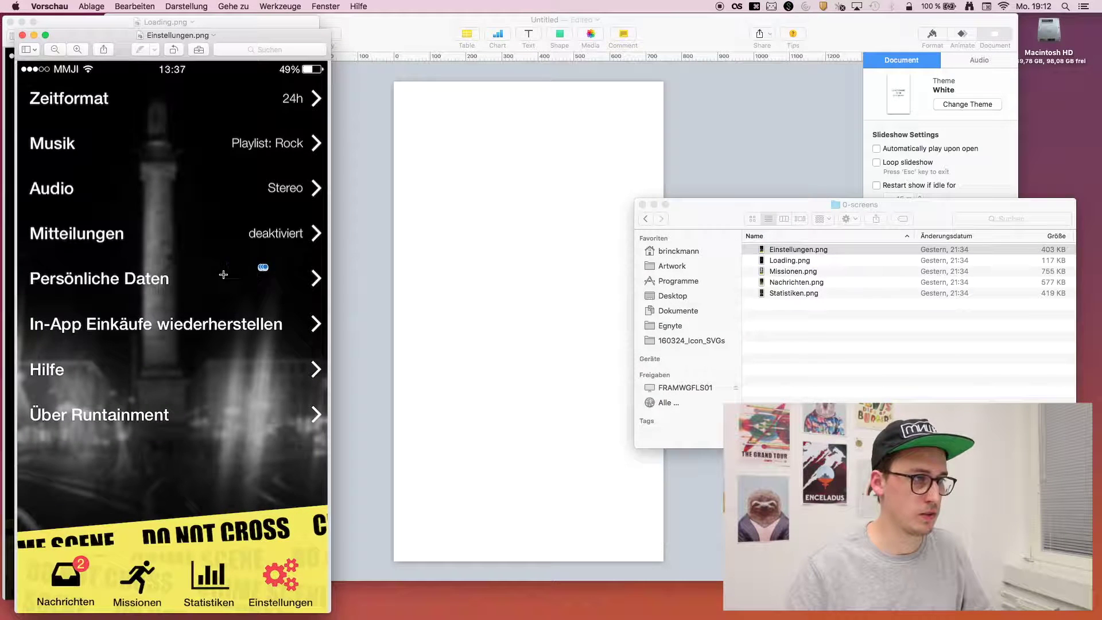
{"action": "key", "text": "super+w"}
{"action": "key", "text": "super+w"}
Go up to the parent folder and open the 1-loading folder
{"action": "left_click", "coordinate": [806, 319]}
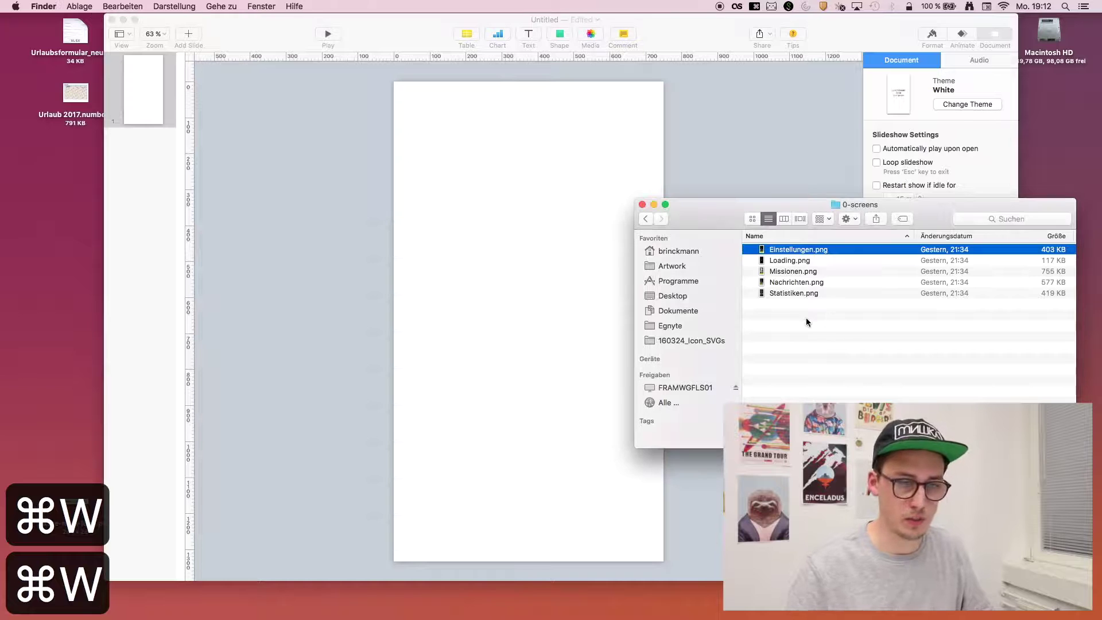
{"action": "key", "text": "super+shift+Up"}
{"action": "key", "text": "Down"}
{"action": "key", "text": "super+Down"}
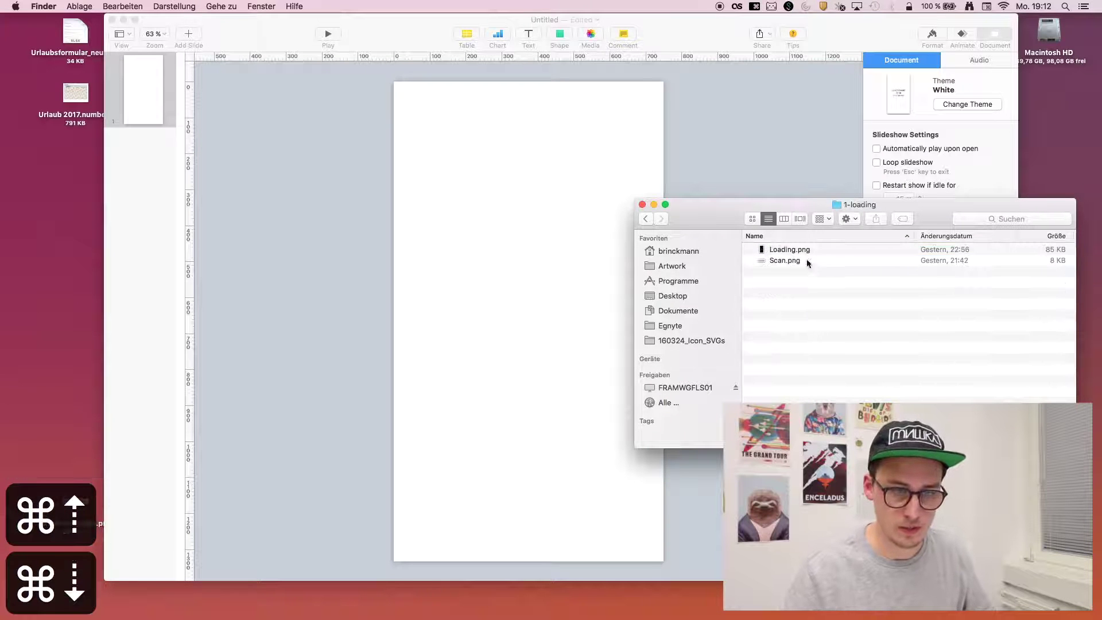
Place Loading.png on the slide as the login screen and lock it
{"action": "left_click_drag", "start_coordinate": [790, 250], "coordinate": [526, 246]}
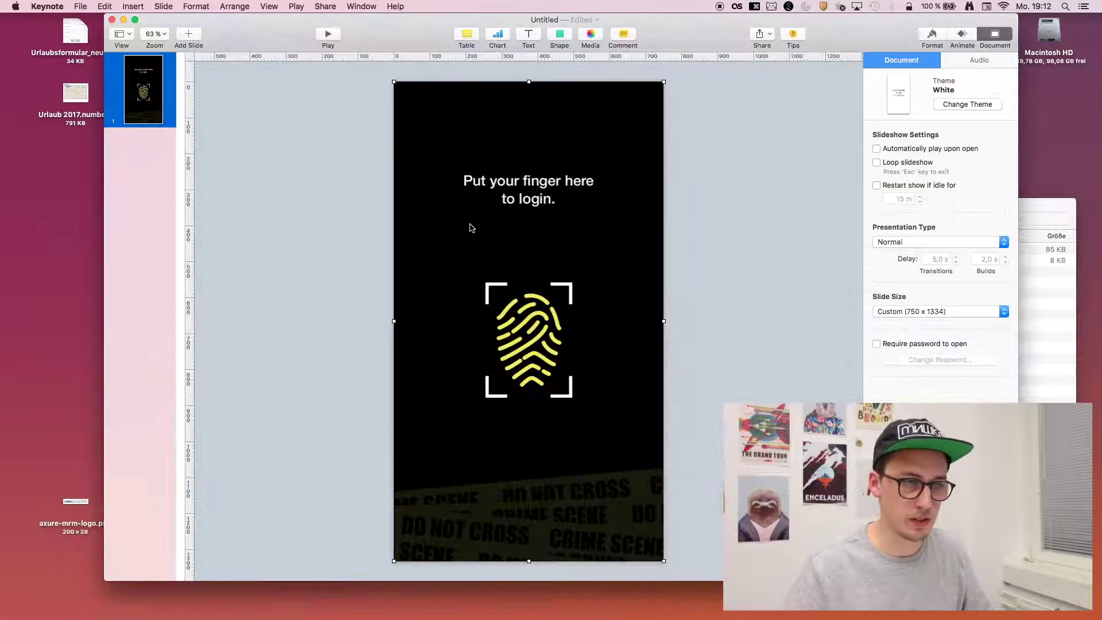
{"action": "key", "text": "super+l"}
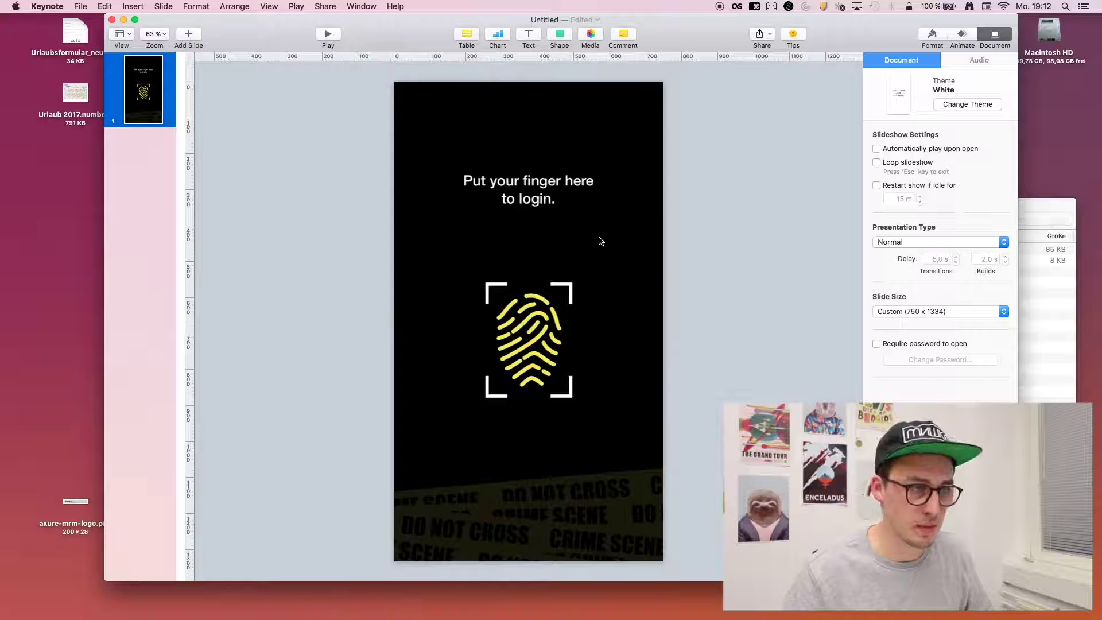
{"action": "key", "text": "super+Tab"}
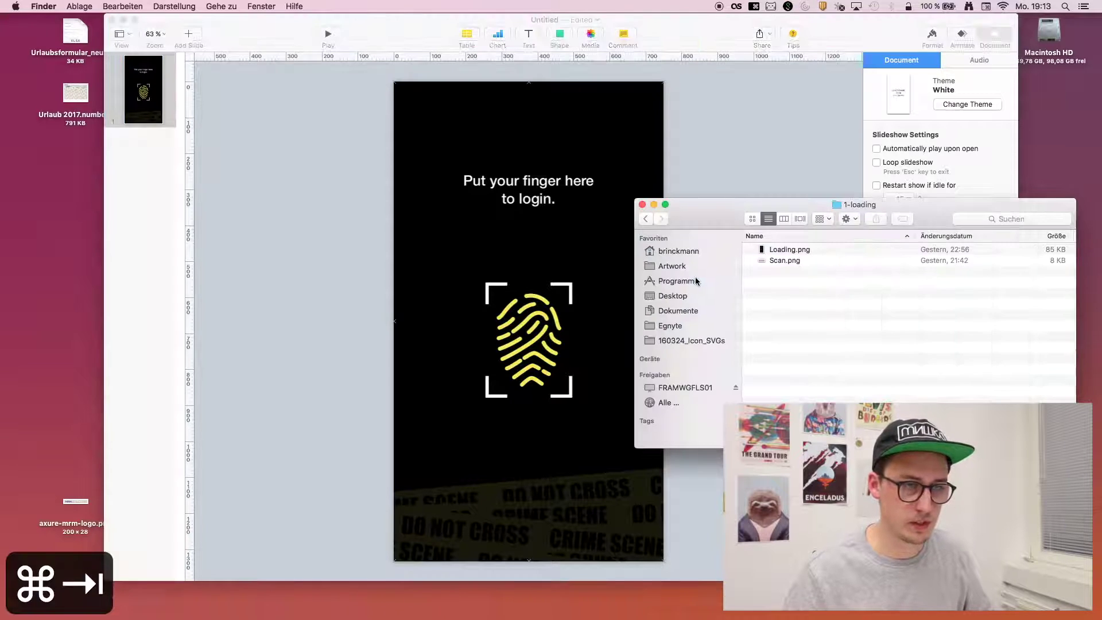
{"action": "key", "text": "super+Tab"}
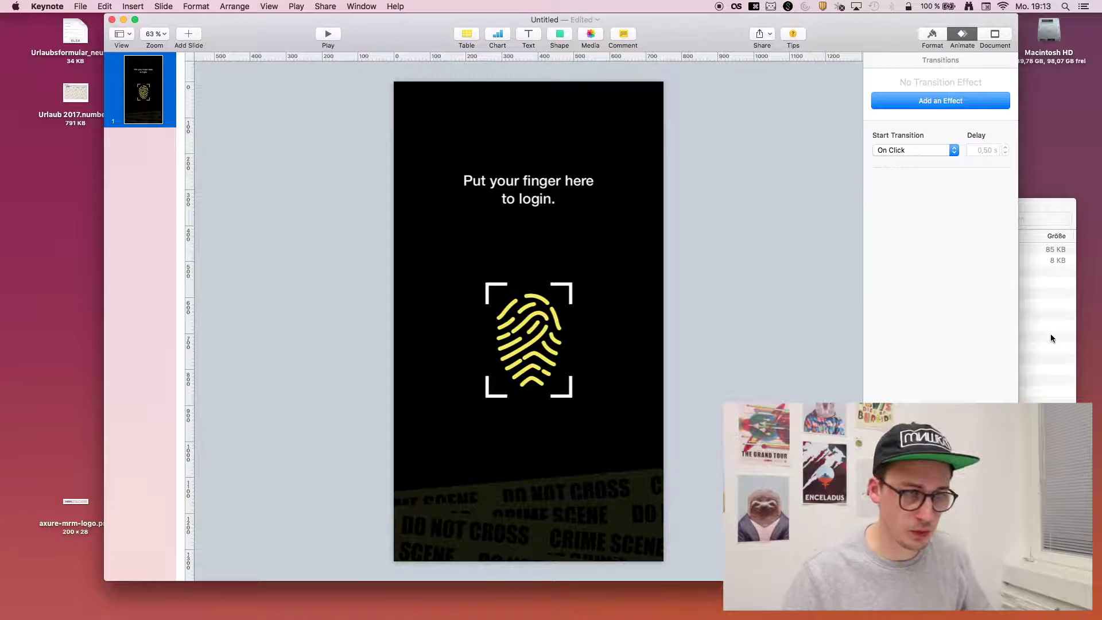
Place Scan.png on the slide over the top of the fingerprint
{"action": "left_click", "coordinate": [1050, 337]}
{"action": "left_click_drag", "start_coordinate": [926, 212], "coordinate": [976, 206]}
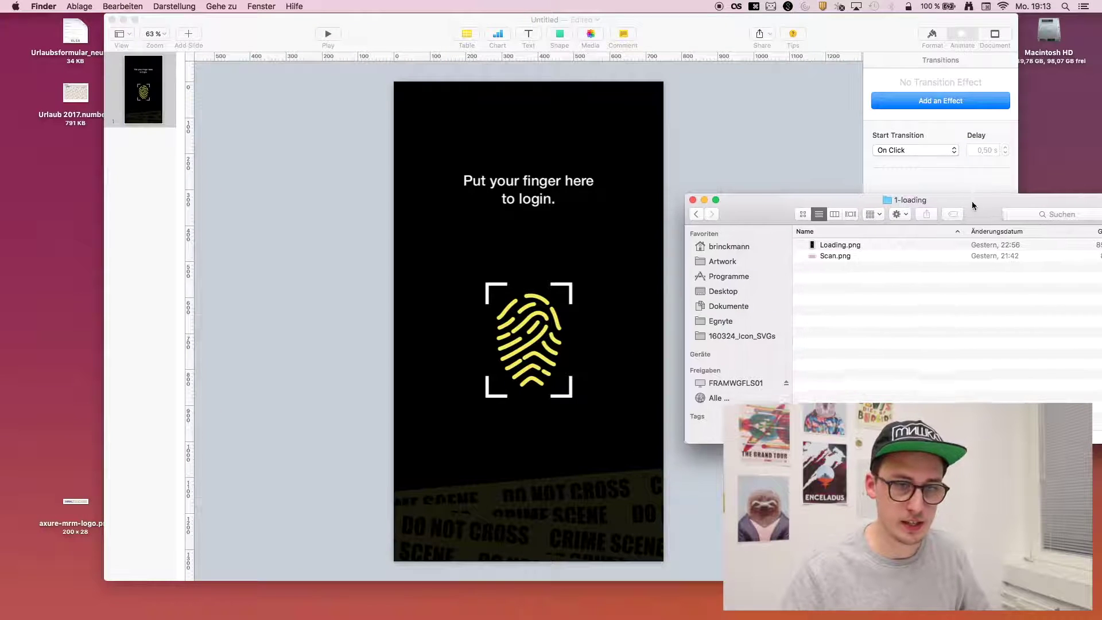
{"action": "left_click_drag", "start_coordinate": [834, 259], "coordinate": [552, 308]}
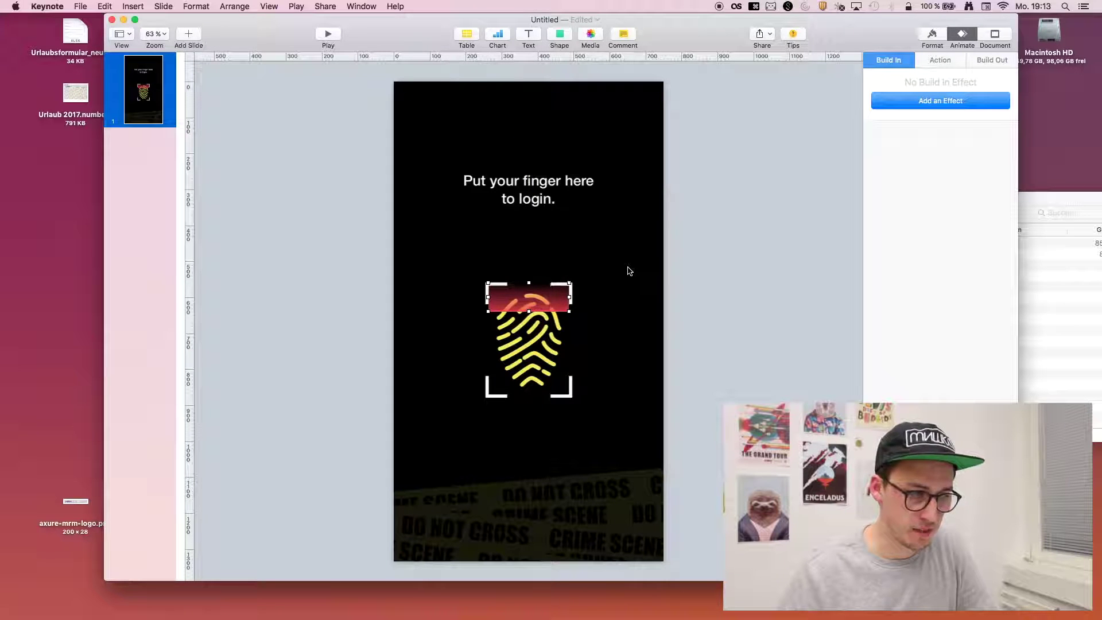
{"action": "left_click", "coordinate": [655, 308]}
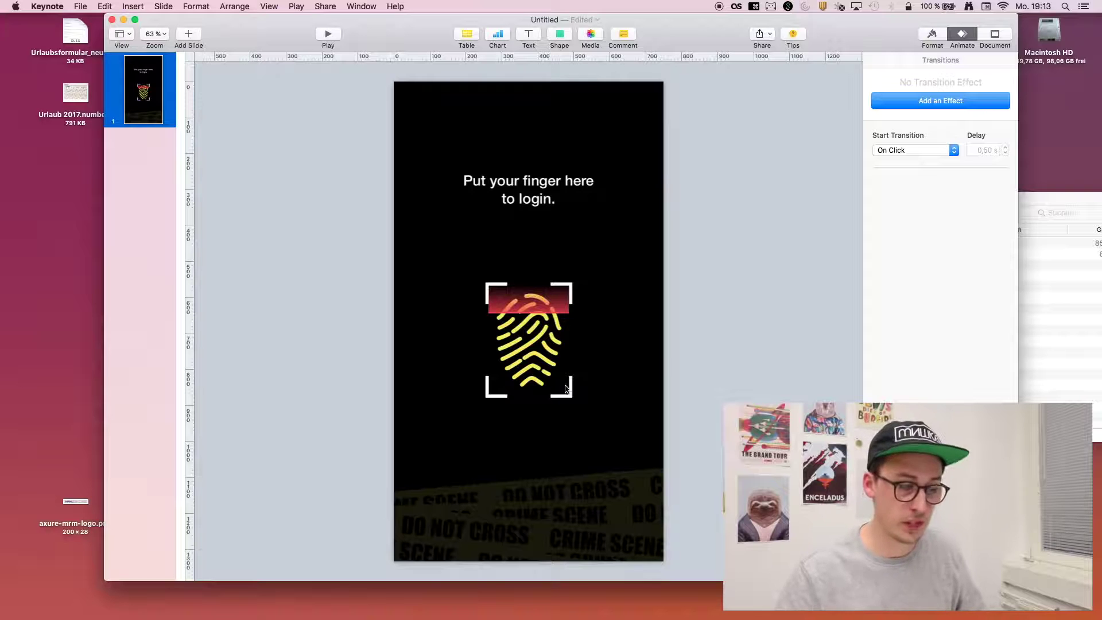
Give the scan bar a Move action ending at the fingerprint's bottom
{"action": "left_click", "coordinate": [549, 310]}
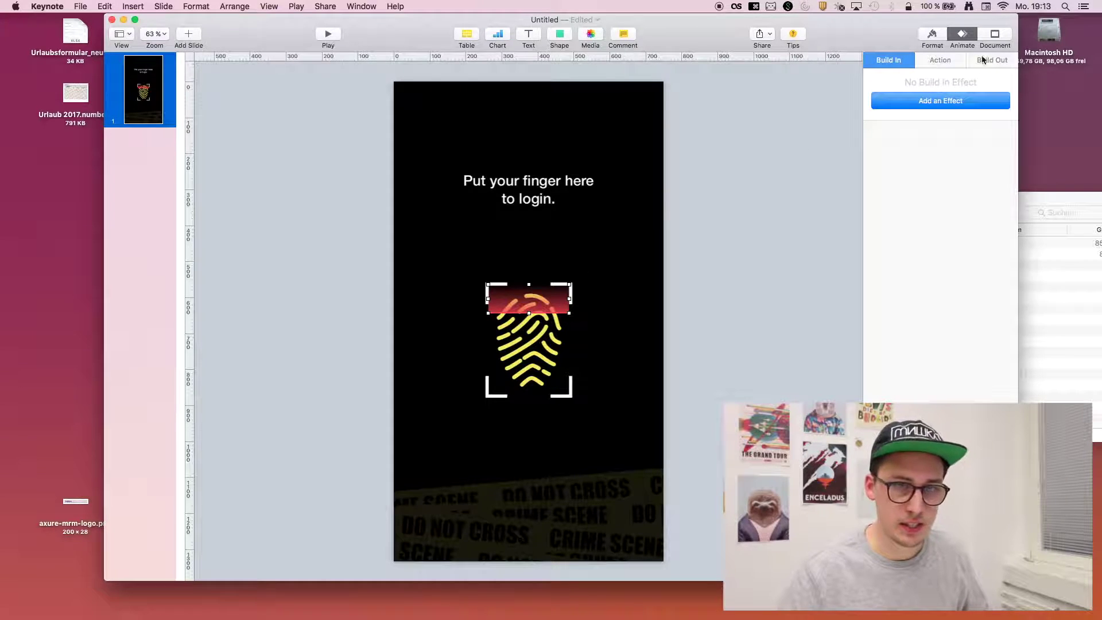
{"action": "left_click", "coordinate": [941, 61]}
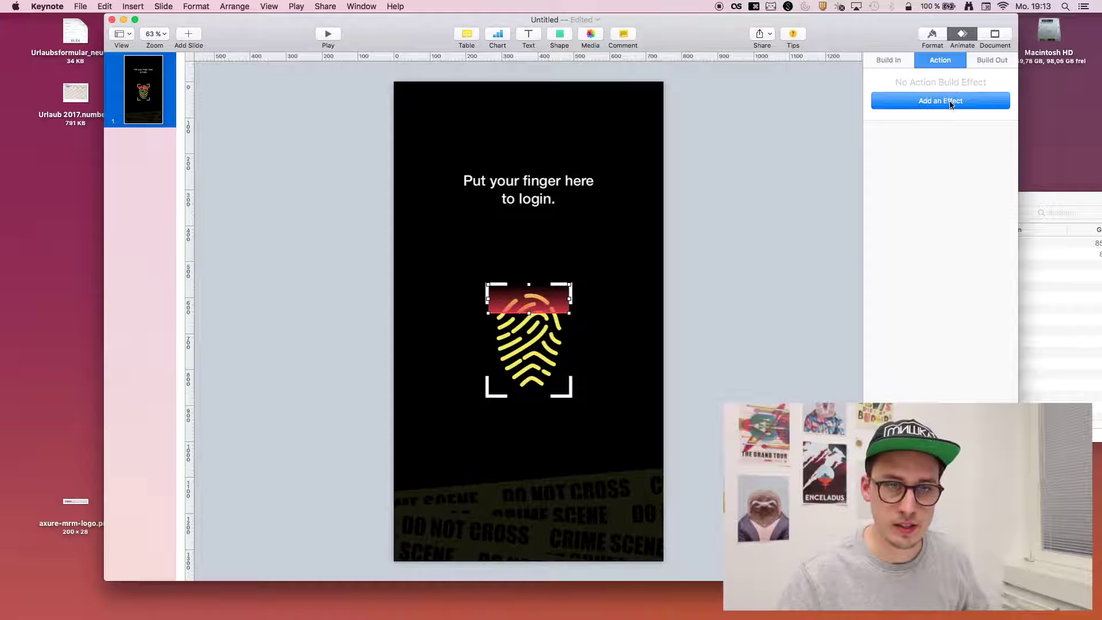
{"action": "left_click", "coordinate": [951, 104]}
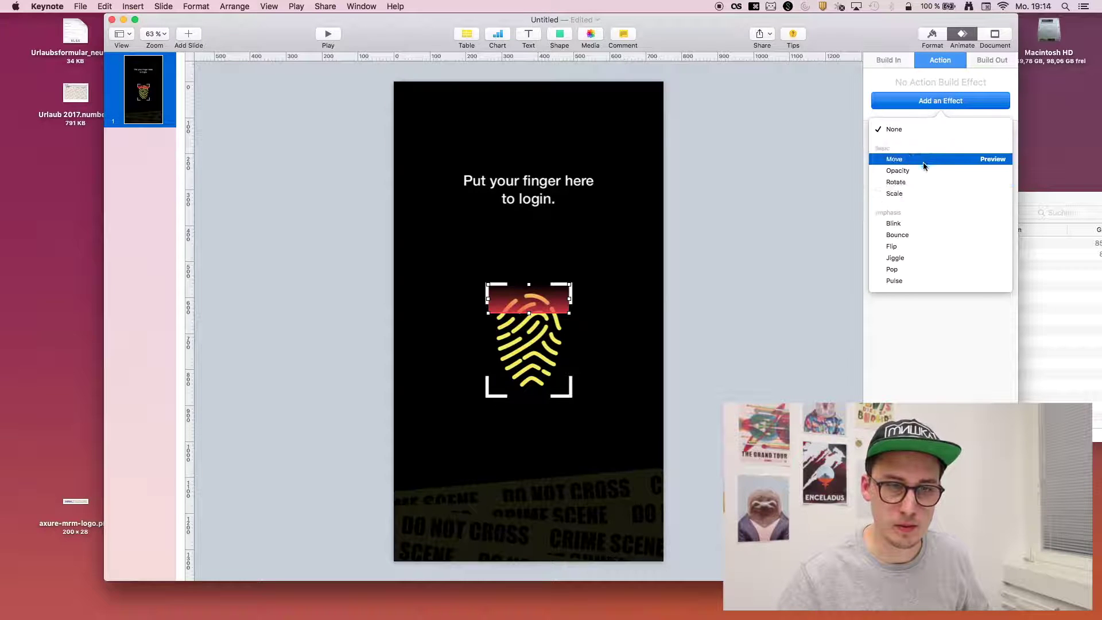
{"action": "left_click", "coordinate": [924, 163]}
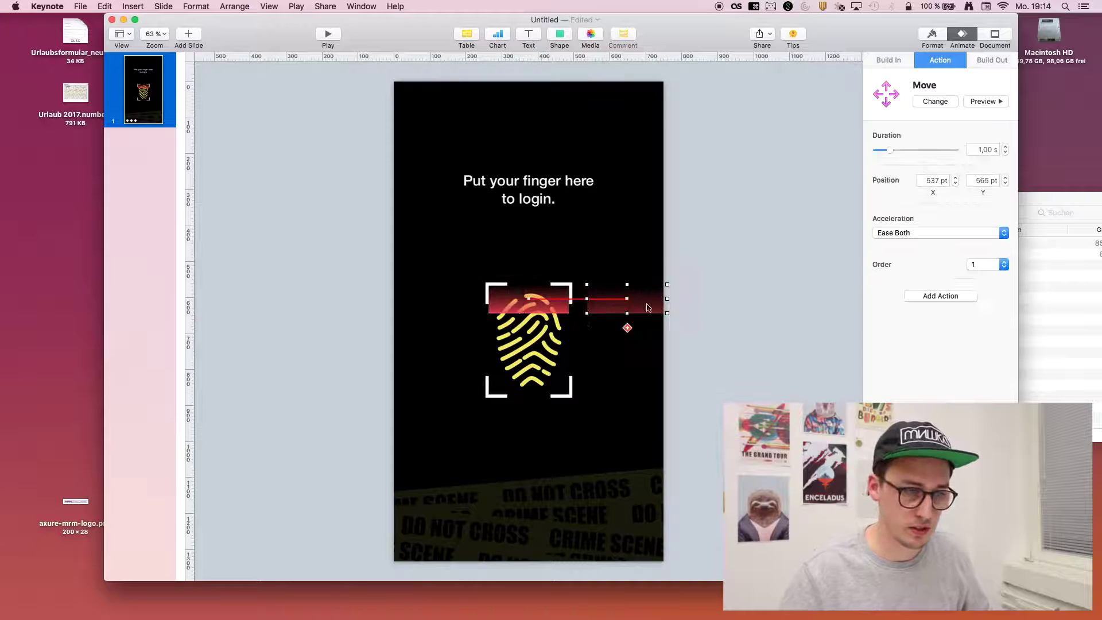
{"action": "left_click_drag", "start_coordinate": [652, 304], "coordinate": [555, 382]}
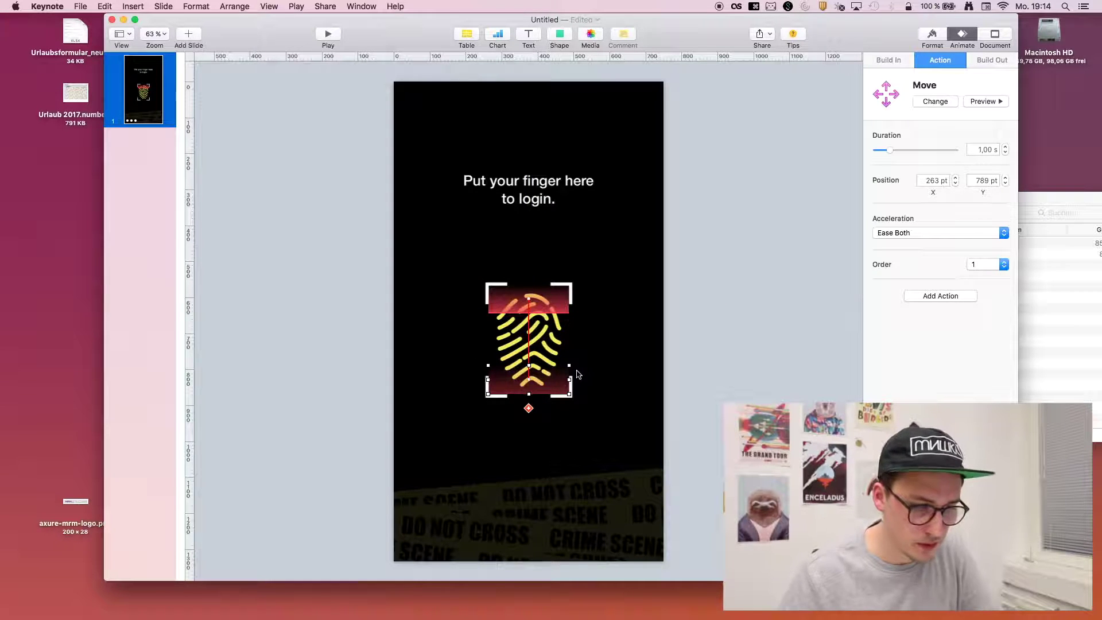
{"action": "key", "text": "Down"}
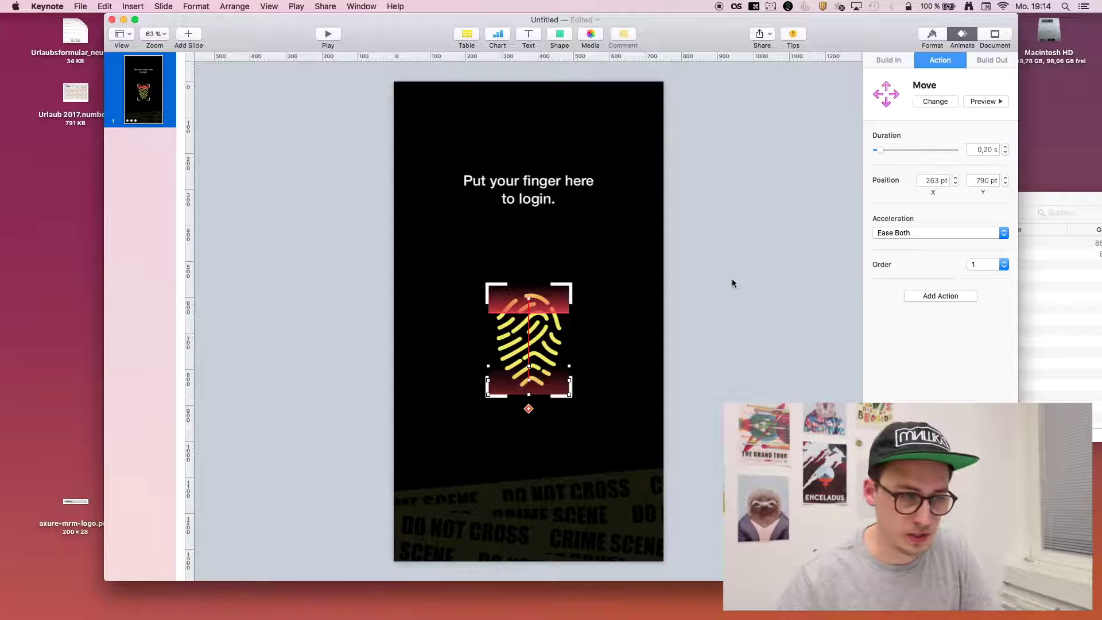
{"action": "left_click", "coordinate": [988, 101]}
Set the Move duration to 0,70 s and preview it
{"action": "left_click", "coordinate": [1005, 146]}
{"action": "left_click", "coordinate": [1005, 146]}
{"action": "left_click", "coordinate": [1005, 146]}
{"action": "left_click", "coordinate": [983, 102]}
{"action": "left_click", "coordinate": [1005, 146]}
{"action": "left_click", "coordinate": [1005, 147]}
{"action": "left_click", "coordinate": [990, 106]}
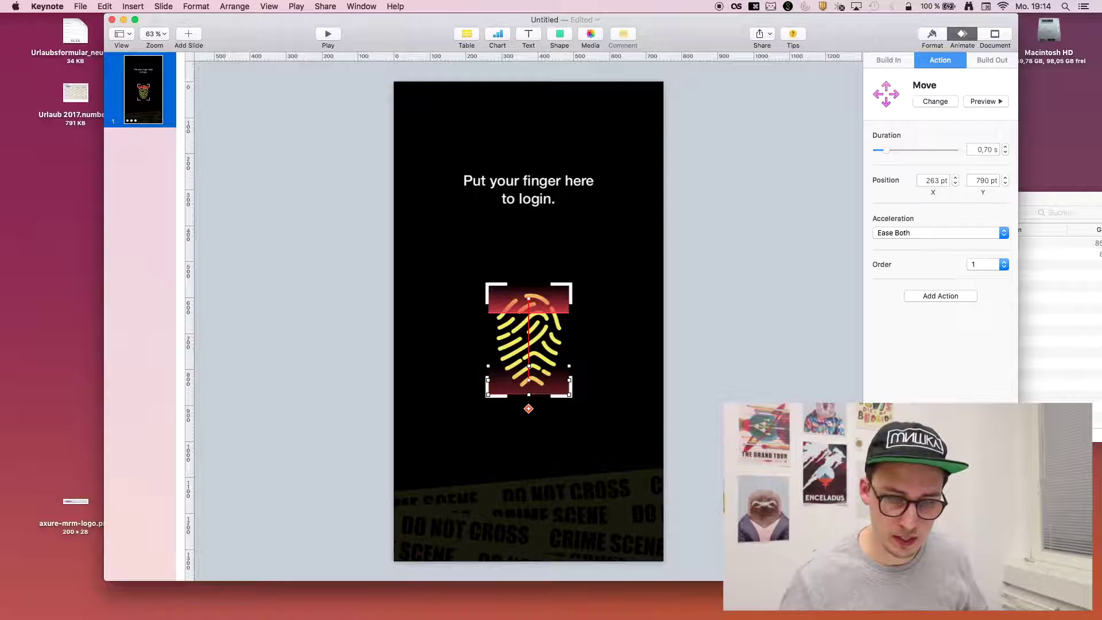
Add an Opacity action to the scan bar and order it before the Move build
{"action": "left_click", "coordinate": [951, 296]}
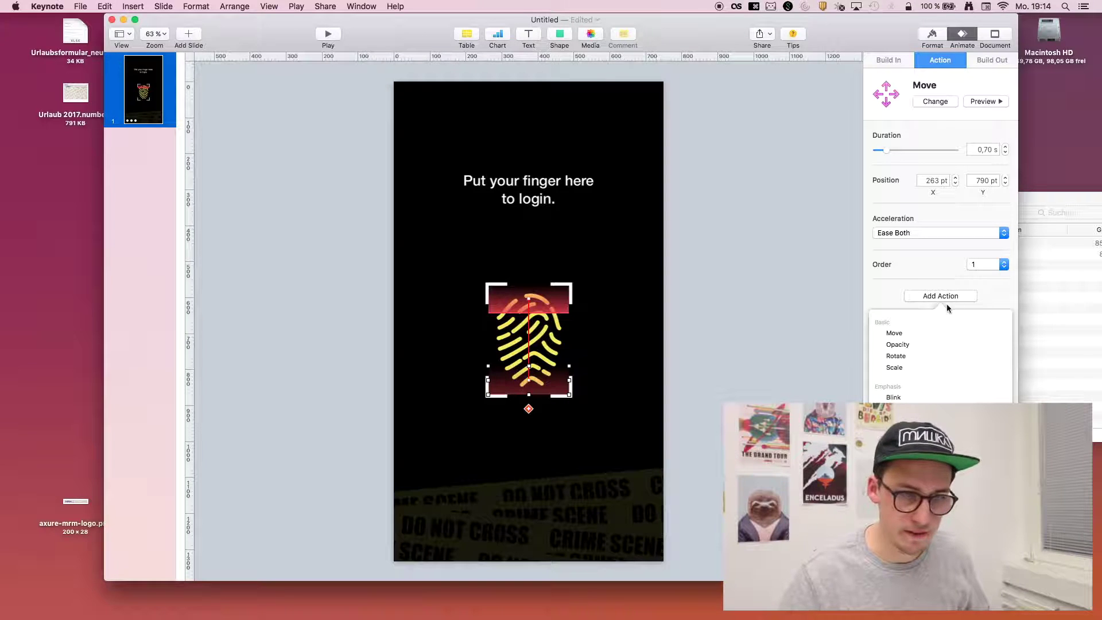
{"action": "left_click", "coordinate": [932, 346]}
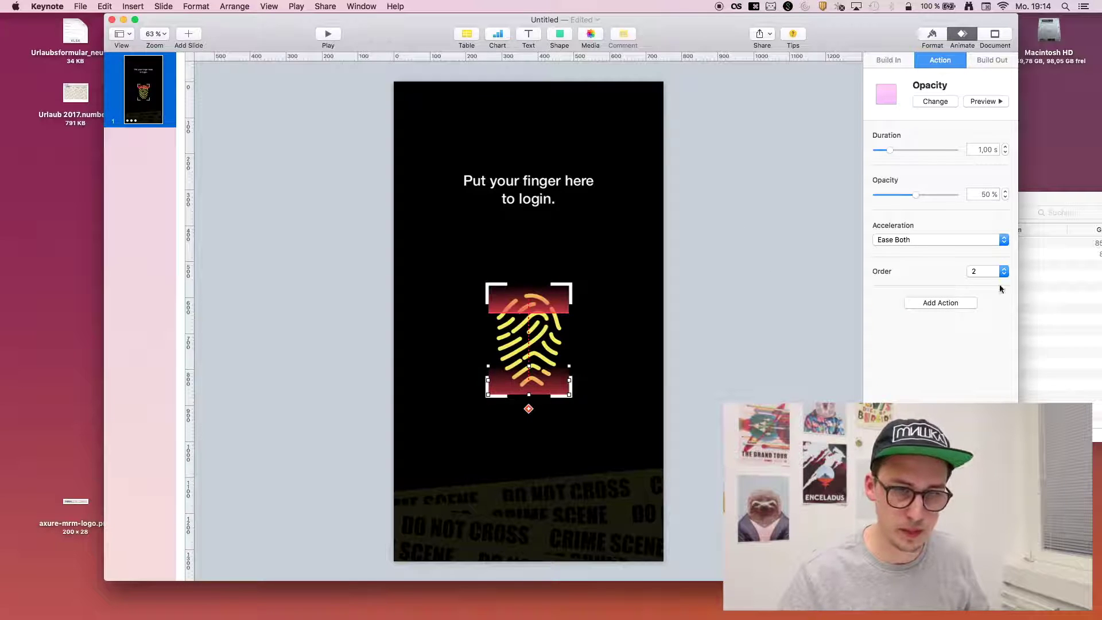
{"action": "left_click", "coordinate": [774, 287]}
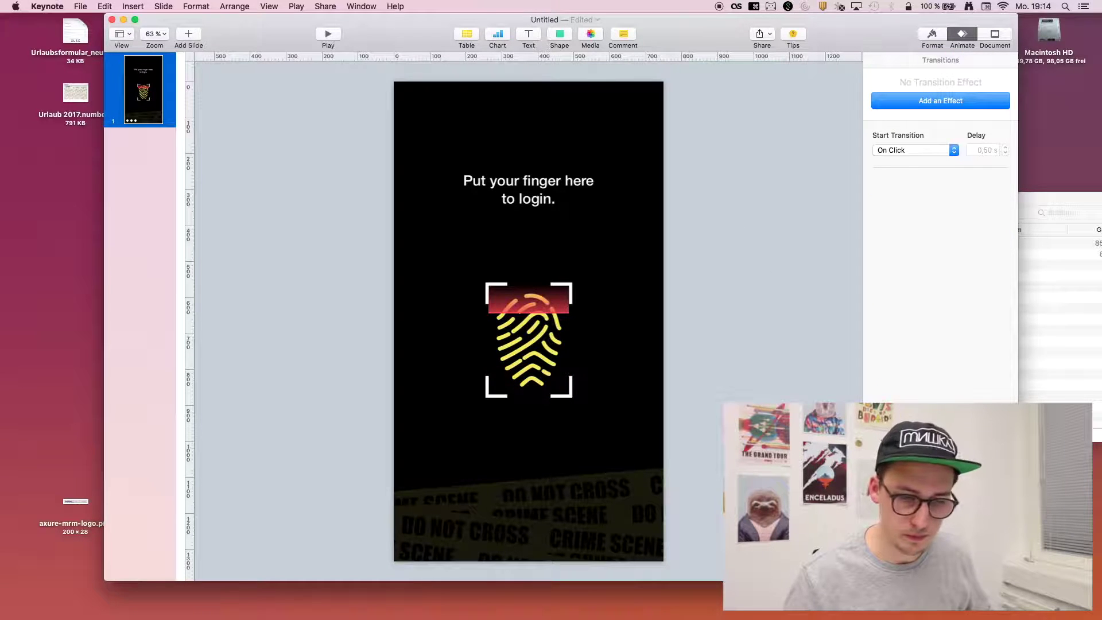
{"action": "left_click", "coordinate": [917, 429]}
{"action": "left_click", "coordinate": [767, 122]}
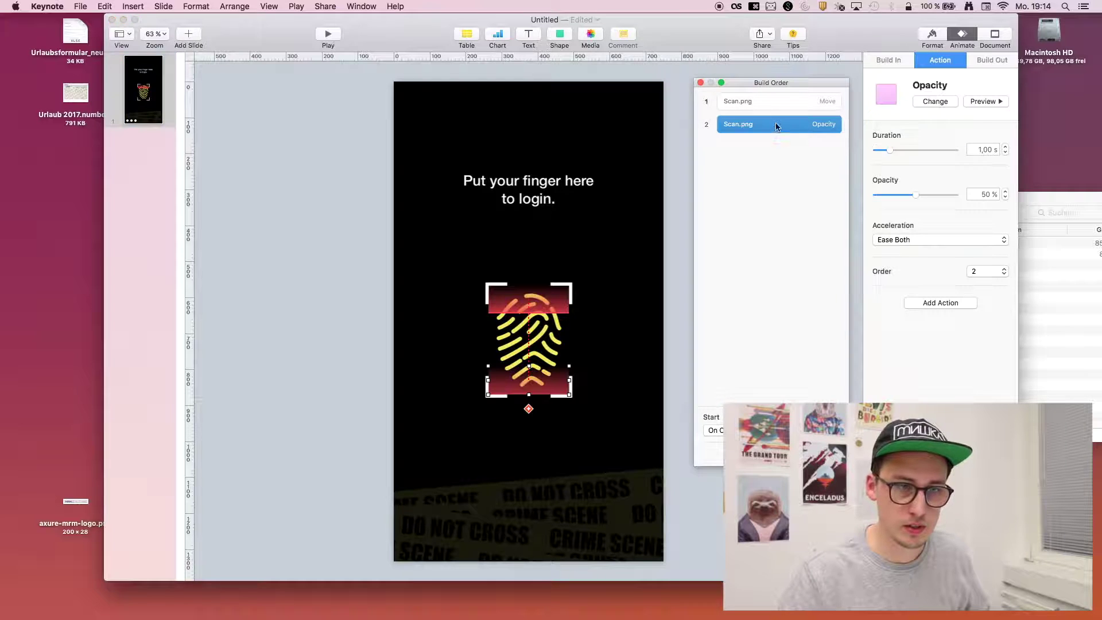
{"action": "mouse_move", "coordinate": [766, 123]}
{"action": "left_mouse_down"}
{"action": "mouse_move", "coordinate": [787, 149]}
{"action": "mouse_move", "coordinate": [770, 116]}
{"action": "left_mouse_up"}
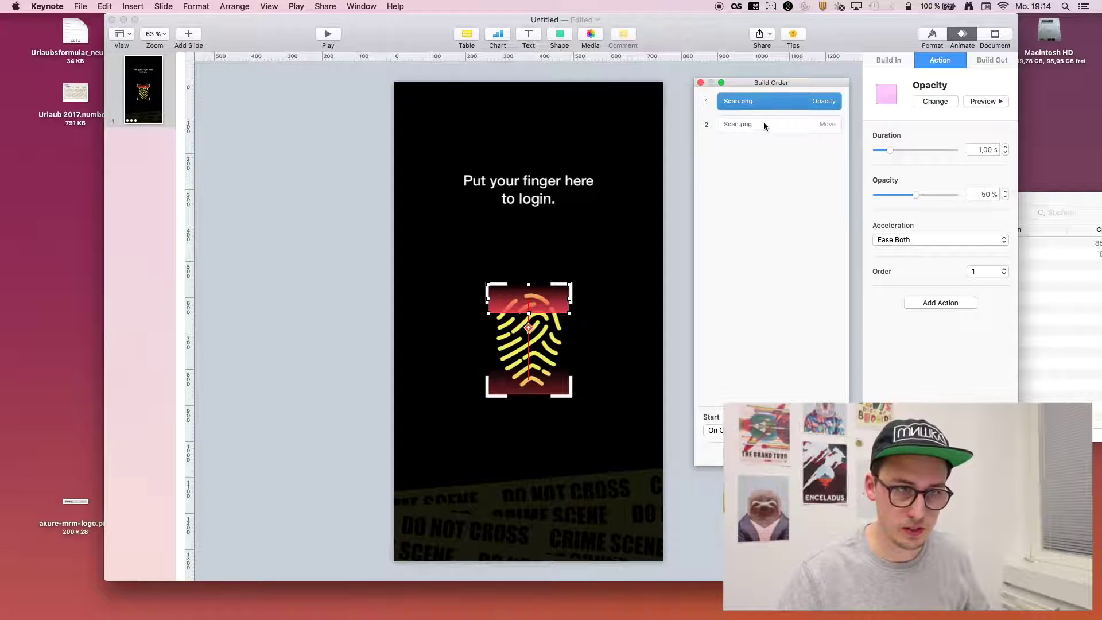
Start the Move together with the fade and make the fade end at 100% opacity
{"action": "left_click", "coordinate": [763, 124]}
{"action": "left_click", "coordinate": [713, 430]}
{"action": "left_click", "coordinate": [715, 442]}
{"action": "left_click", "coordinate": [780, 101]}
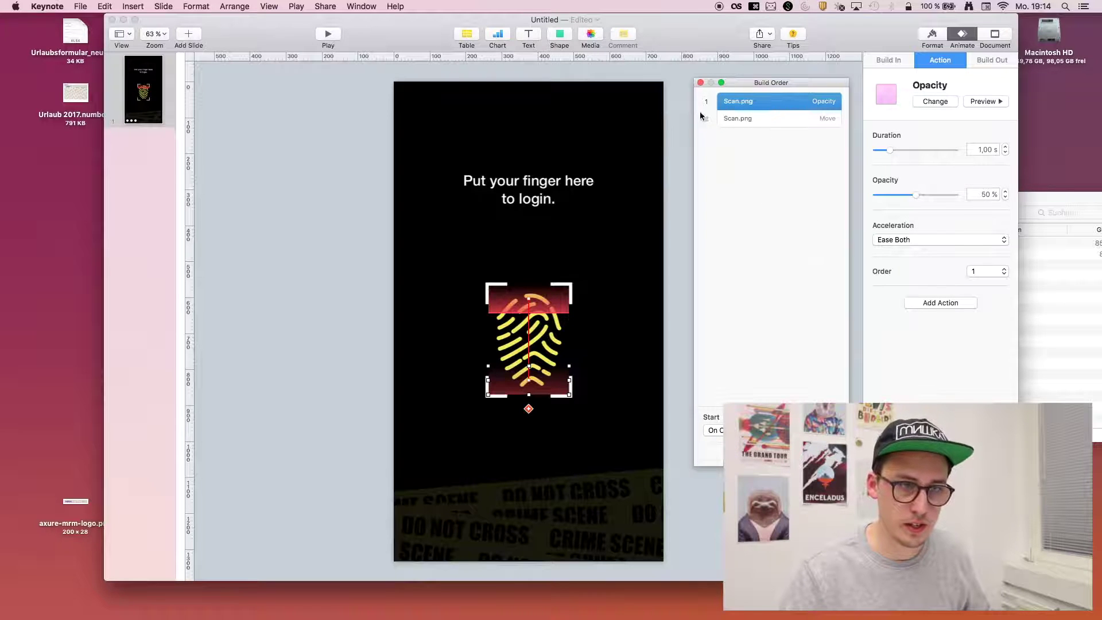
{"action": "left_click_drag", "start_coordinate": [918, 194], "coordinate": [958, 195]}
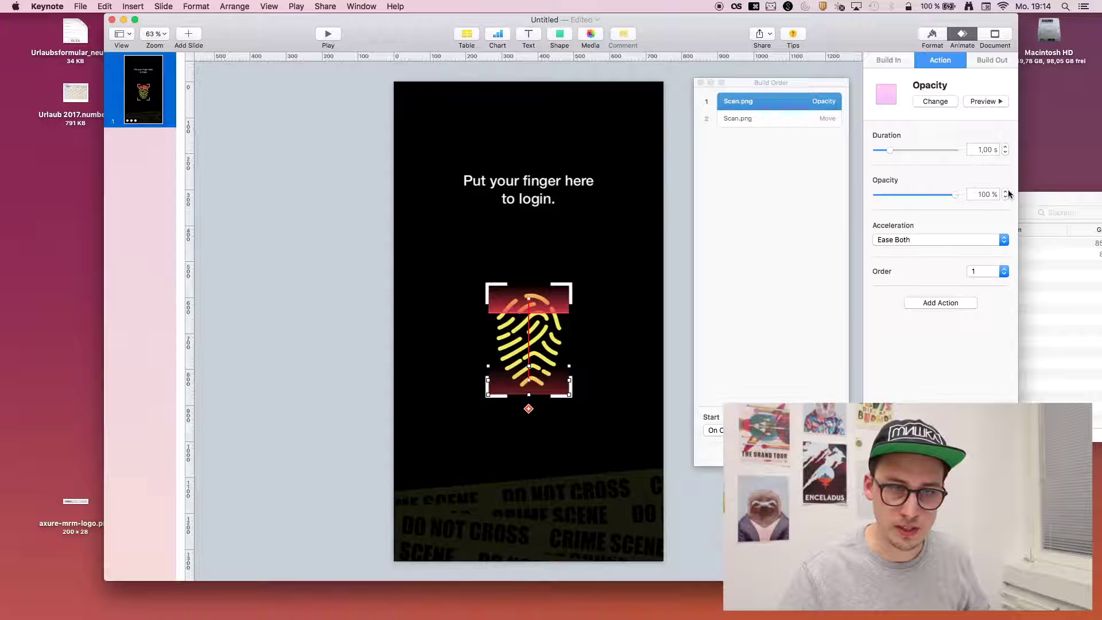
{"action": "left_click", "coordinate": [666, 286]}
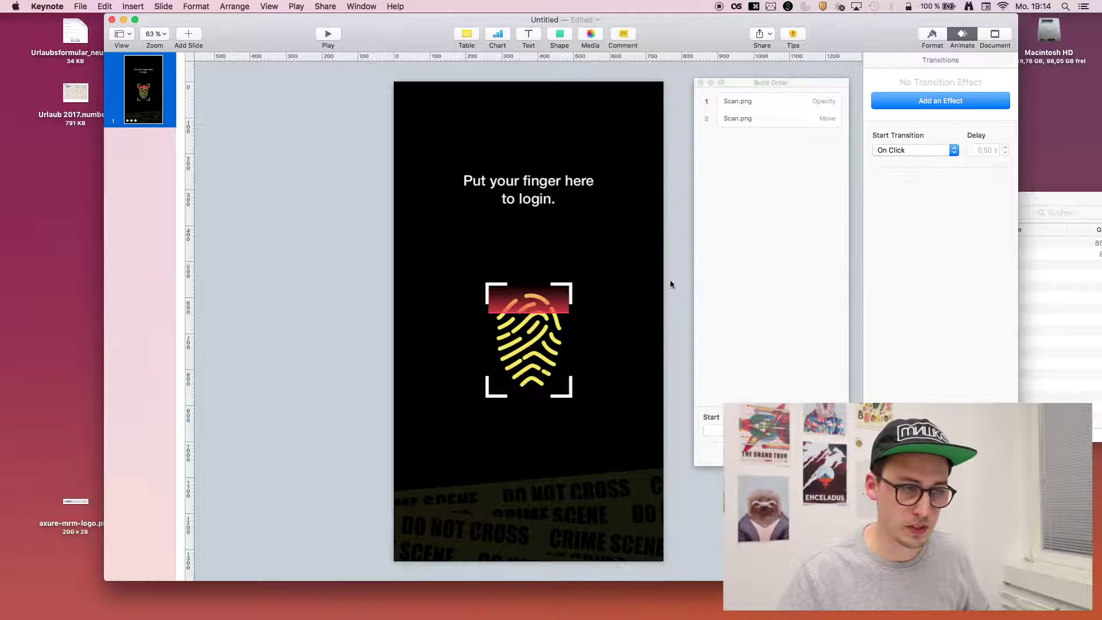
Set the scan bar image's opacity to 0% so it starts hidden
{"action": "left_click", "coordinate": [540, 304]}
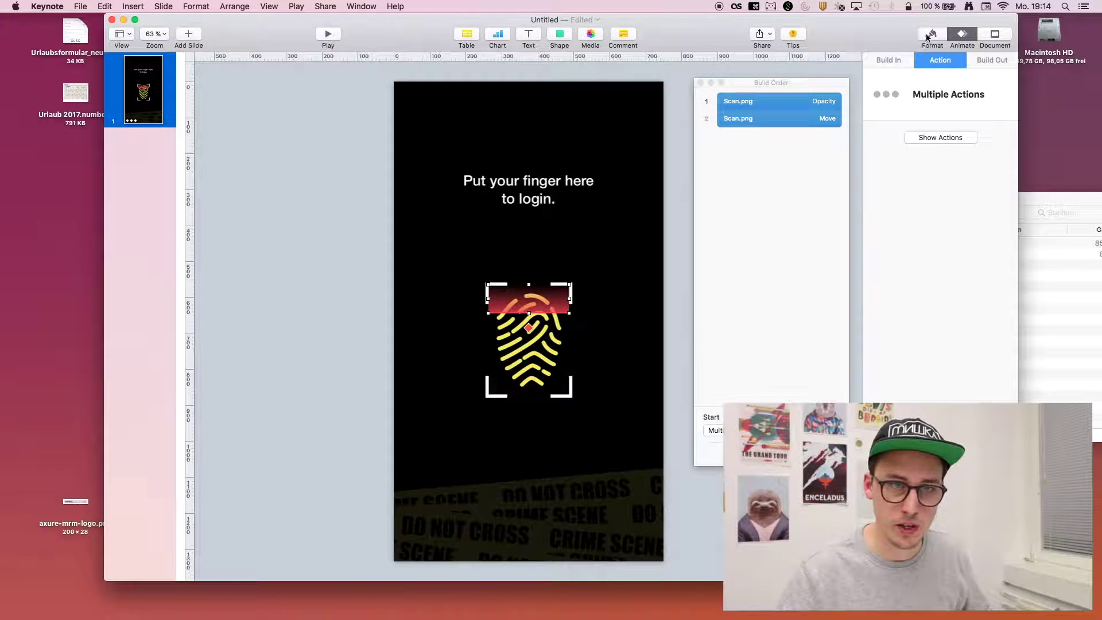
{"action": "left_click", "coordinate": [930, 35]}
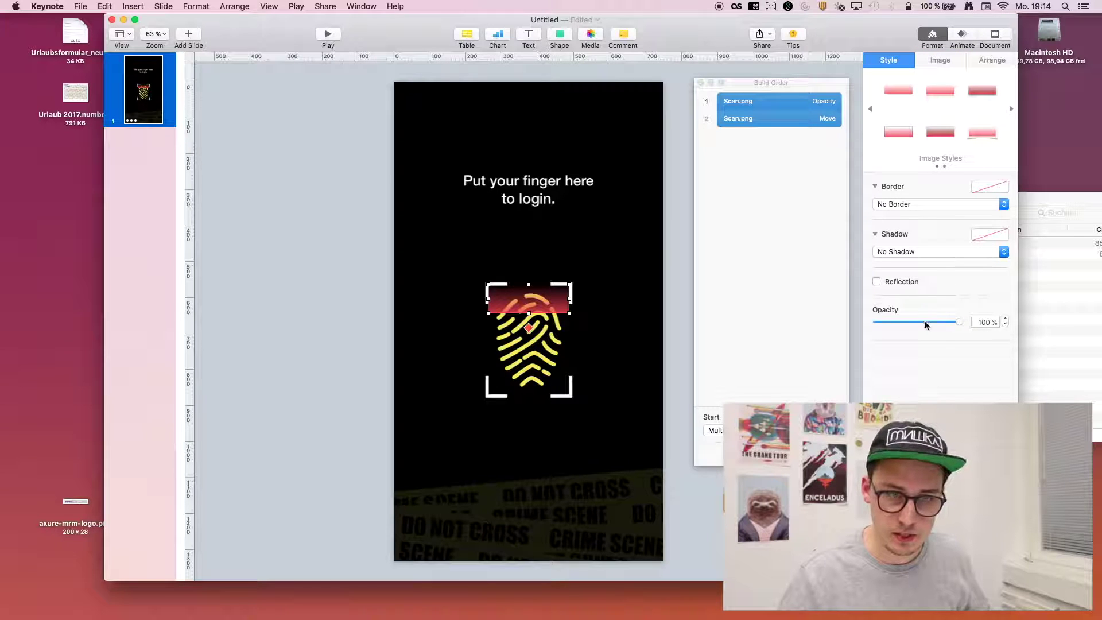
{"action": "left_click_drag", "start_coordinate": [928, 325], "coordinate": [875, 323]}
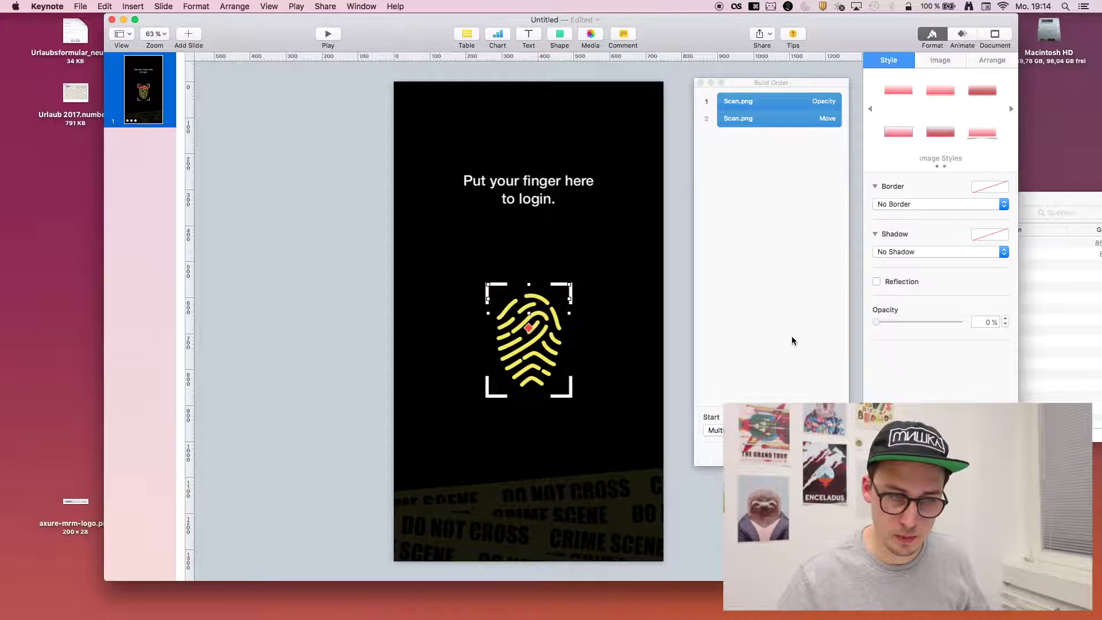
{"action": "left_click", "coordinate": [276, 131]}
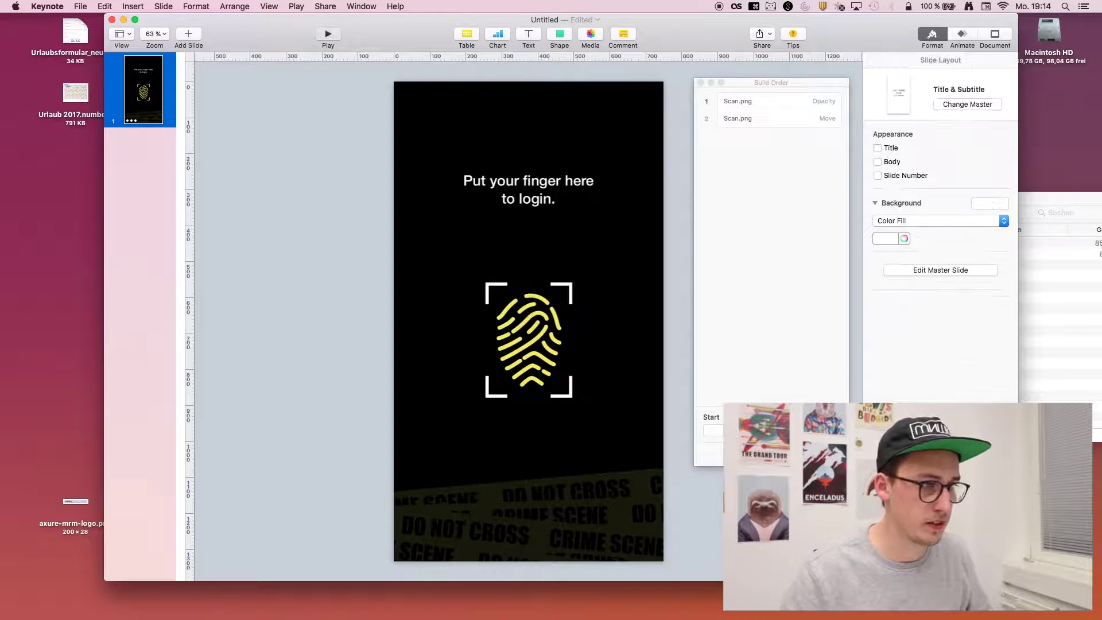
Run the slideshow to check the scan animation, then select the Opacity build
{"action": "key", "text": "alt+super+p"}
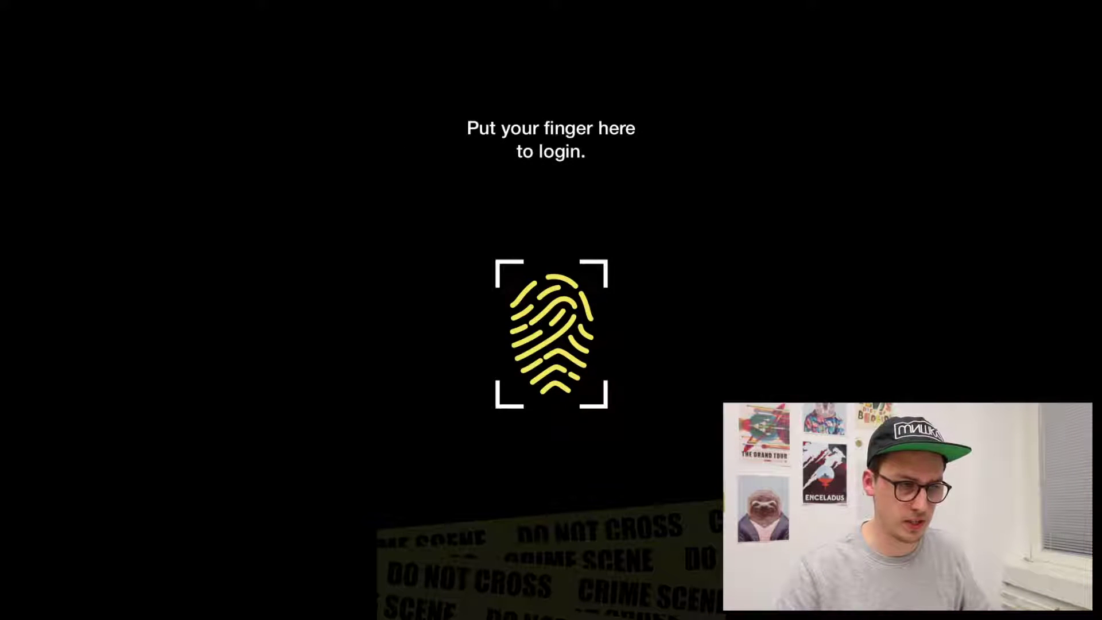
{"action": "key", "text": "Escape"}
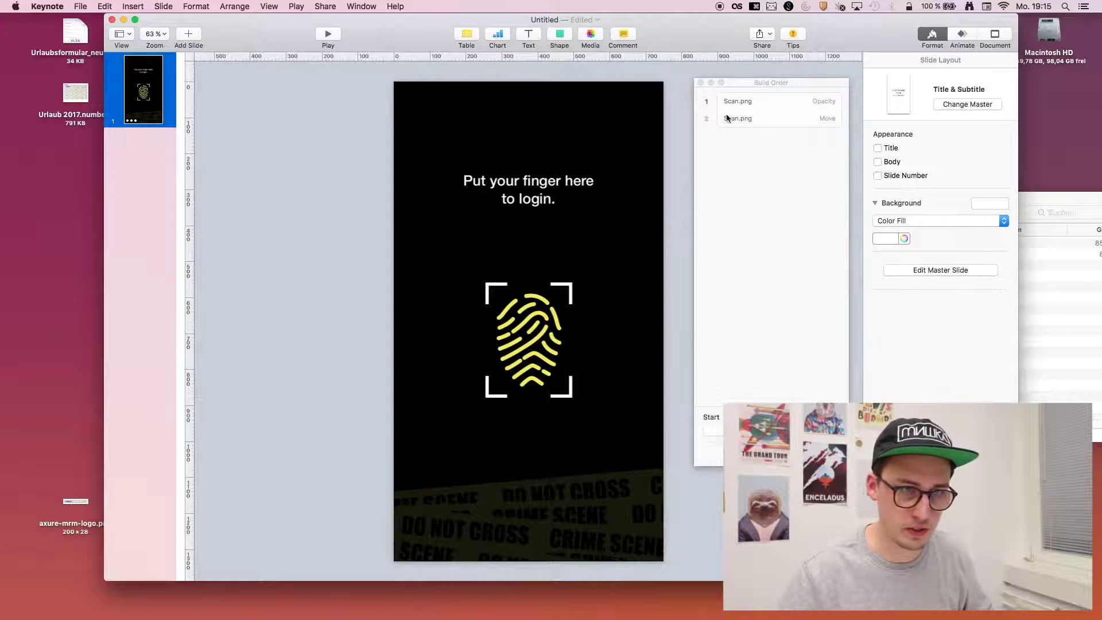
{"action": "left_click", "coordinate": [751, 104]}
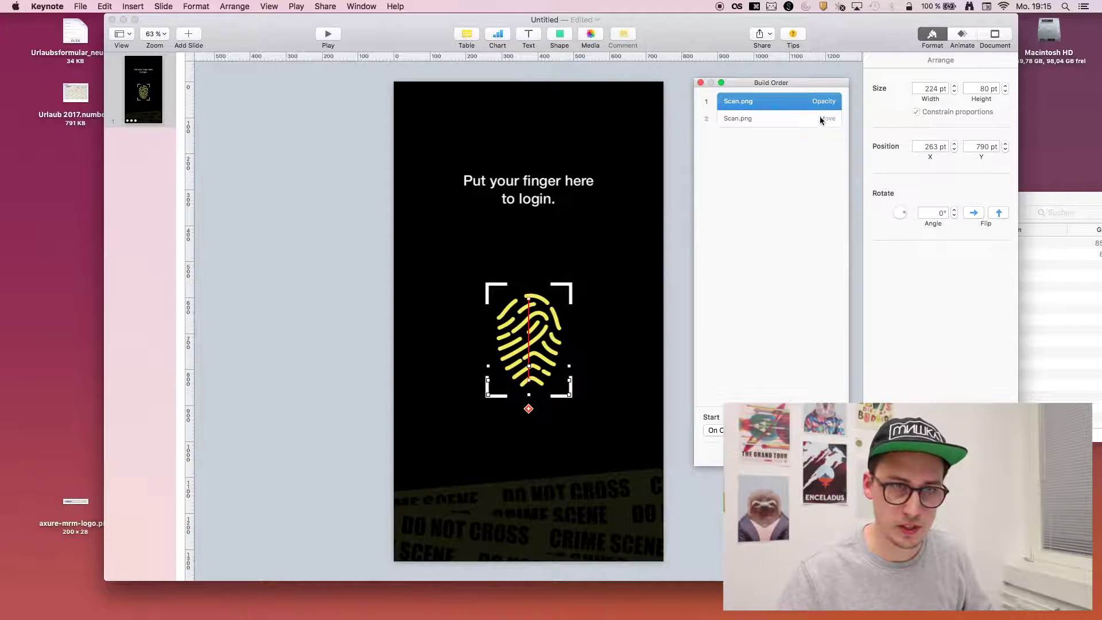
{"action": "left_click", "coordinate": [776, 121]}
{"action": "left_click", "coordinate": [959, 36]}
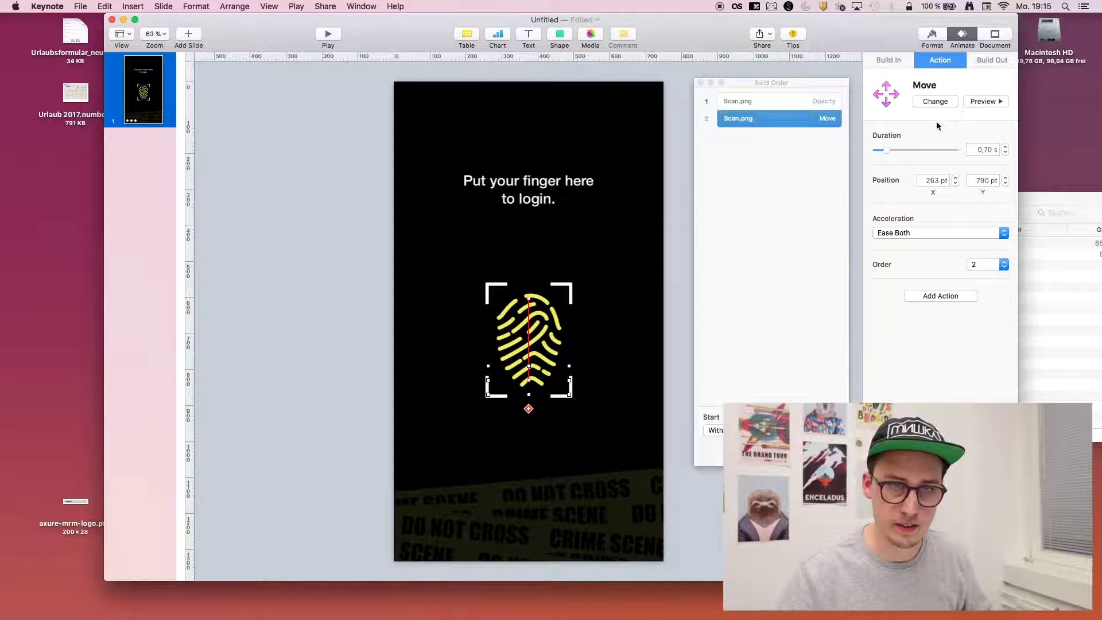
{"action": "left_click", "coordinate": [804, 102]}
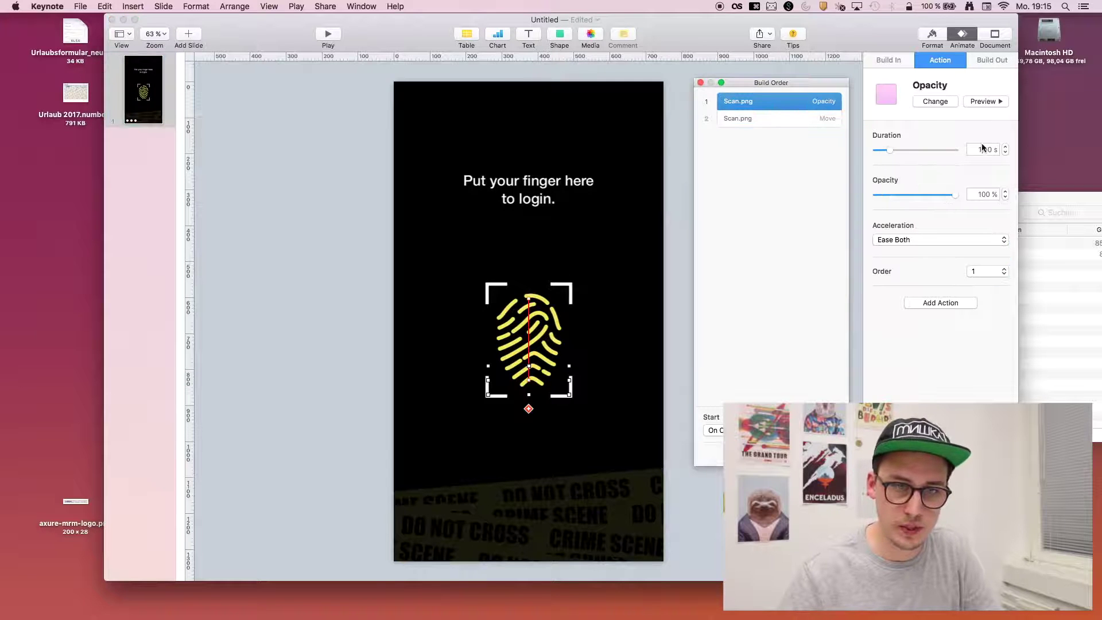
Lower the Opacity fade's duration to 0,20 s and preview the animation
{"action": "left_click", "coordinate": [1004, 153]}
{"action": "left_click", "coordinate": [1003, 153]}
{"action": "left_click", "coordinate": [1002, 153]}
{"action": "left_click", "coordinate": [1003, 152]}
{"action": "left_click", "coordinate": [885, 94]}
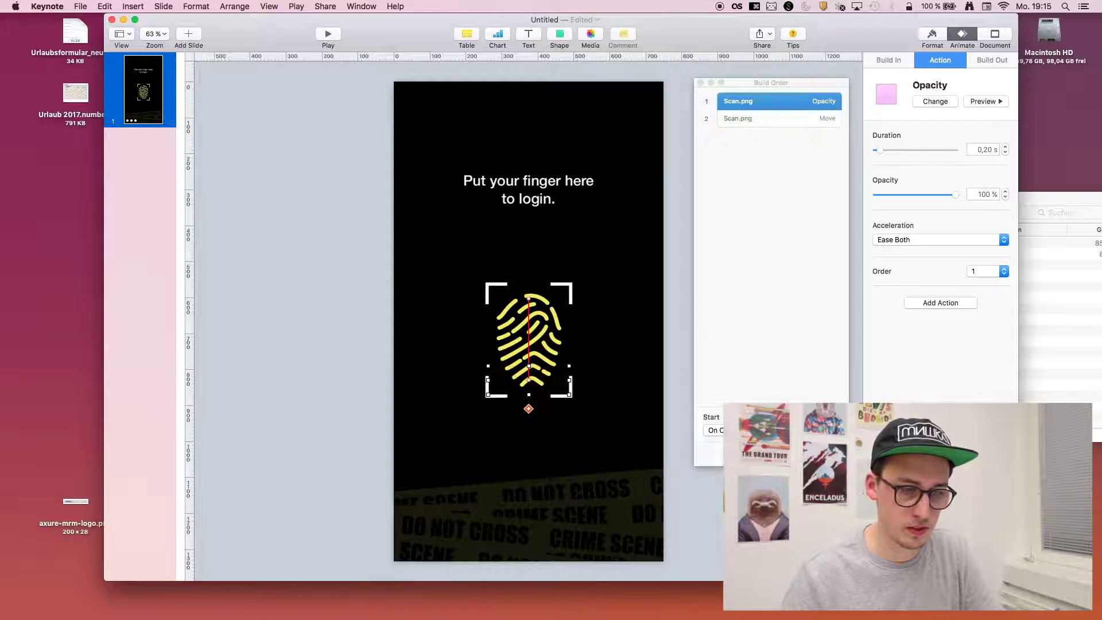
{"action": "left_click", "coordinate": [809, 118]}
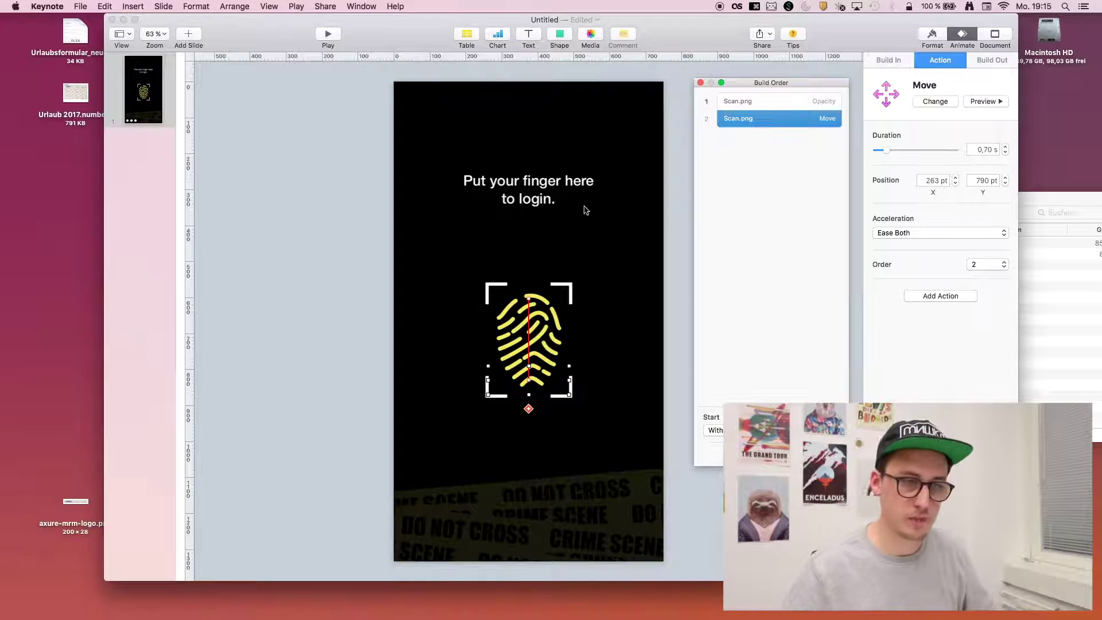
{"action": "left_click", "coordinate": [206, 118]}
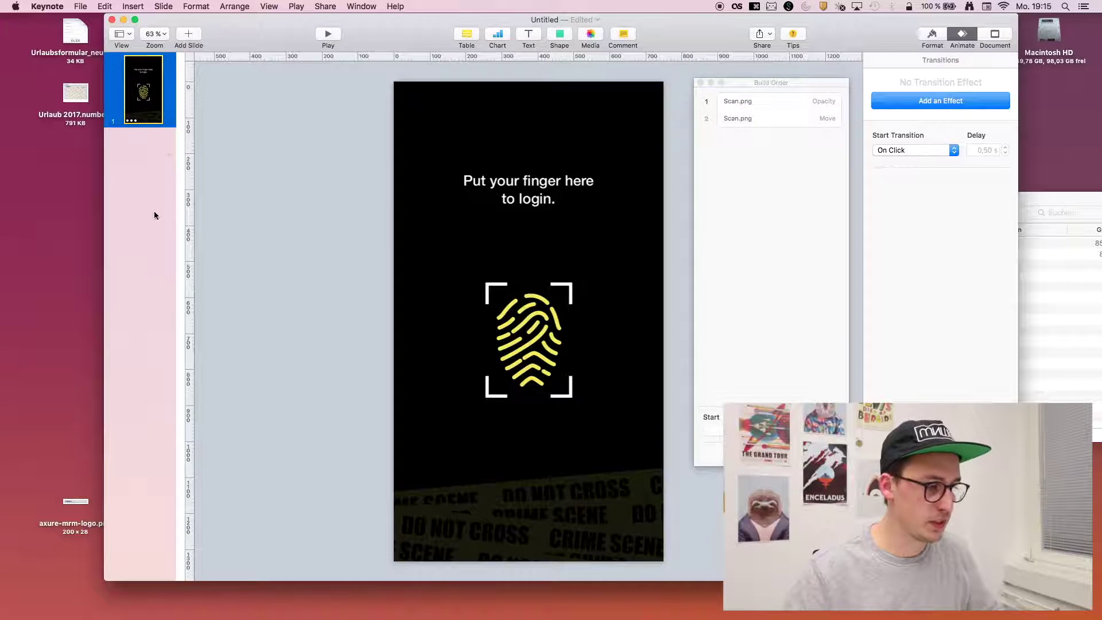
Add a new slide and delete its placeholder text boxes
{"action": "key", "text": "shift+super+n"}
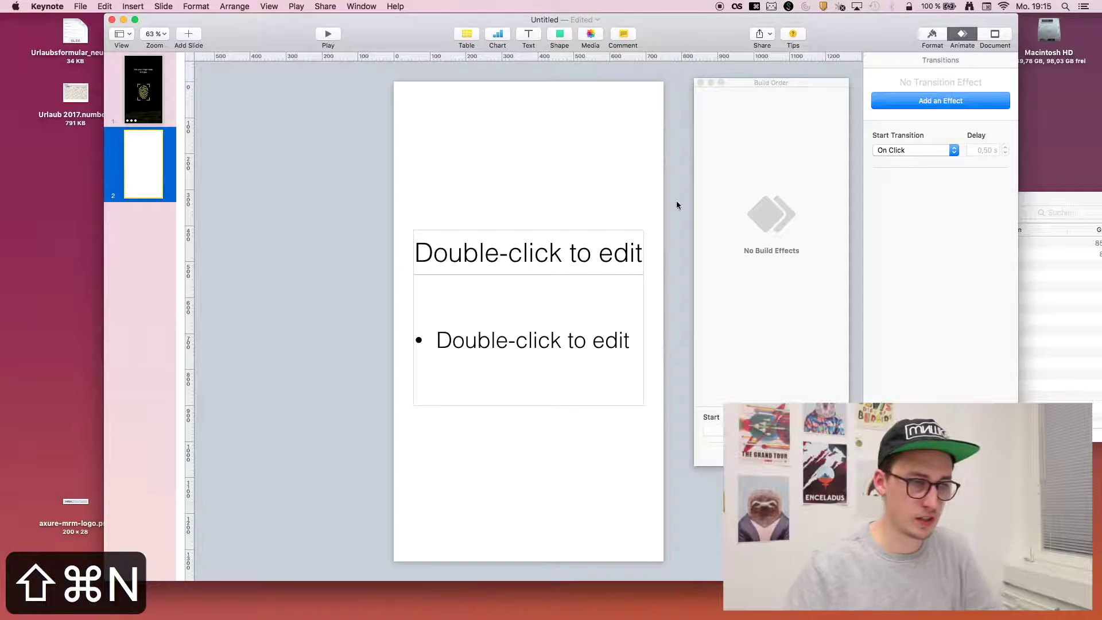
{"action": "left_click_drag", "start_coordinate": [651, 222], "coordinate": [593, 394]}
{"action": "key", "text": "Delete"}
{"action": "left_click_drag", "start_coordinate": [756, 82], "coordinate": [932, 276]}
Set the login slide's transition to None, starting automatically
{"action": "left_click", "coordinate": [154, 109]}
{"action": "left_click", "coordinate": [926, 150]}
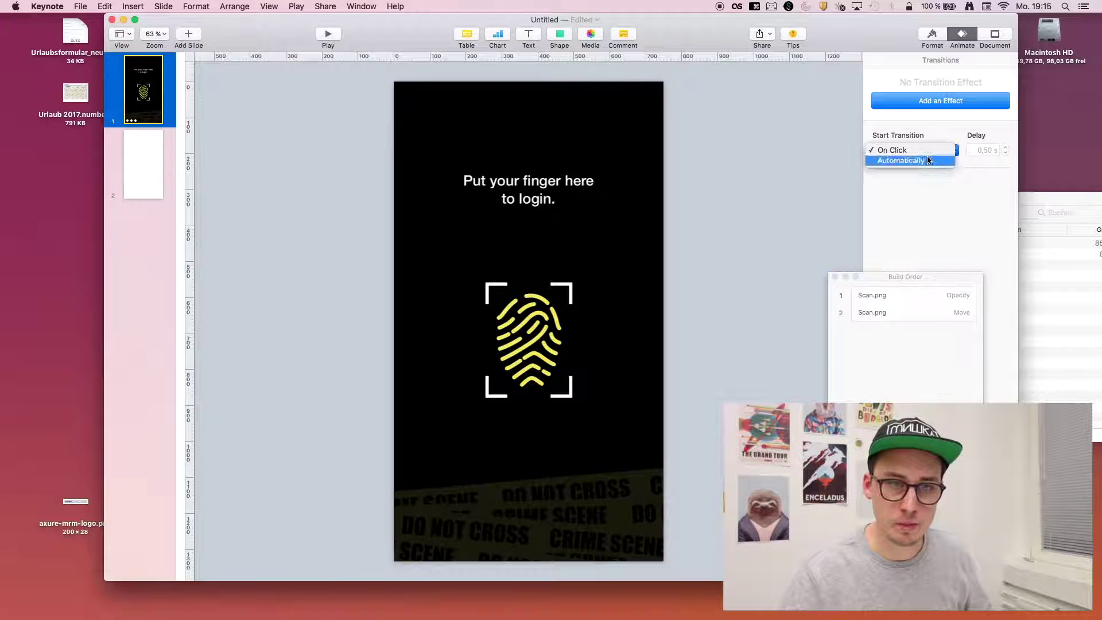
{"action": "left_click", "coordinate": [922, 194]}
{"action": "left_click", "coordinate": [935, 101]}
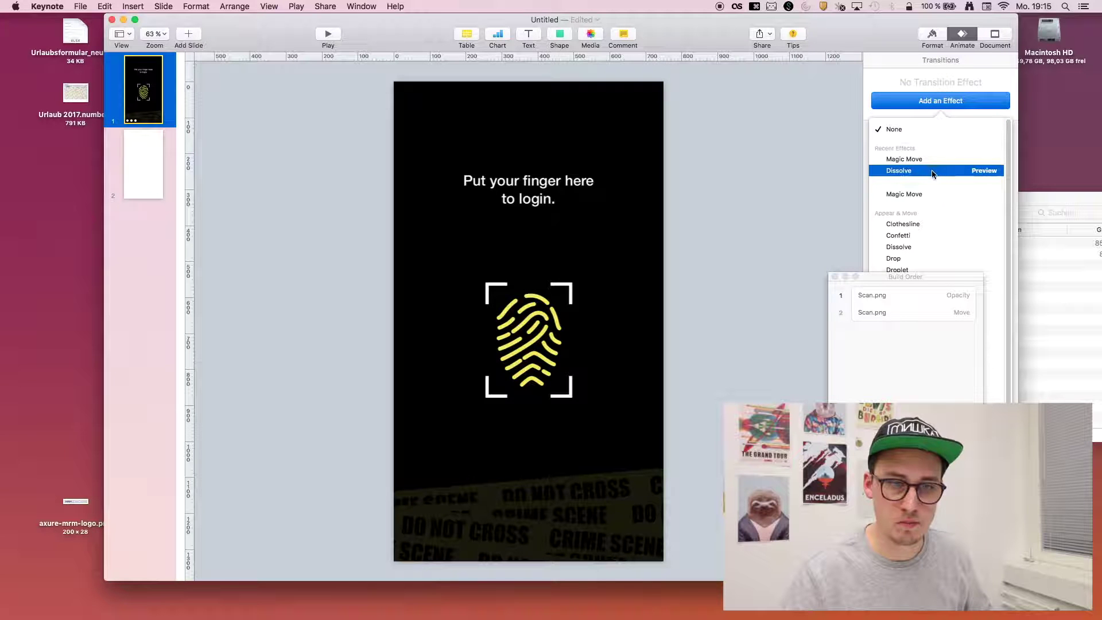
{"action": "left_click", "coordinate": [933, 132]}
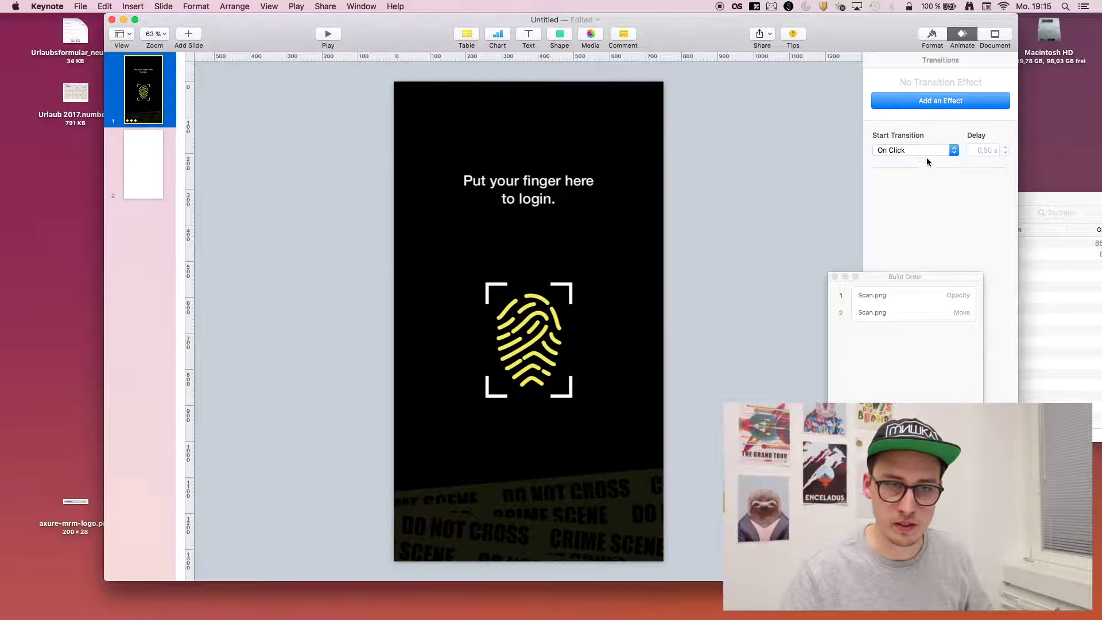
{"action": "left_click", "coordinate": [944, 153]}
{"action": "left_click", "coordinate": [935, 160]}
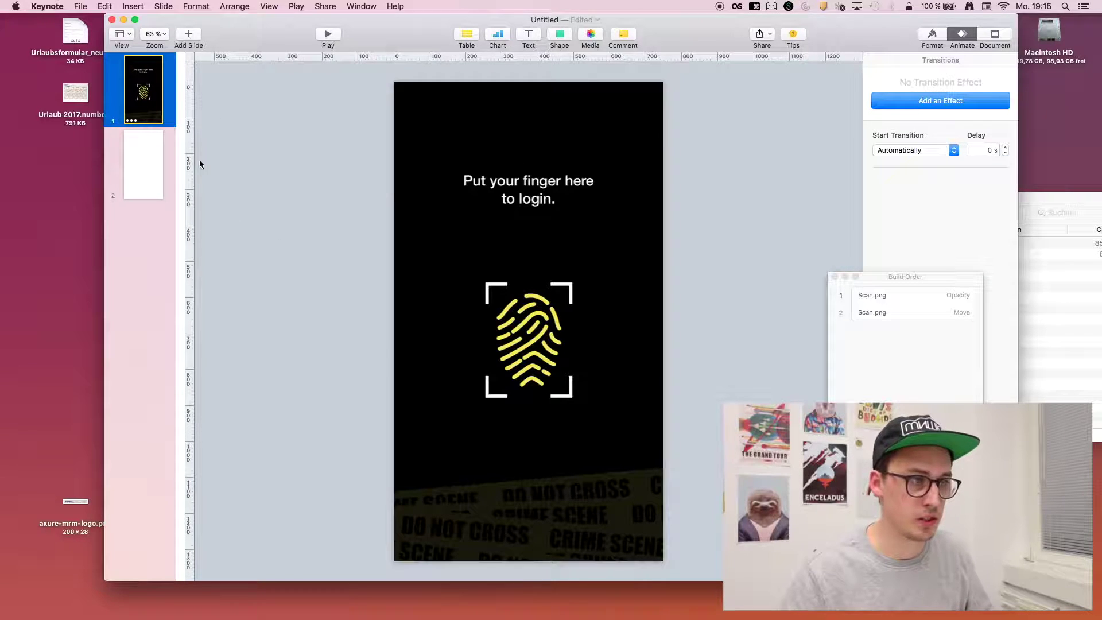
{"action": "left_click", "coordinate": [140, 169]}
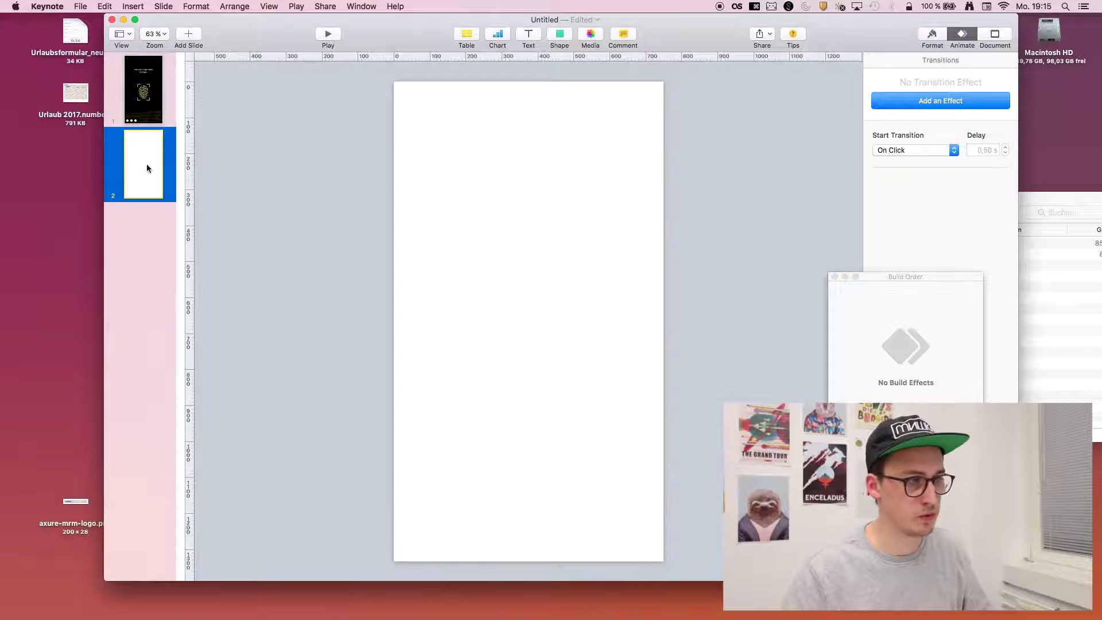
Browse in Finder to the 2-messages folder and back up to the #1 folder
{"action": "left_click", "coordinate": [1062, 277]}
{"action": "key", "text": "super+Up"}
{"action": "key", "text": "Down"}
{"action": "key", "text": "super+Down"}
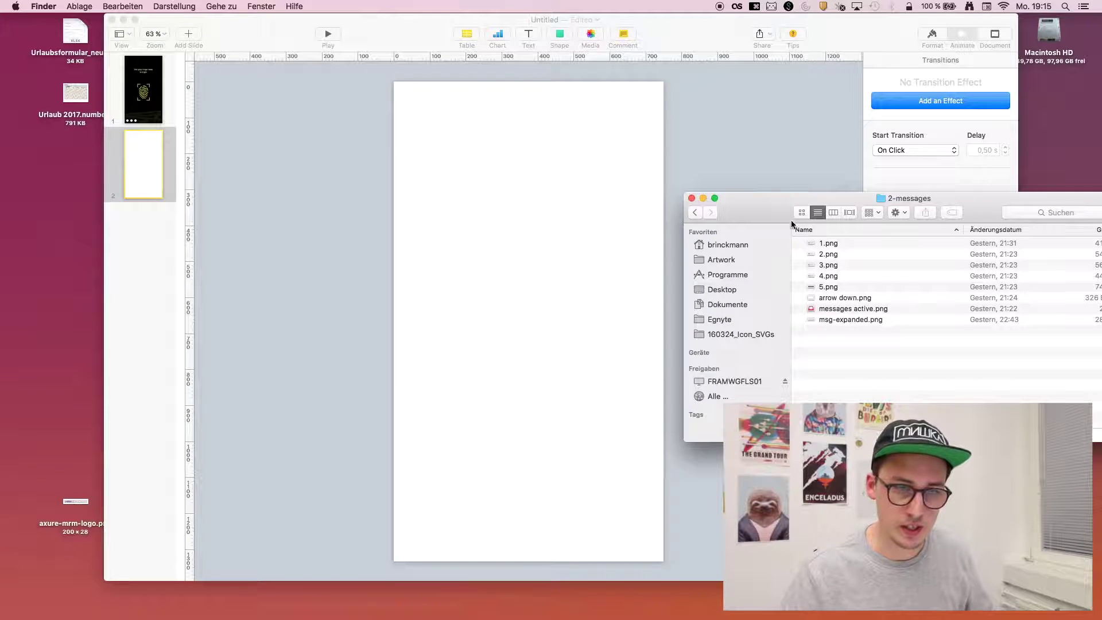
{"action": "key", "text": "super+Up"}
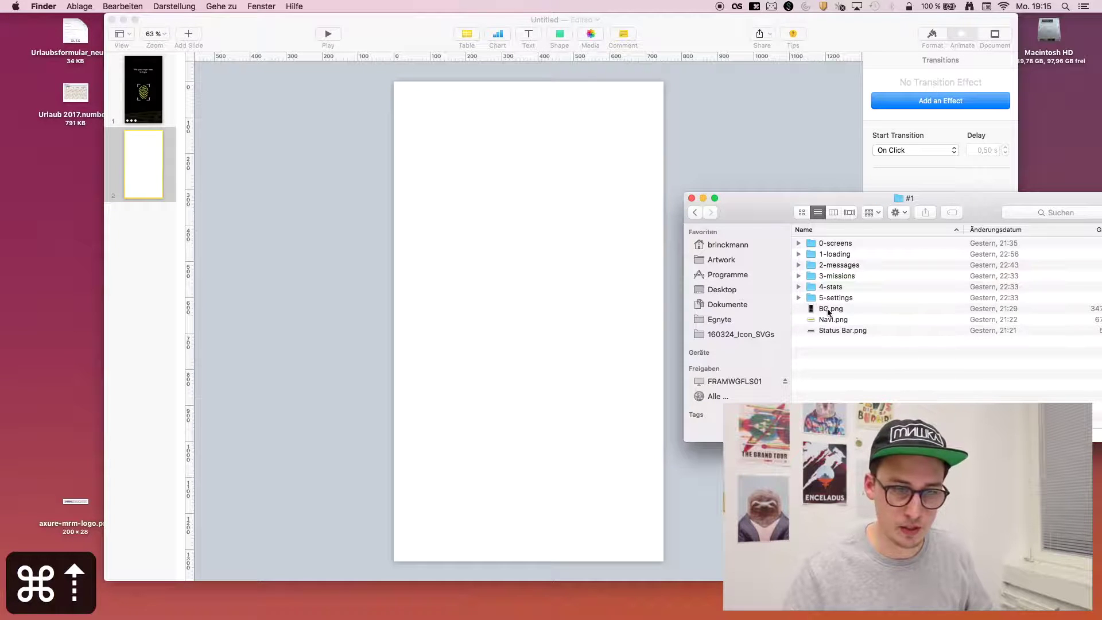
Place BG.png as slide 2's background and lock it
{"action": "left_click_drag", "start_coordinate": [827, 308], "coordinate": [467, 228]}
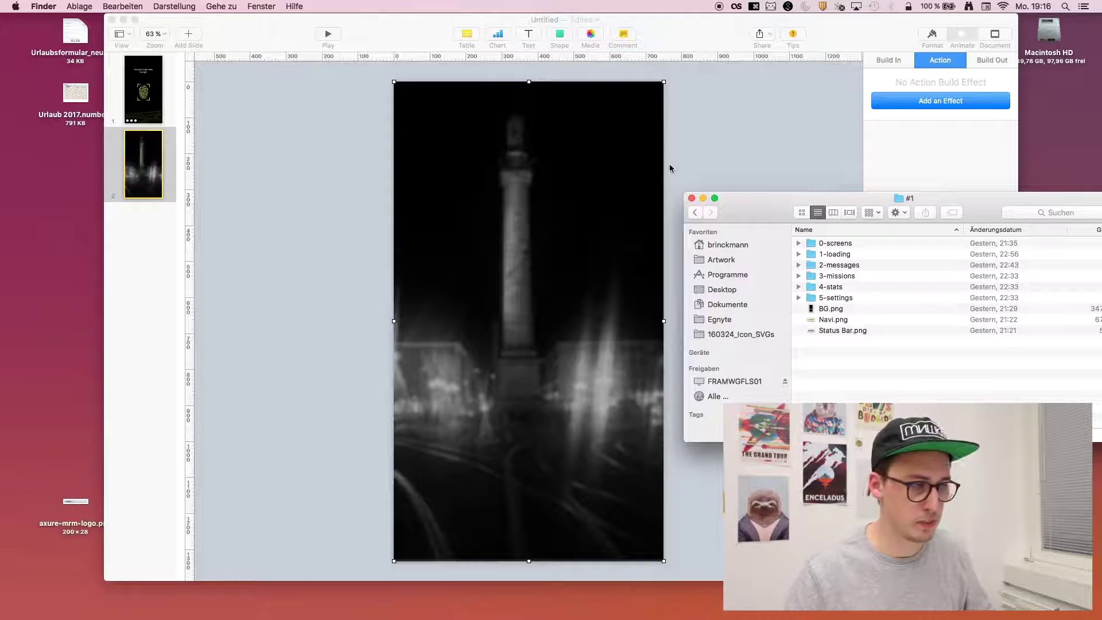
{"action": "left_click", "coordinate": [711, 123]}
{"action": "left_click", "coordinate": [492, 176]}
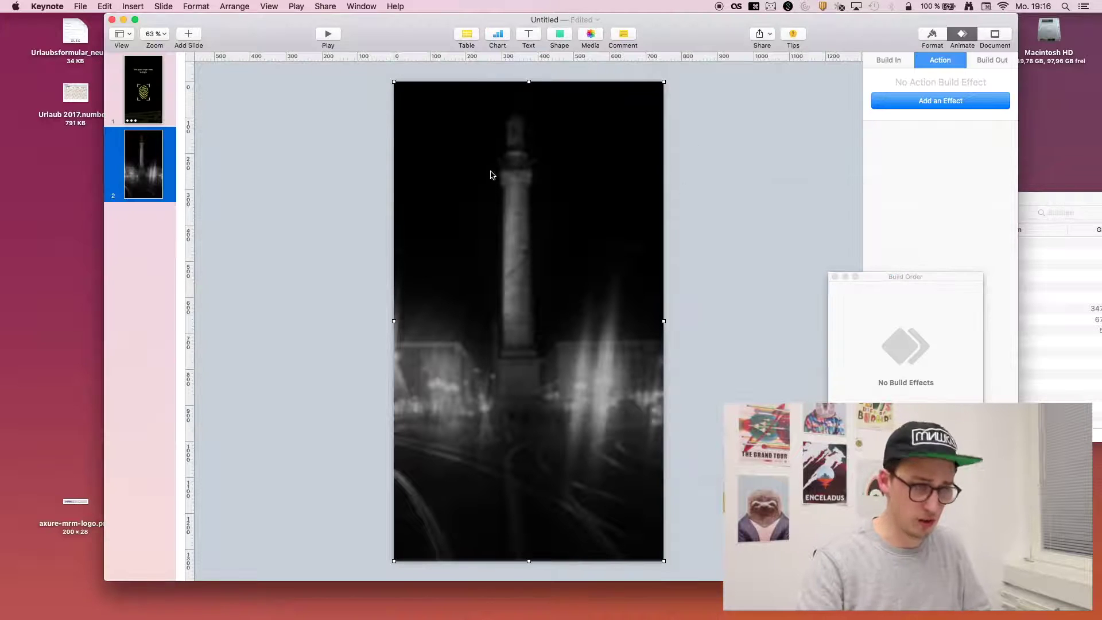
{"action": "key", "text": "super+l"}
Place Navi.png at the bottom of slide 2 as the tab bar and lock it
{"action": "key", "text": "super+Tab"}
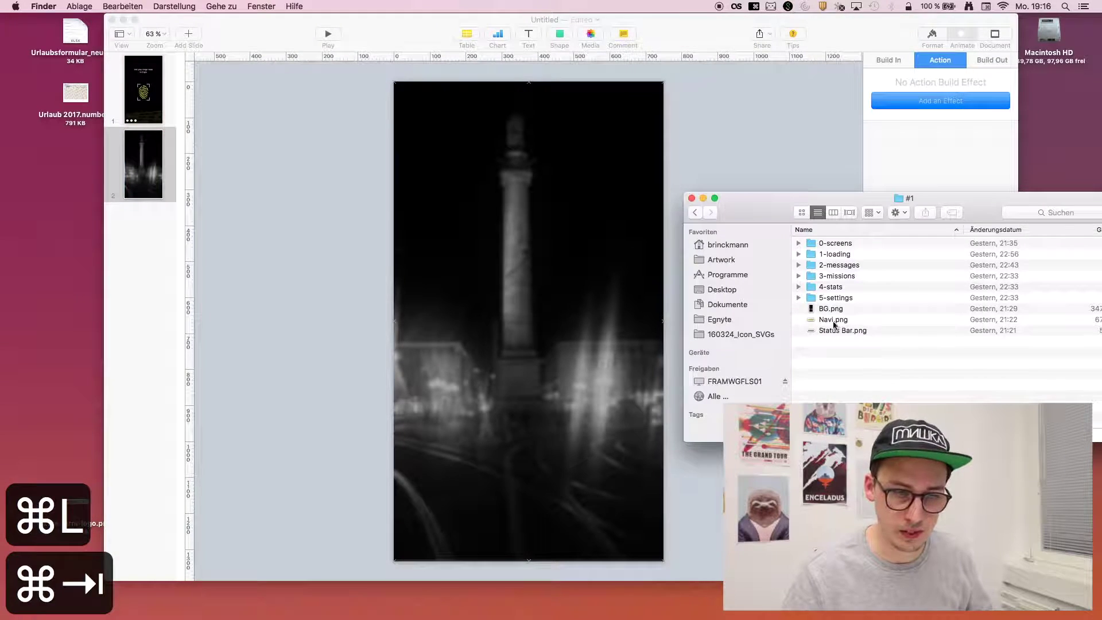
{"action": "left_click_drag", "start_coordinate": [831, 320], "coordinate": [600, 509]}
{"action": "left_click", "coordinate": [562, 312]}
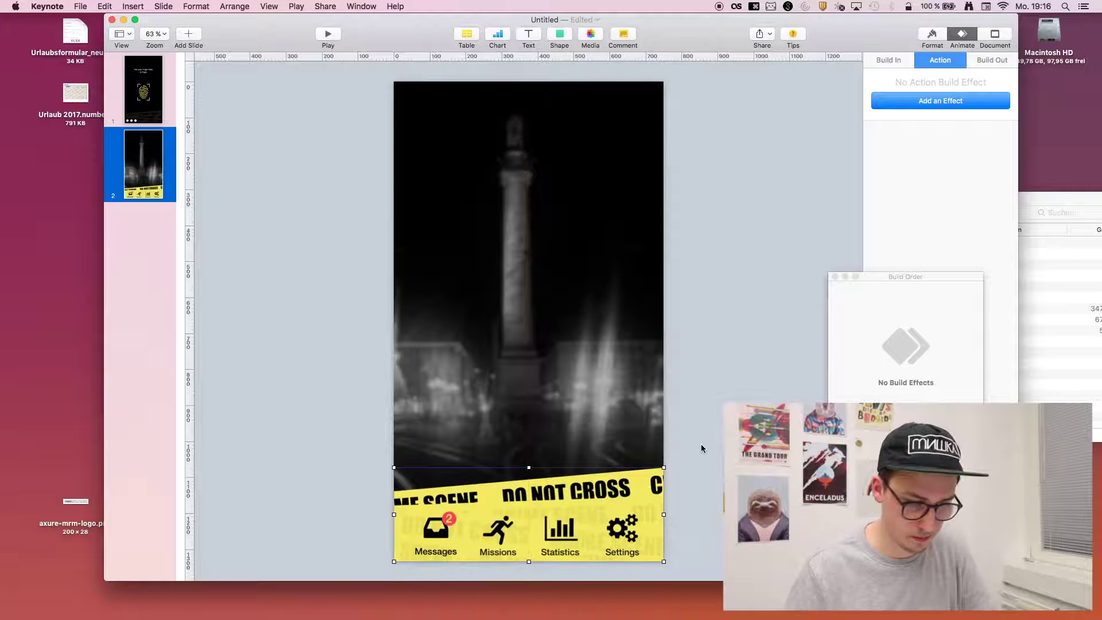
{"action": "left_click", "coordinate": [696, 506]}
{"action": "left_click", "coordinate": [642, 513]}
{"action": "key", "text": "super+l"}
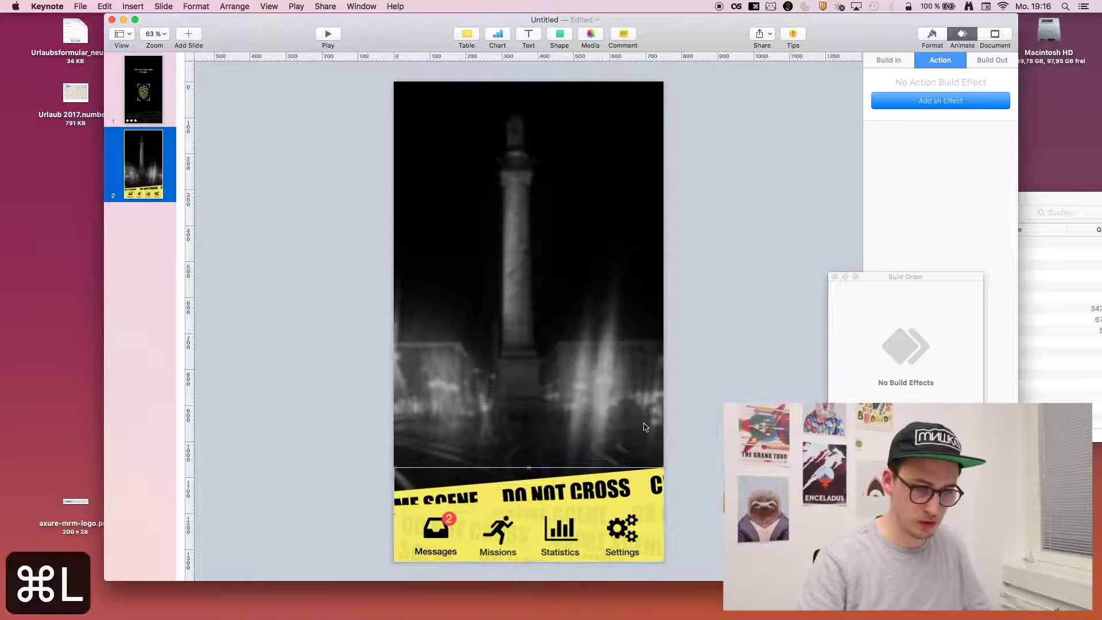
Place Status Bar.png at the top of slide 2
{"action": "key", "text": "super+Tab"}
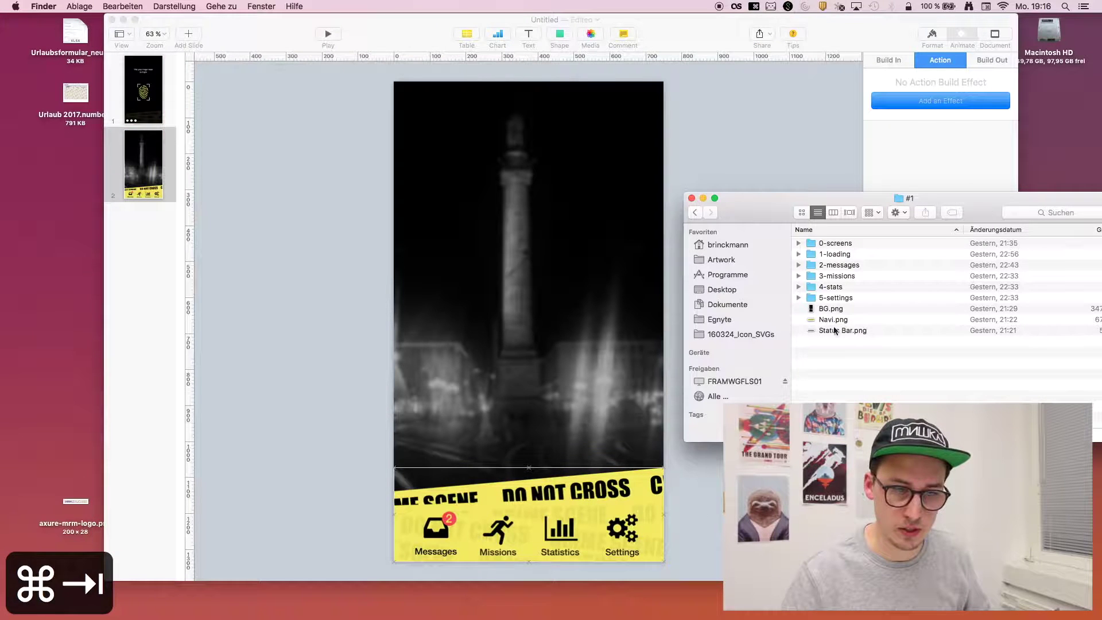
{"action": "left_click_drag", "start_coordinate": [839, 331], "coordinate": [698, 135]}
{"action": "left_click_drag", "start_coordinate": [572, 144], "coordinate": [572, 96]}
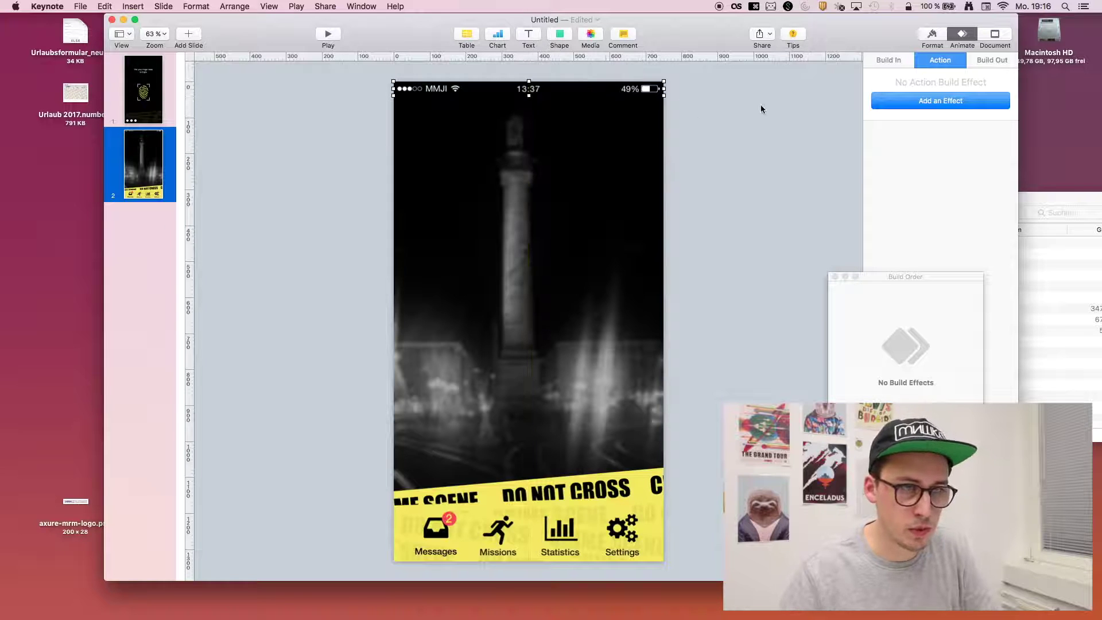
Set the status bar's Y position to 0 pt and lock it
{"action": "left_click", "coordinate": [994, 36]}
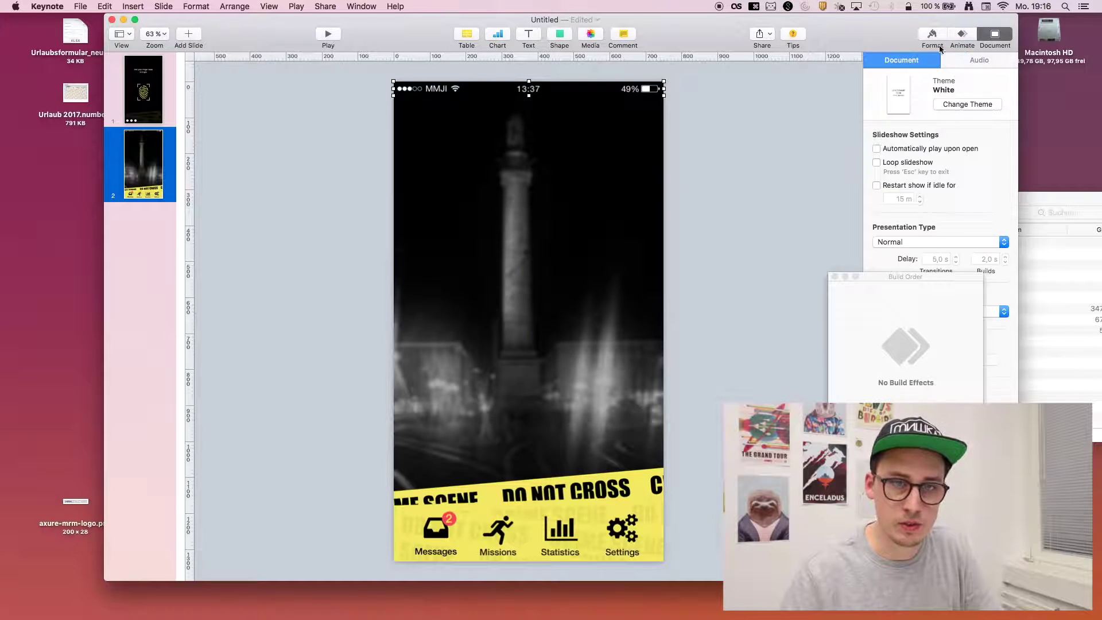
{"action": "left_click", "coordinate": [932, 35]}
{"action": "left_click", "coordinate": [991, 60]}
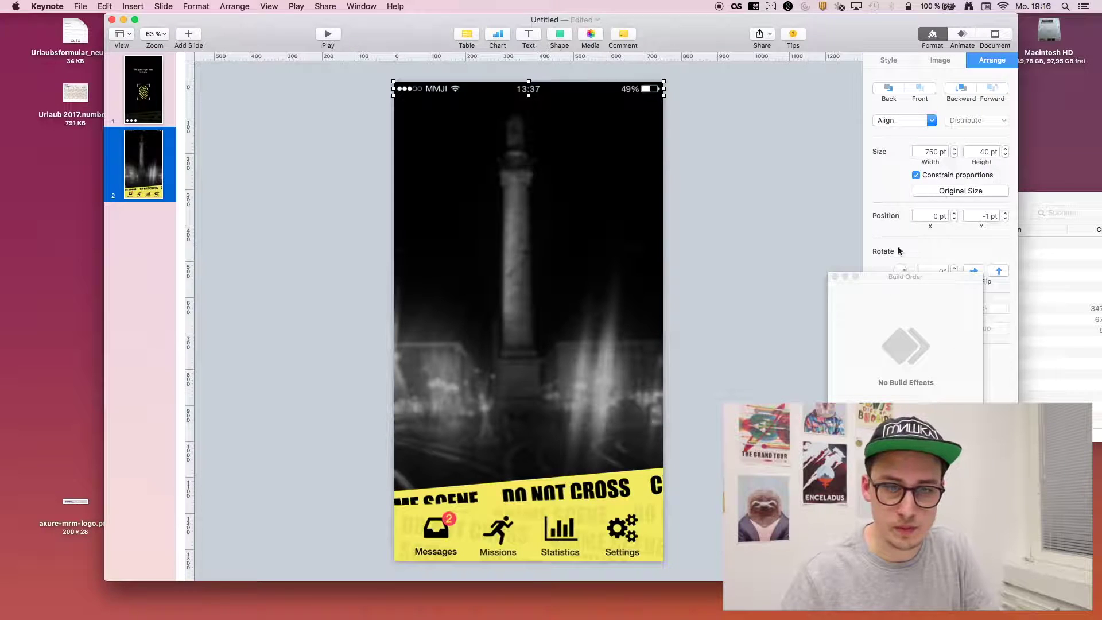
{"action": "left_click", "coordinate": [1005, 213]}
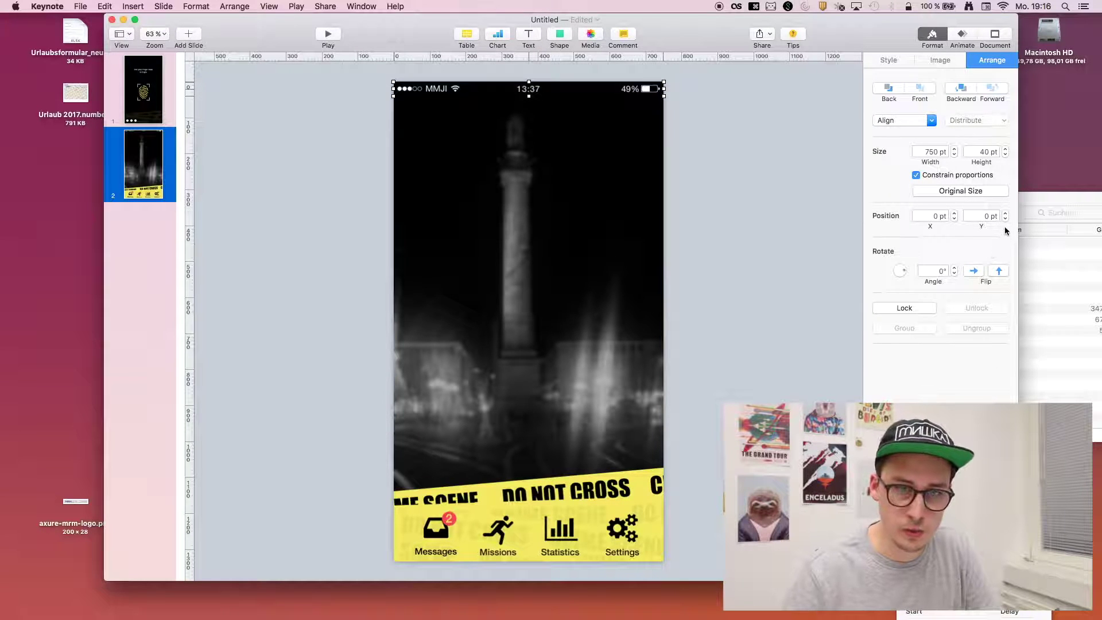
{"action": "left_click", "coordinate": [816, 224]}
{"action": "left_click", "coordinate": [642, 504]}
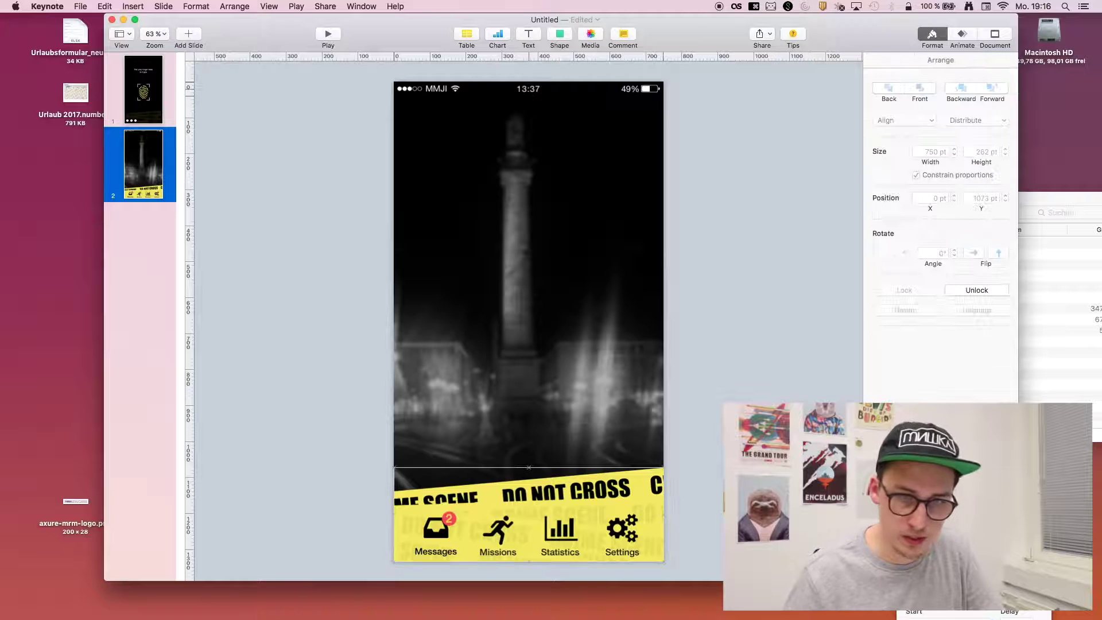
{"action": "left_click", "coordinate": [680, 78]}
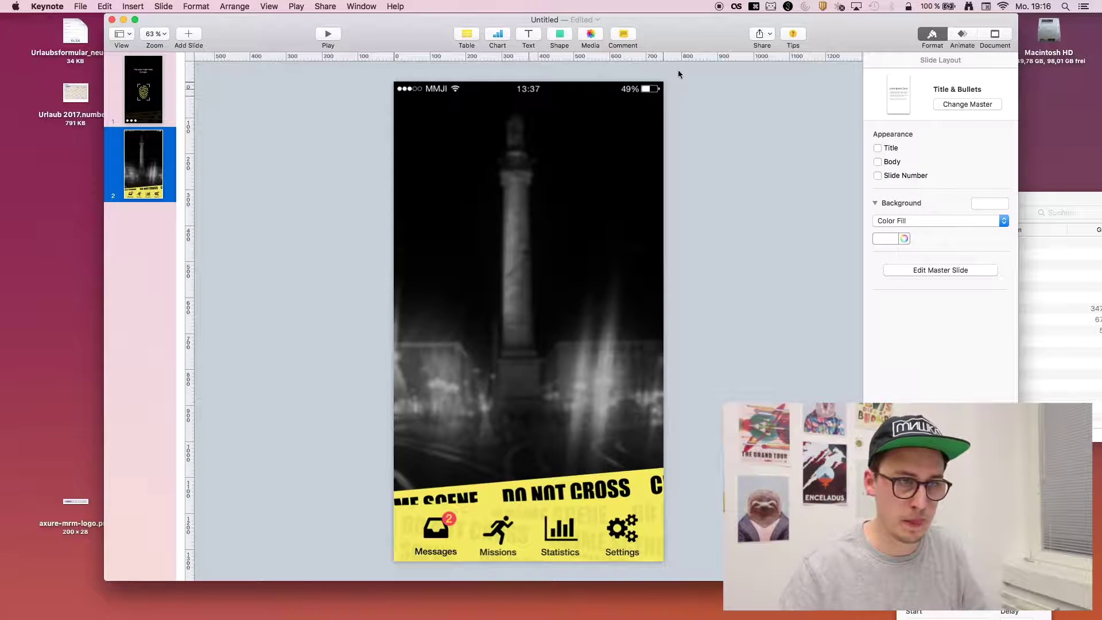
{"action": "key", "text": "super+a"}
{"action": "key", "text": "super+l"}
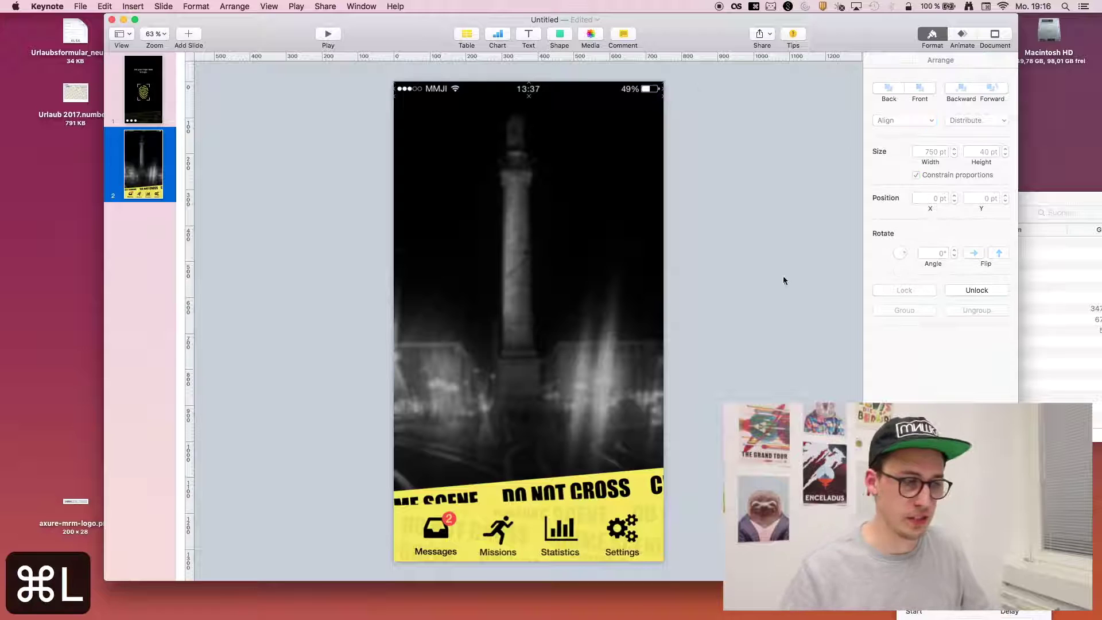
{"action": "left_click", "coordinate": [808, 298]}
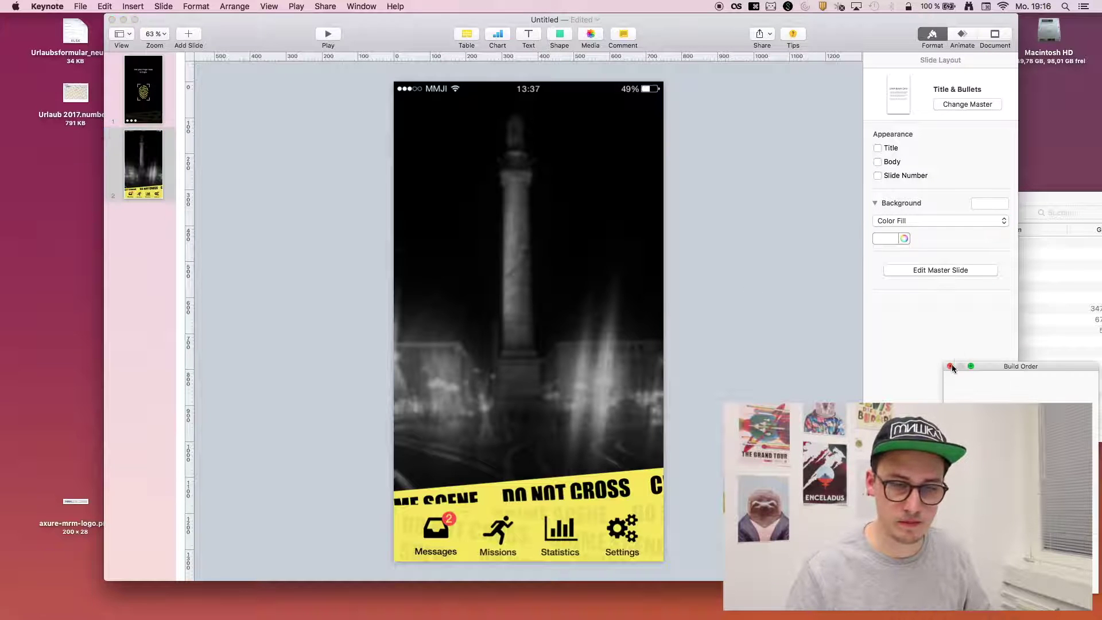
Open the 2-messages folder and preview the message images
{"action": "left_click", "coordinate": [1053, 277]}
{"action": "double_click", "coordinate": [859, 266]}
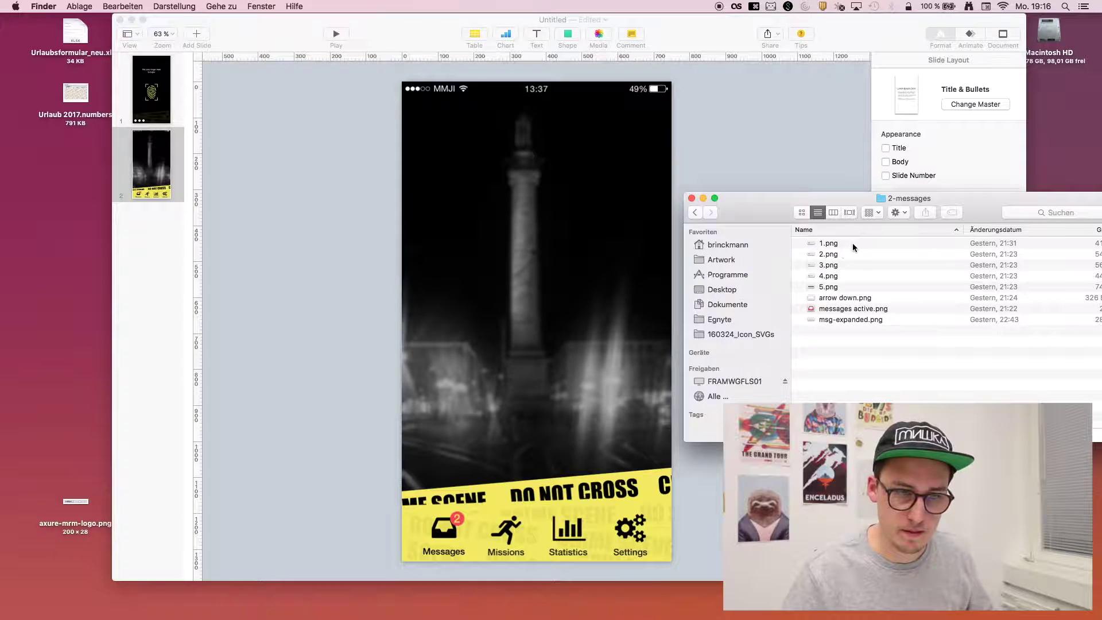
{"action": "left_click", "coordinate": [853, 243]}
{"action": "key", "text": "space"}
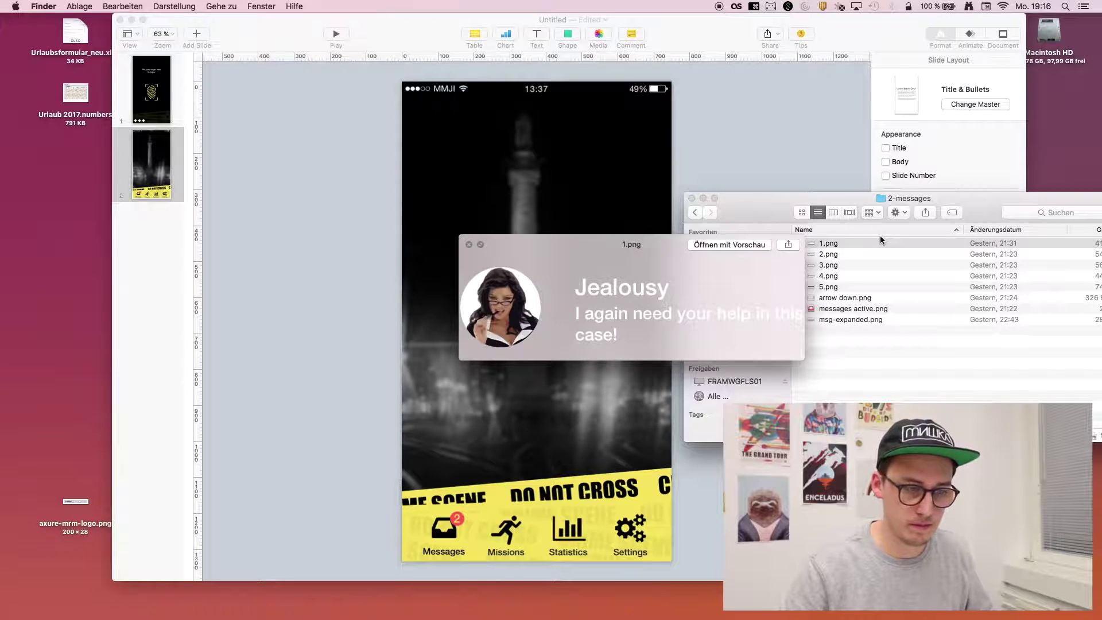
{"action": "key", "text": "Down"}
{"action": "key", "text": "Down"}
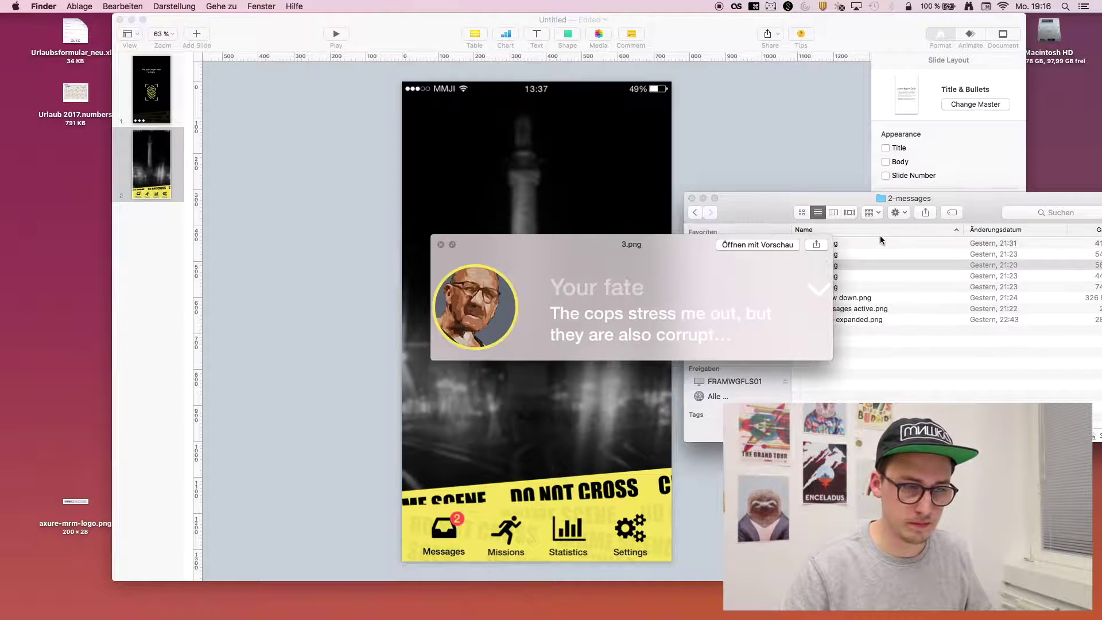
{"action": "key", "text": "Up"}
{"action": "key", "text": "Up"}
{"action": "key", "text": "space"}
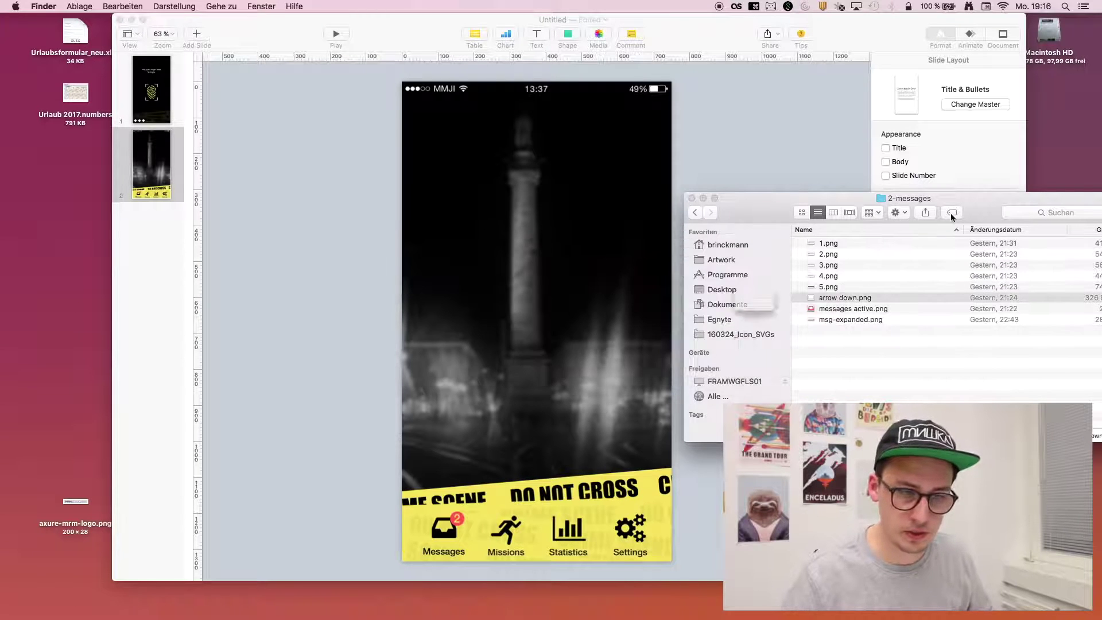
Select 1.png through 5.png and drop them onto slide 2
{"action": "left_click", "coordinate": [849, 288]}
{"action": "left_click", "coordinate": [844, 245]}
{"action": "left_click", "coordinate": [829, 288], "text": "shift"}
{"action": "left_click_drag", "start_coordinate": [829, 289], "coordinate": [527, 256]}
Stack the five notifications down the screen, Jealousy at top and Work out at bottom
{"action": "left_click_drag", "start_coordinate": [620, 270], "coordinate": [603, 380]}
{"action": "left_click_drag", "start_coordinate": [535, 301], "coordinate": [523, 323]}
{"action": "left_click", "coordinate": [511, 266], "text": "shift"}
{"action": "left_click", "coordinate": [730, 243]}
{"action": "left_click_drag", "start_coordinate": [516, 247], "coordinate": [505, 313]}
{"action": "left_click_drag", "start_coordinate": [435, 235], "coordinate": [444, 188]}
{"action": "left_click_drag", "start_coordinate": [434, 313], "coordinate": [482, 251]}
{"action": "left_click_drag", "start_coordinate": [426, 178], "coordinate": [425, 114]}
{"action": "left_click_drag", "start_coordinate": [436, 307], "coordinate": [474, 286]}
{"action": "left_click_drag", "start_coordinate": [487, 246], "coordinate": [444, 214]}
{"action": "left_click_drag", "start_coordinate": [463, 309], "coordinate": [452, 360]}
{"action": "left_click", "coordinate": [443, 274], "text": "shift"}
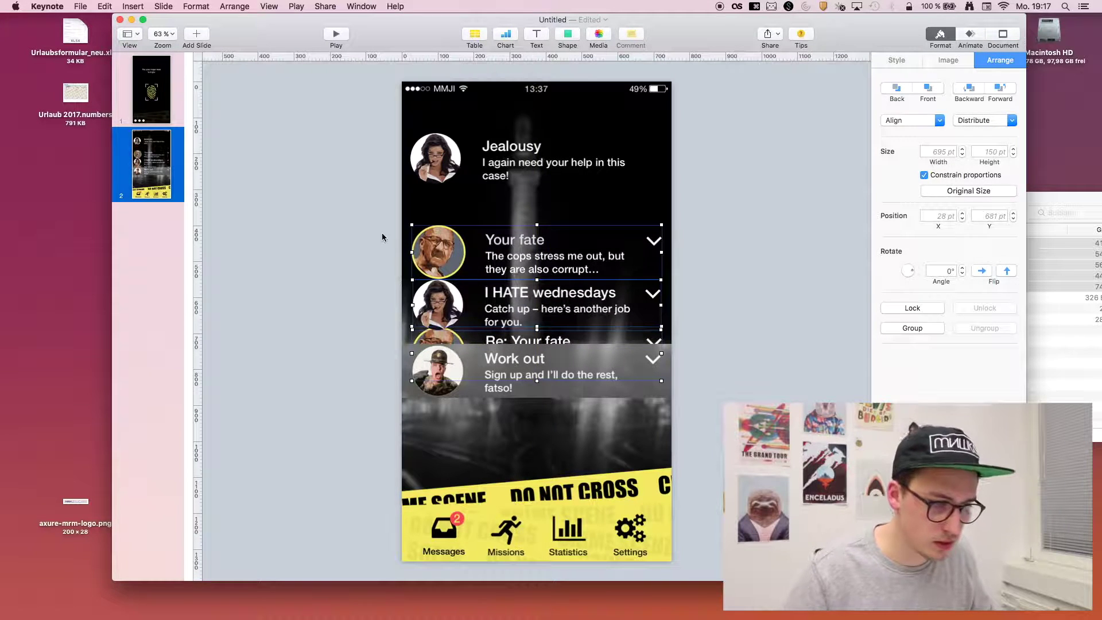
Nudge the rows into place, then distribute all five message rows evenly top to bottom
{"action": "key", "text": "shift+Up"}
{"action": "key", "text": "shift+Up"}
{"action": "key", "text": "shift+Up"}
{"action": "key", "text": "shift+Up"}
{"action": "key", "text": "shift+Up"}
{"action": "key", "text": "shift+Up"}
{"action": "key", "text": "shift+Up"}
{"action": "key", "text": "shift+Up"}
{"action": "key", "text": "shift+Up"}
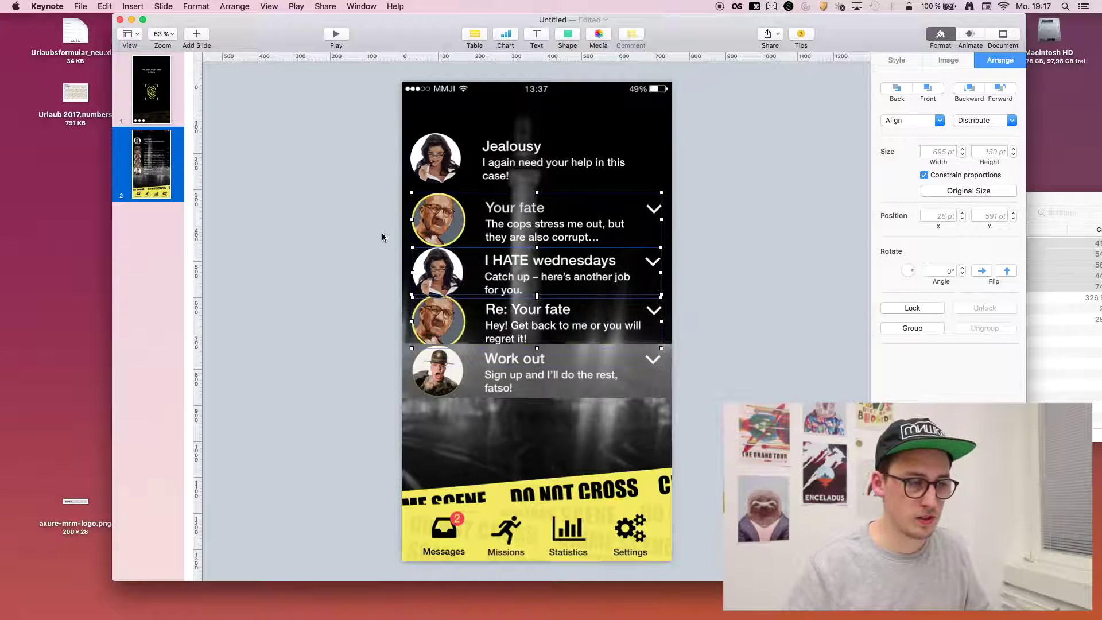
{"action": "left_click", "coordinate": [382, 237]}
{"action": "left_click_drag", "start_coordinate": [554, 355], "coordinate": [554, 392]}
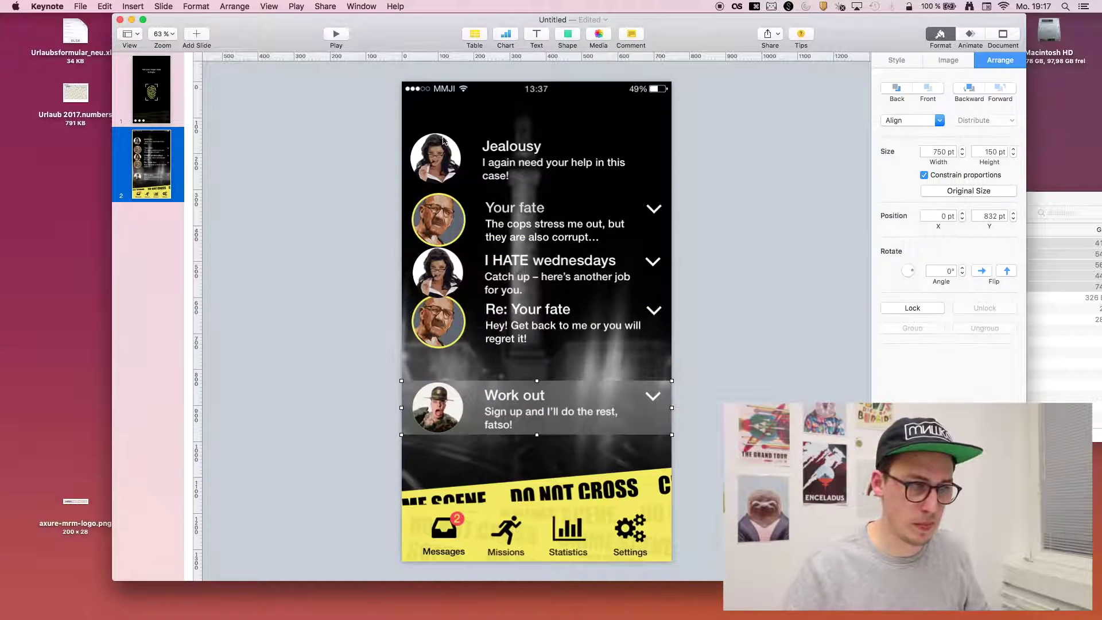
{"action": "left_click_drag", "start_coordinate": [757, 152], "coordinate": [442, 365]}
{"action": "left_click", "coordinate": [234, 7]}
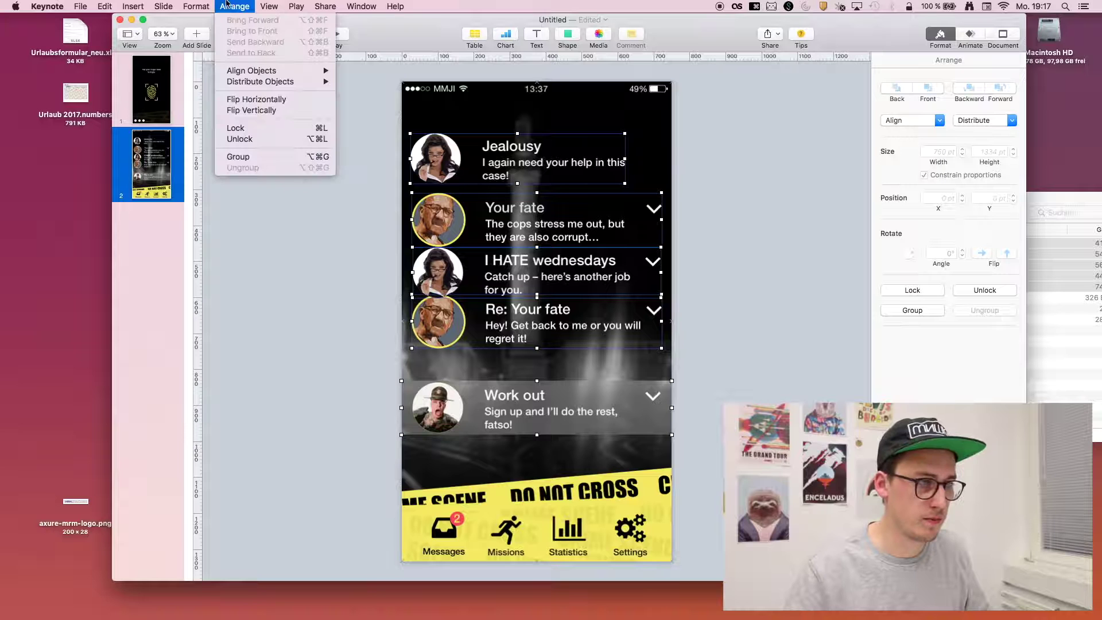
{"action": "mouse_move", "coordinate": [287, 82]}
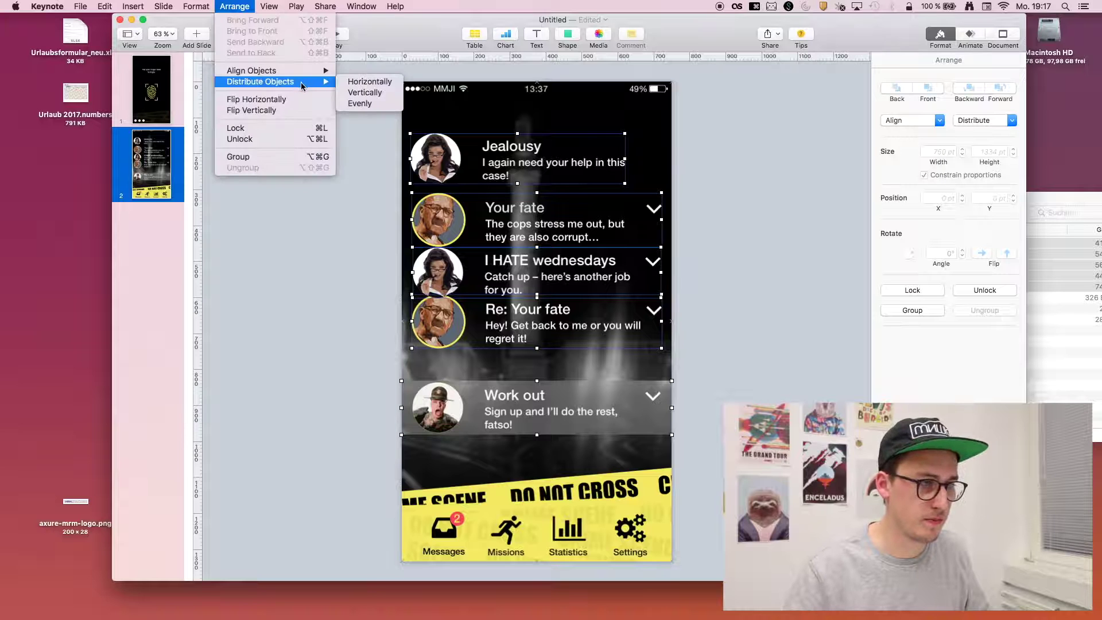
{"action": "left_click", "coordinate": [370, 93]}
Move the Jealousy row up to the top, clear of the Your fate row
{"action": "left_click", "coordinate": [790, 253]}
{"action": "left_click_drag", "start_coordinate": [455, 170], "coordinate": [446, 236]}
{"action": "left_click_drag", "start_coordinate": [516, 251], "coordinate": [510, 241]}
{"action": "key", "text": "shift+Up"}
{"action": "key", "text": "shift+Up"}
{"action": "key", "text": "shift+Up"}
{"action": "key", "text": "shift+Up"}
{"action": "key", "text": "shift+Up"}
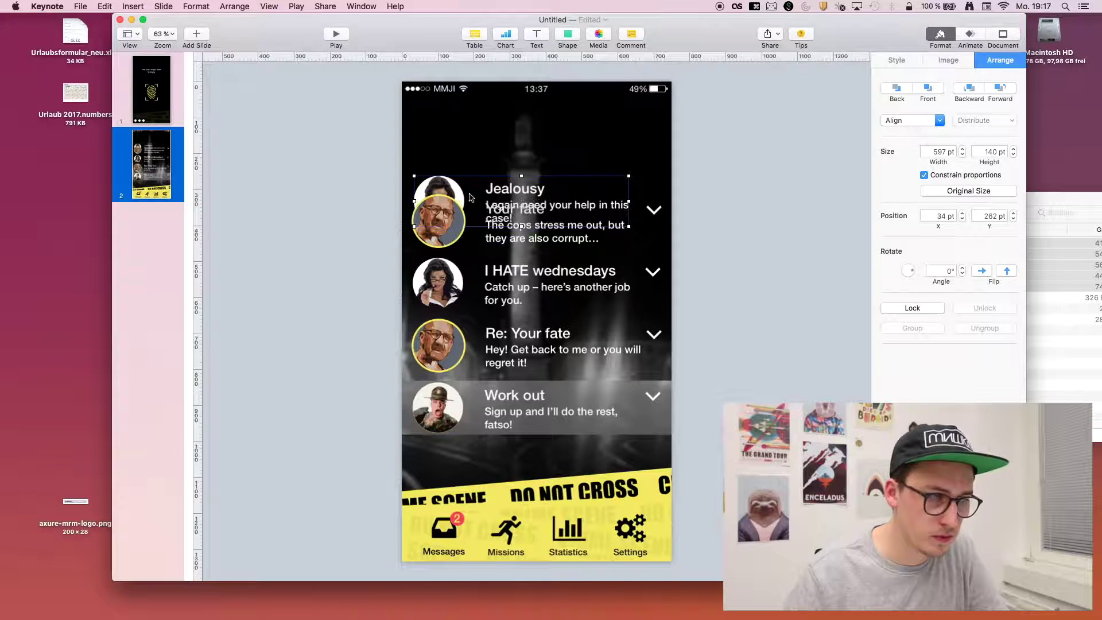
{"action": "key", "text": "Escape"}
{"action": "left_click_drag", "start_coordinate": [442, 191], "coordinate": [443, 160]}
{"action": "key", "text": "Escape"}
{"action": "key", "text": "Escape"}
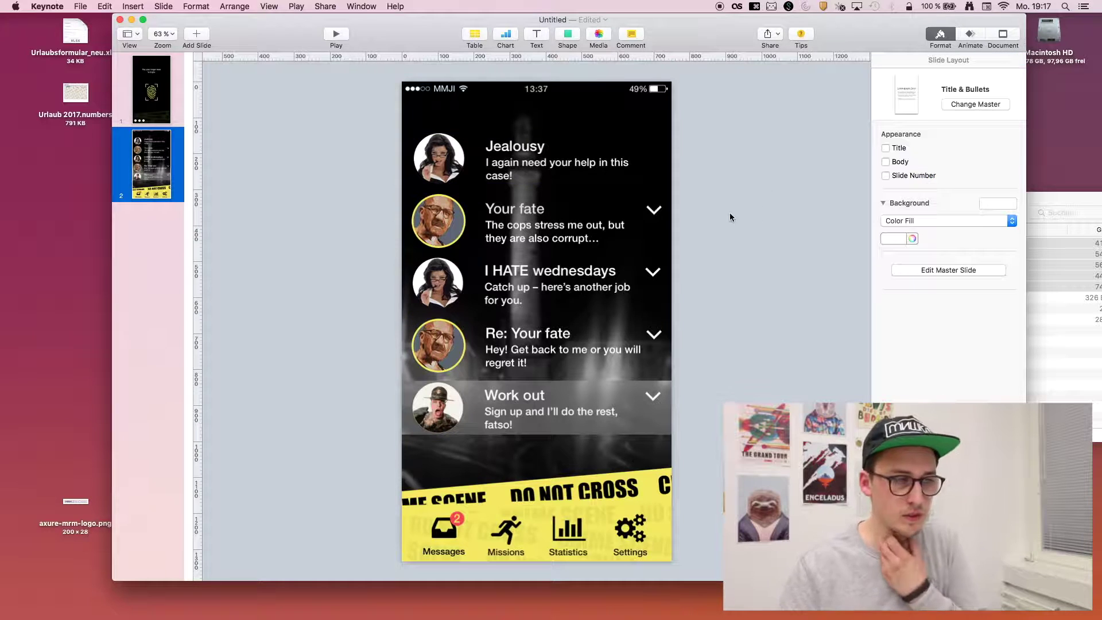
Shift all five message rows up together
{"action": "left_click_drag", "start_coordinate": [726, 133], "coordinate": [443, 414]}
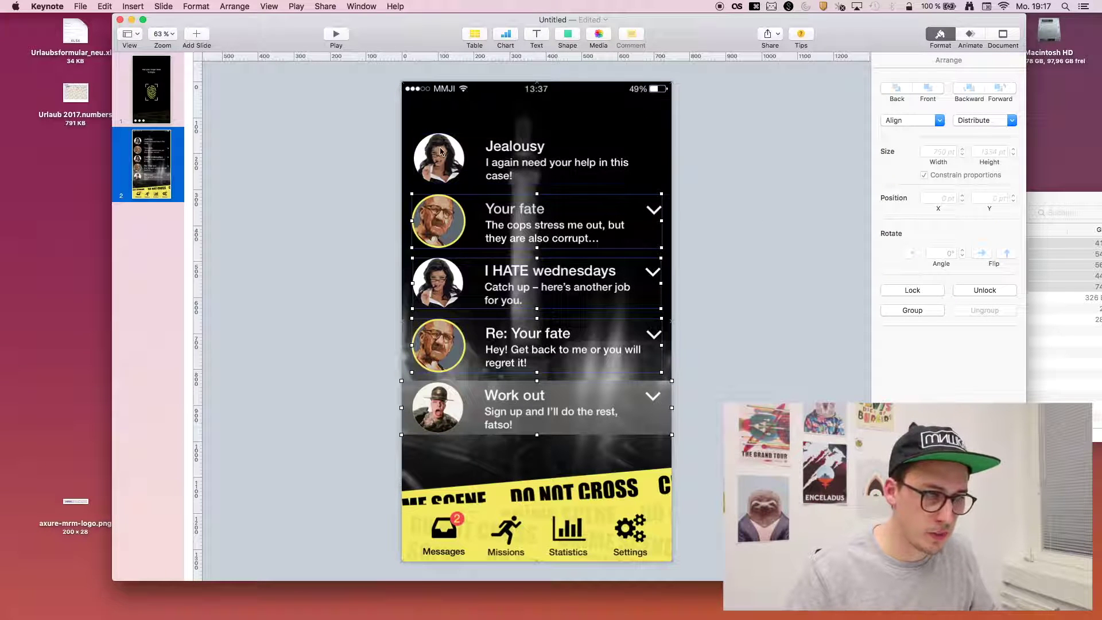
{"action": "left_click_drag", "start_coordinate": [441, 158], "coordinate": [440, 140]}
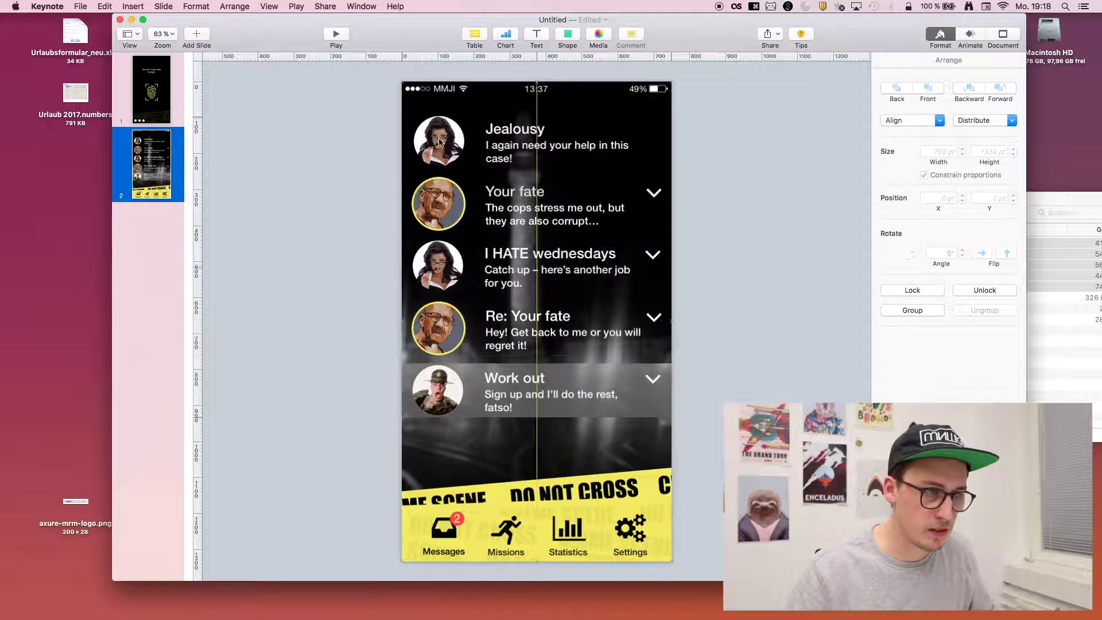
{"action": "left_click", "coordinate": [777, 172]}
Place arrow down.png as a chevron beside the Jealousy row
{"action": "key", "text": "super+Tab"}
{"action": "left_click_drag", "start_coordinate": [869, 294], "coordinate": [775, 156]}
{"action": "left_click_drag", "start_coordinate": [676, 110], "coordinate": [658, 190]}
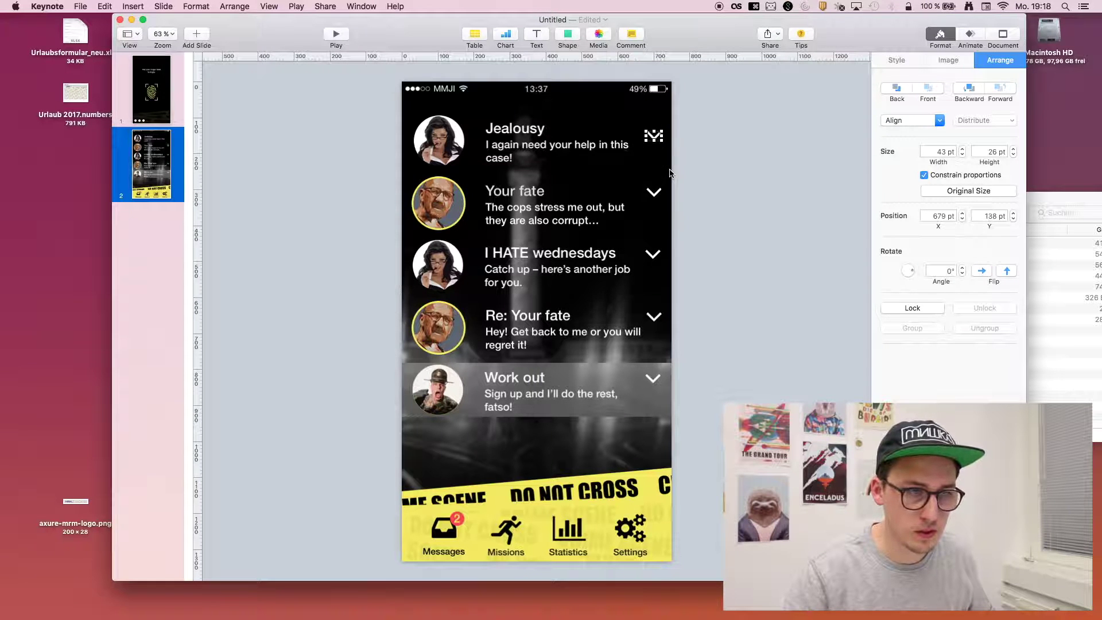
{"action": "left_click", "coordinate": [640, 134]}
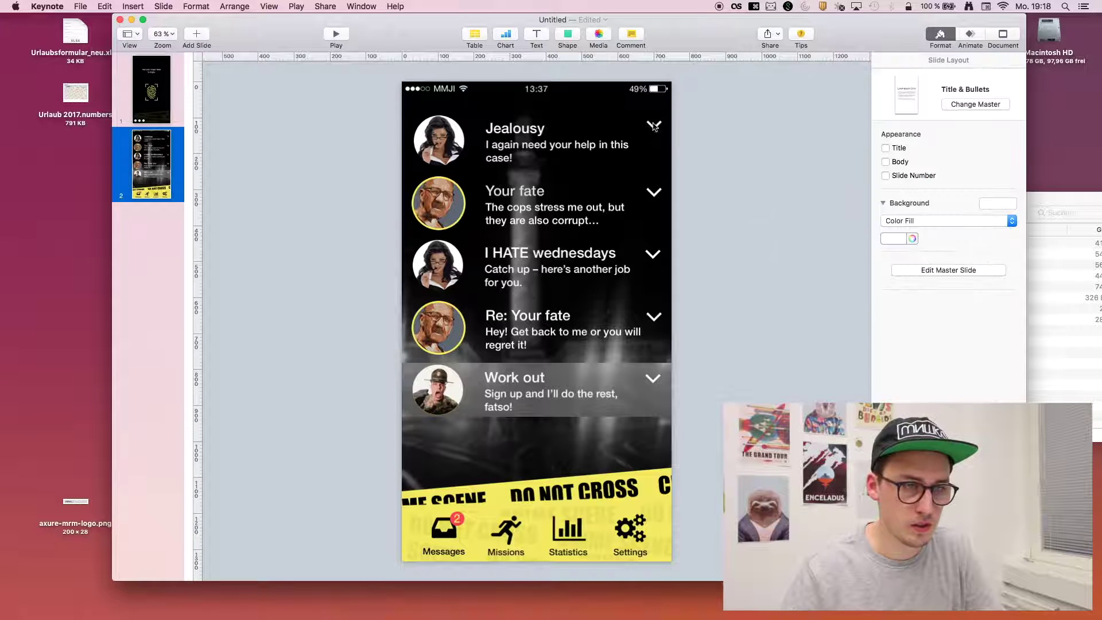
{"action": "left_click", "coordinate": [656, 127]}
{"action": "left_click", "coordinate": [719, 161]}
Lay messages active.png over the Messages tab-bar icon so it shows red
{"action": "left_click", "coordinate": [1062, 313]}
{"action": "left_click_drag", "start_coordinate": [837, 313], "coordinate": [466, 529]}
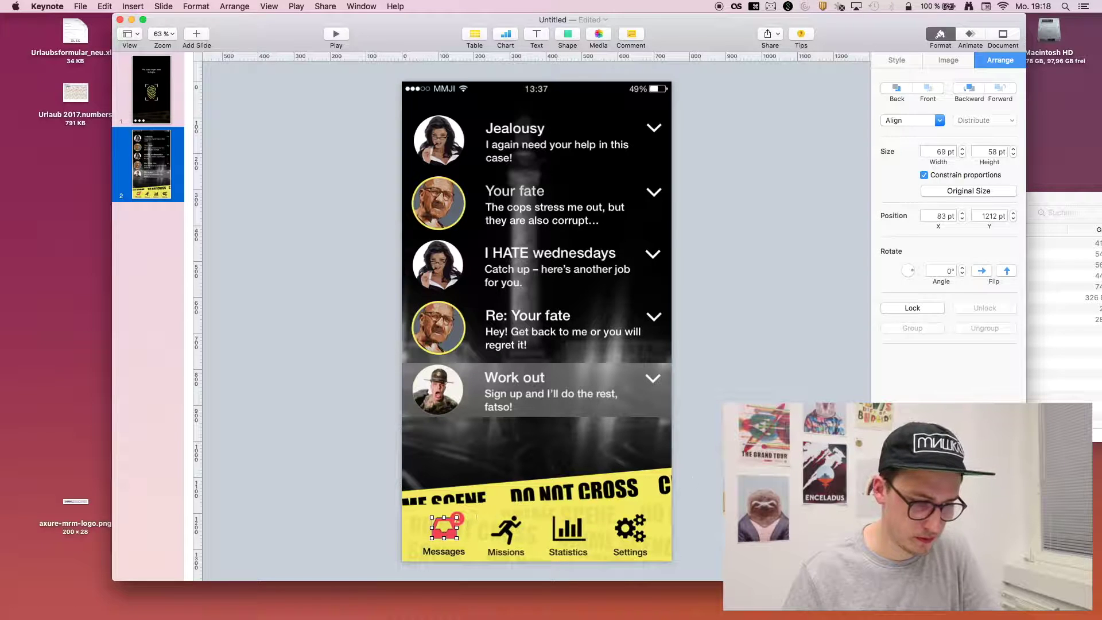
{"action": "left_click", "coordinate": [497, 504]}
{"action": "left_click", "coordinate": [447, 538]}
{"action": "key", "text": "Escape"}
{"action": "key", "text": "super+Tab"}
{"action": "left_click", "coordinate": [750, 163]}
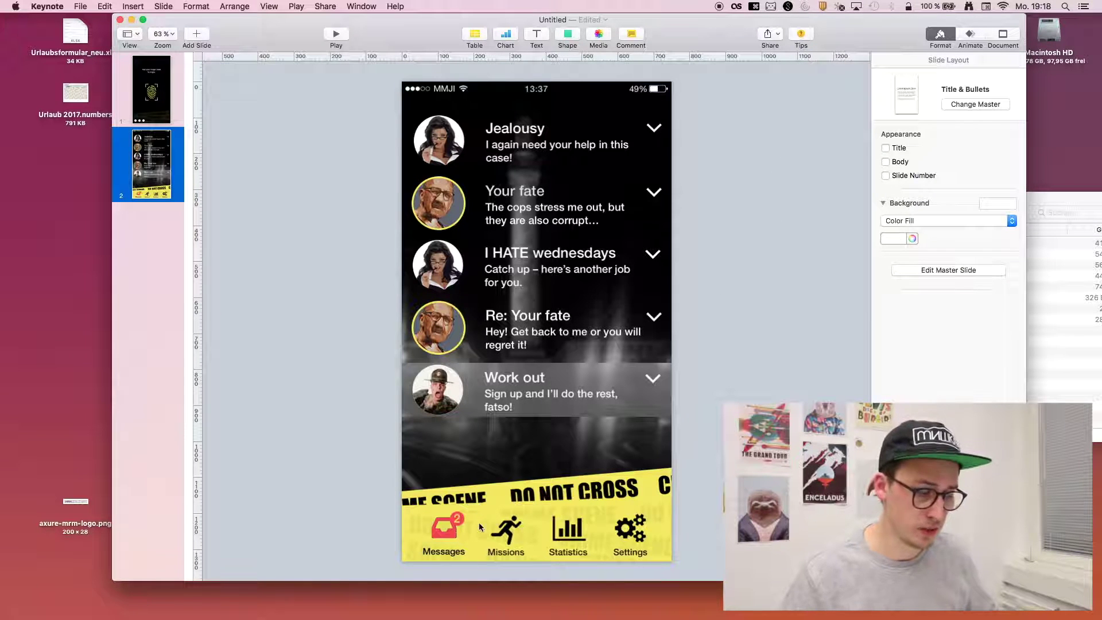
Drop msg-expanded.png onto the slide and position it over the Your fate row
{"action": "left_click", "coordinate": [1088, 350]}
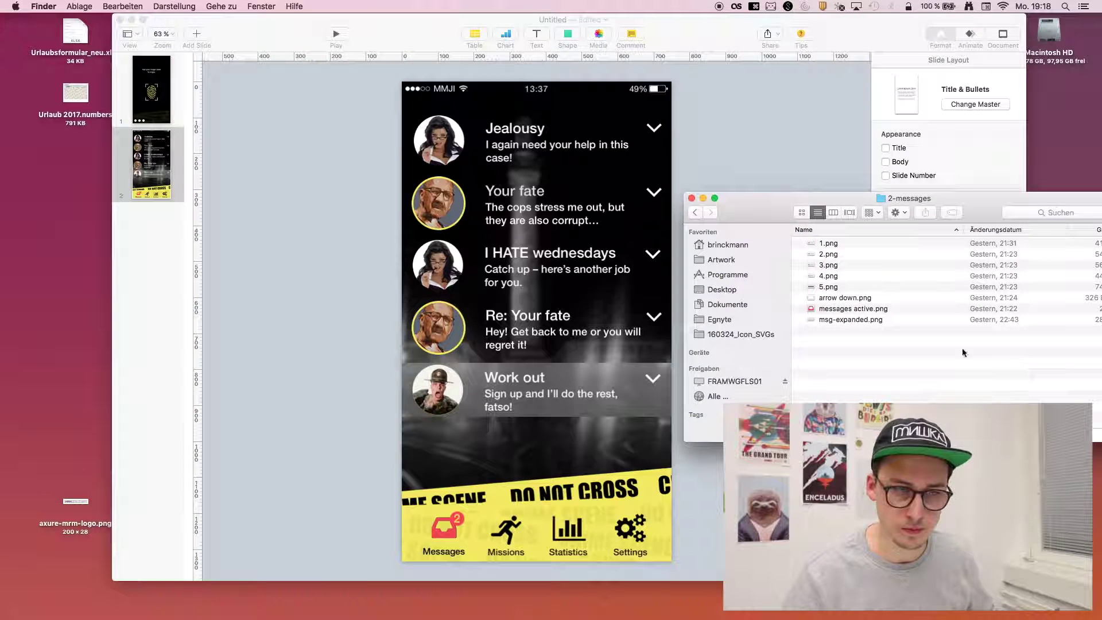
{"action": "left_click", "coordinate": [776, 148]}
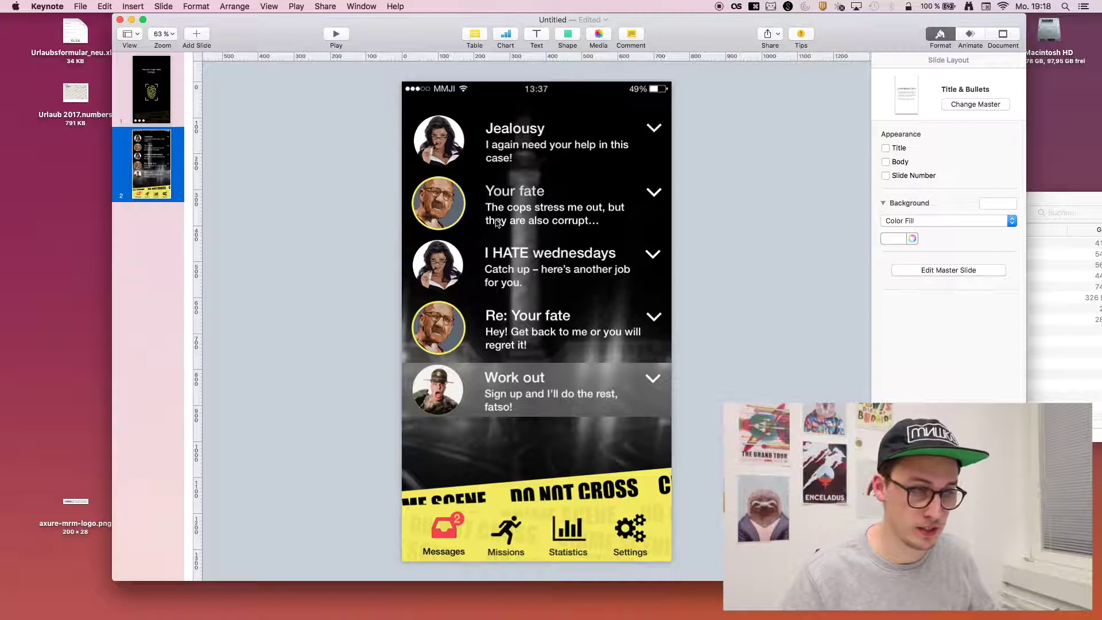
{"action": "left_click", "coordinate": [1028, 308]}
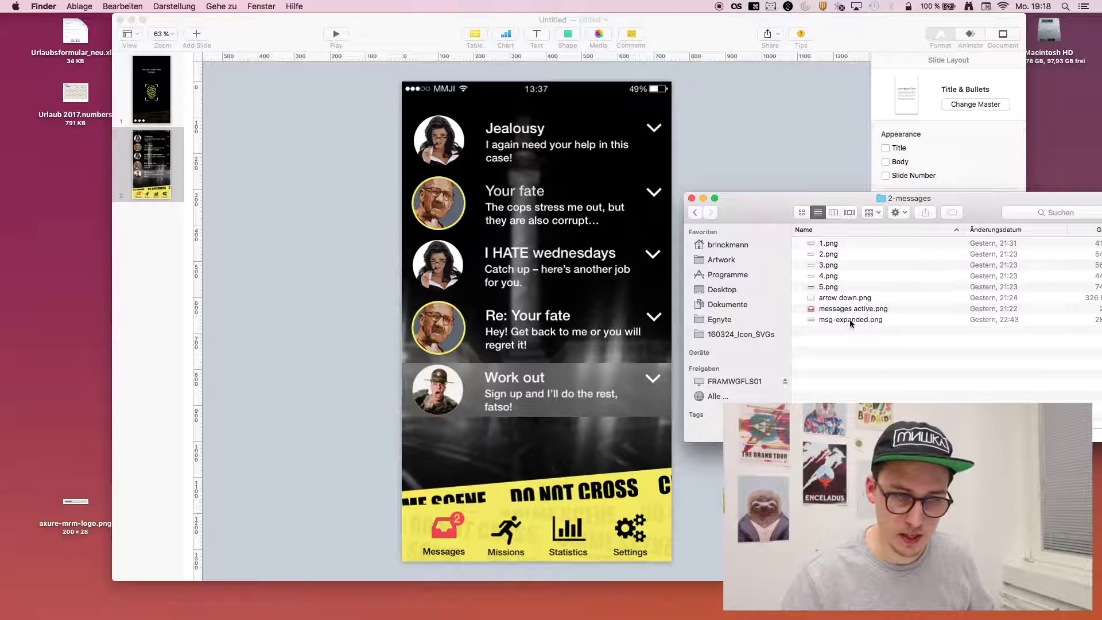
{"action": "left_click_drag", "start_coordinate": [845, 321], "coordinate": [654, 145]}
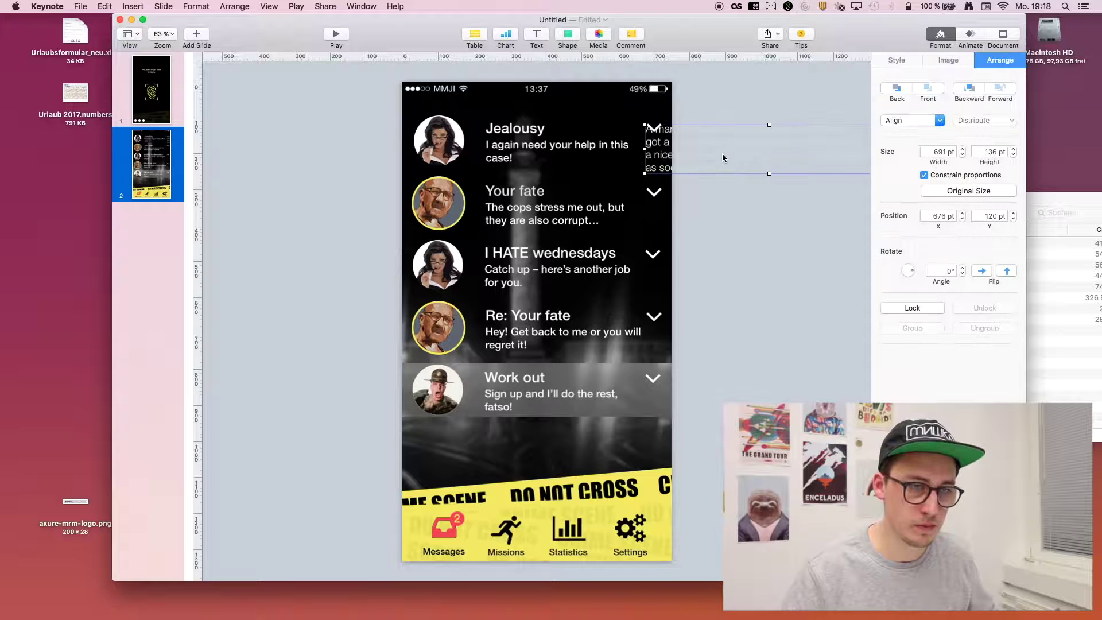
{"action": "left_click_drag", "start_coordinate": [722, 158], "coordinate": [492, 197]}
{"action": "key", "text": "Down"}
{"action": "key", "text": "Down"}
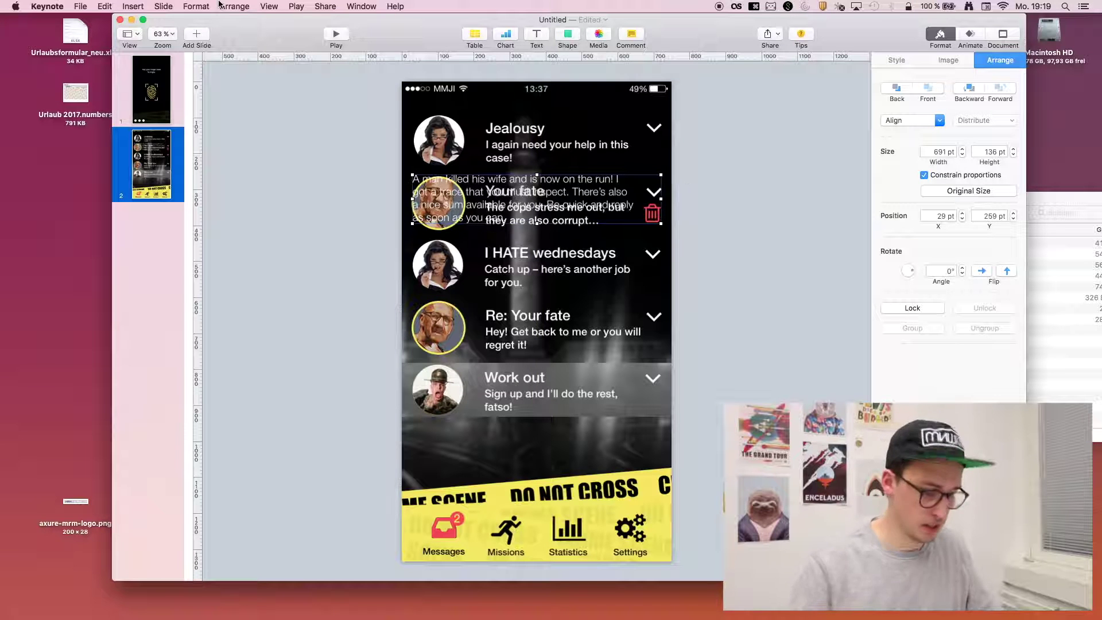
Send the image backward and bring the expanded message text to the front
{"action": "left_click", "coordinate": [234, 7]}
{"action": "left_click", "coordinate": [267, 53]}
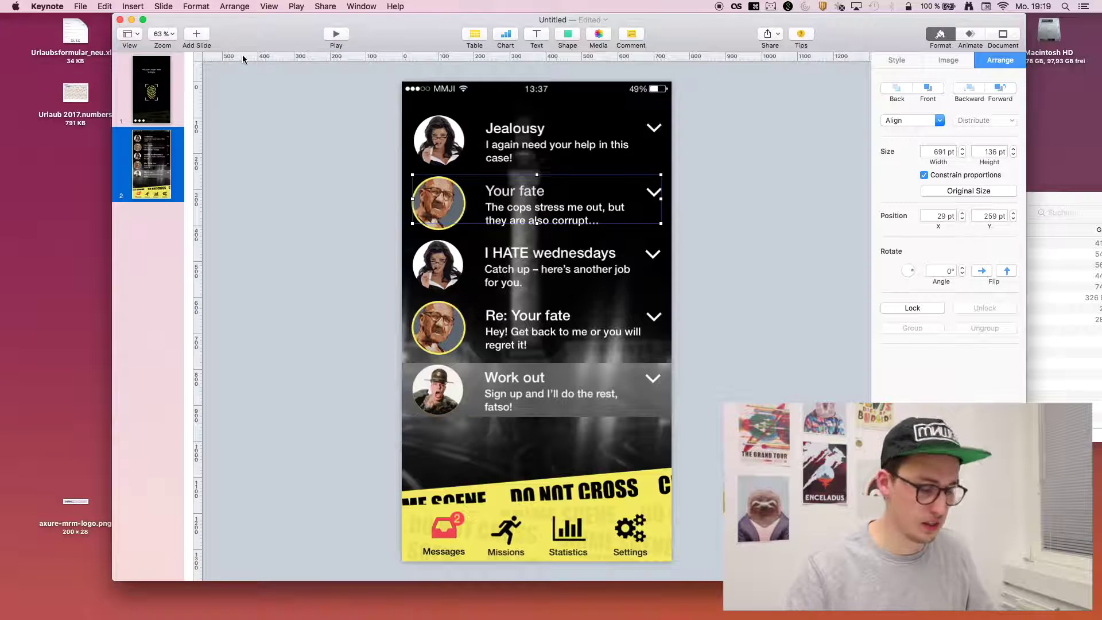
{"action": "left_click", "coordinate": [233, 7]}
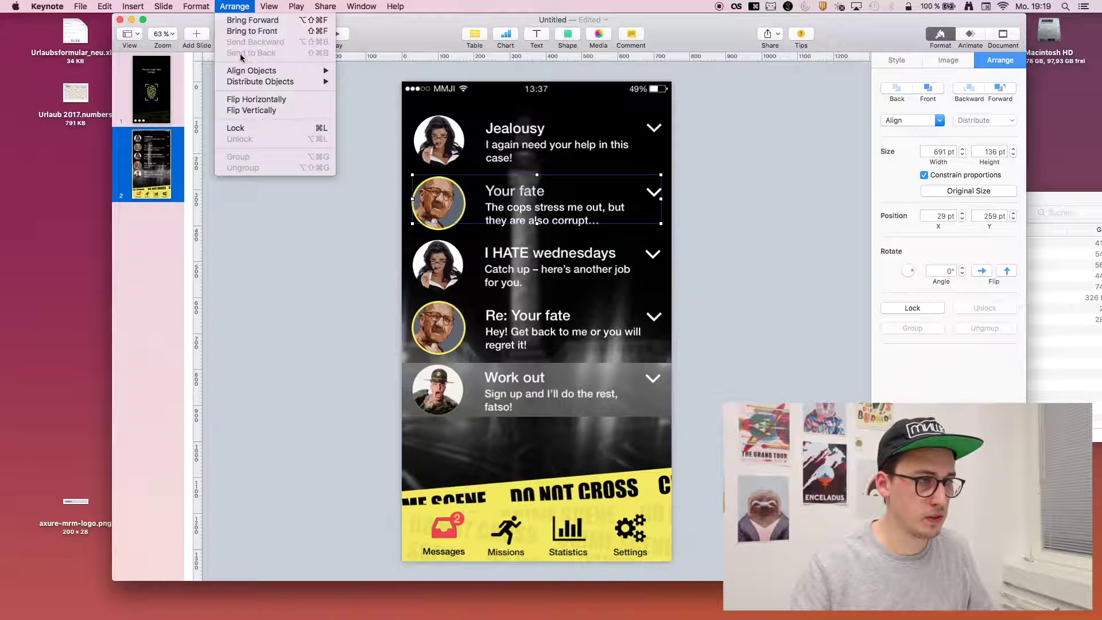
{"action": "left_click", "coordinate": [269, 22]}
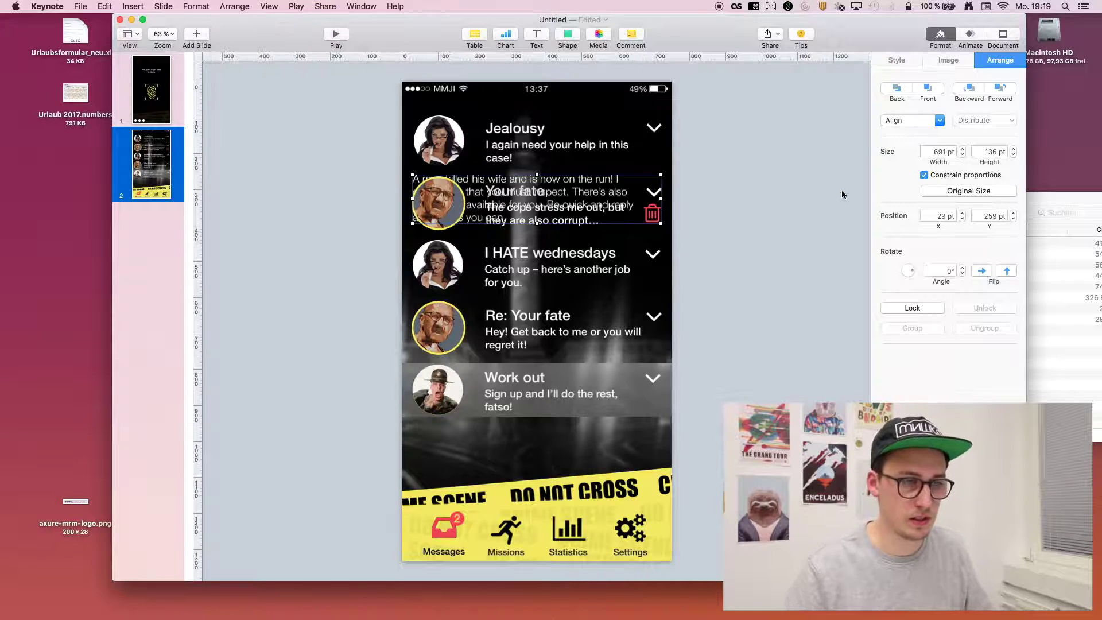
Group the Your fate, I HATE wednesdays, Re: Your fate and Work out rows
{"action": "left_click", "coordinate": [367, 144]}
{"action": "left_click", "coordinate": [432, 222]}
{"action": "left_click", "coordinate": [436, 261], "text": "shift"}
{"action": "left_click", "coordinate": [446, 334], "text": "shift"}
{"action": "left_click", "coordinate": [434, 383], "text": "shift"}
{"action": "key", "text": "super+g"}
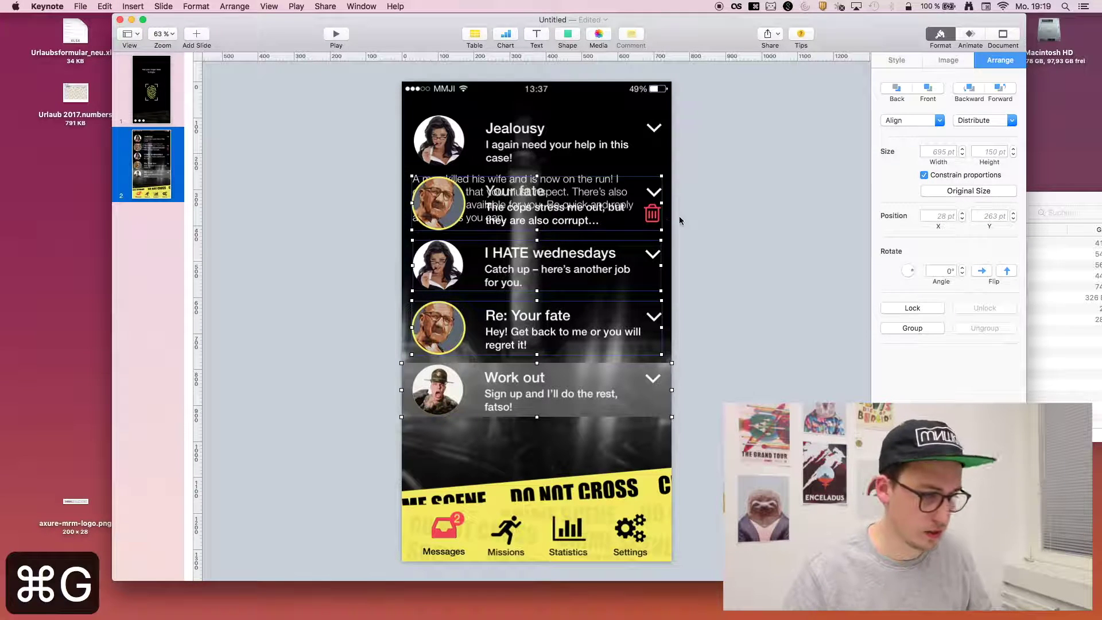
{"action": "key", "text": "alt+super+g"}
{"action": "left_click", "coordinate": [709, 245]}
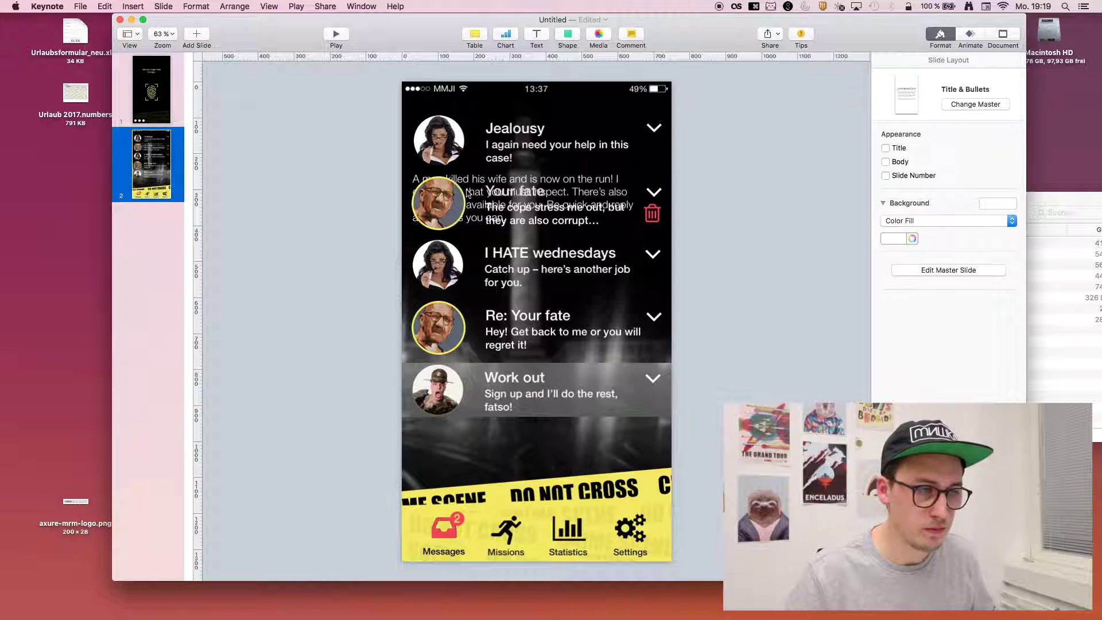
Give the expanded message text an Opacity action build
{"action": "left_click", "coordinate": [484, 182]}
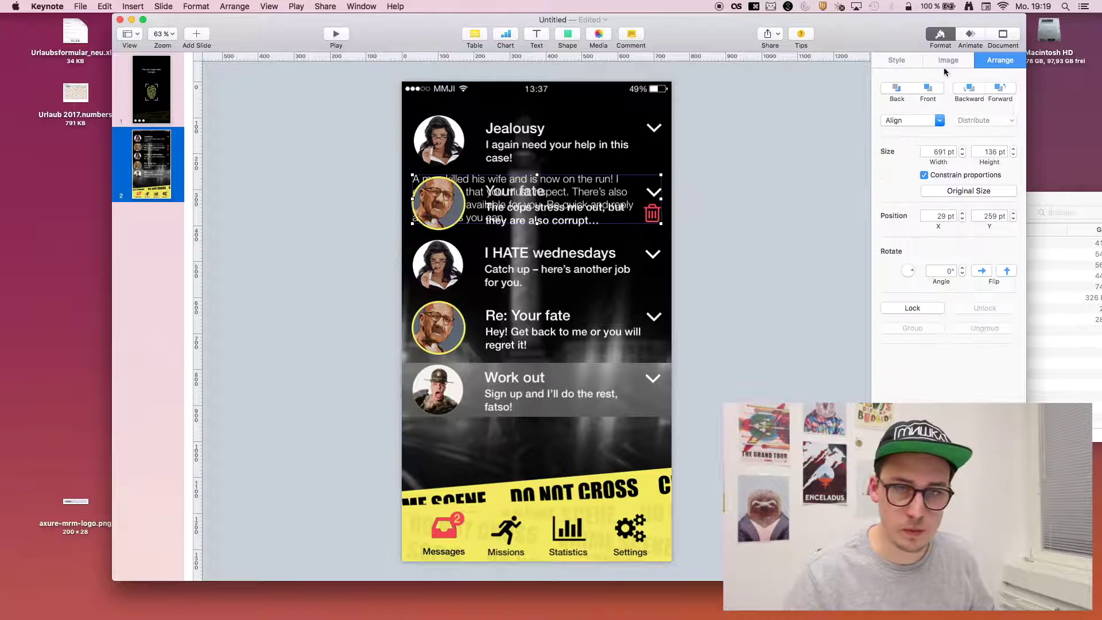
{"action": "left_click", "coordinate": [970, 35]}
{"action": "left_click", "coordinate": [935, 106]}
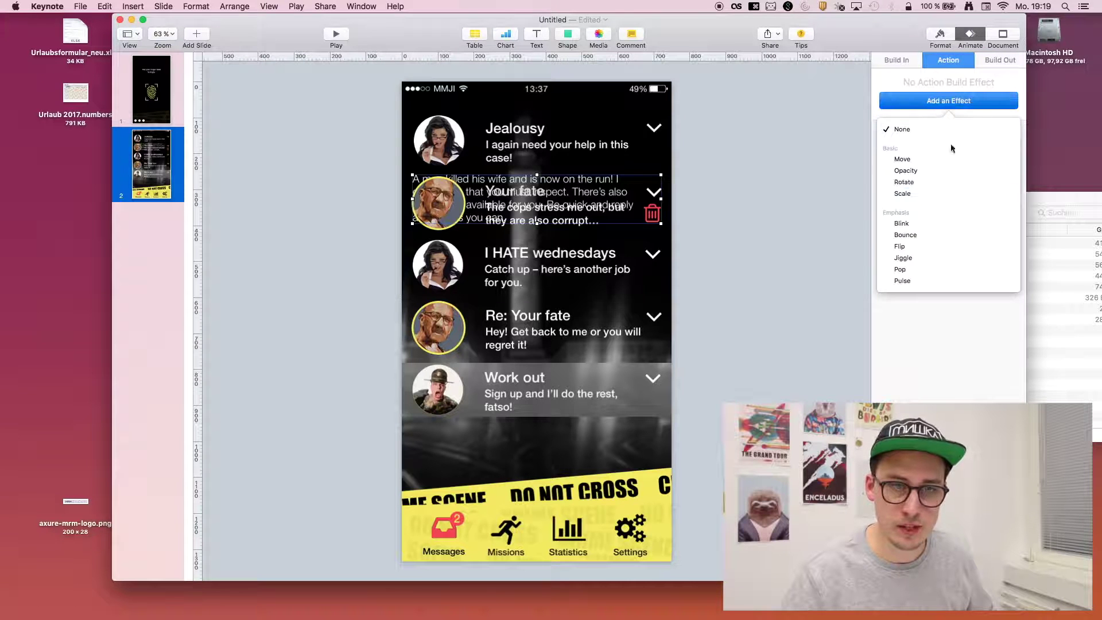
{"action": "left_click", "coordinate": [933, 171]}
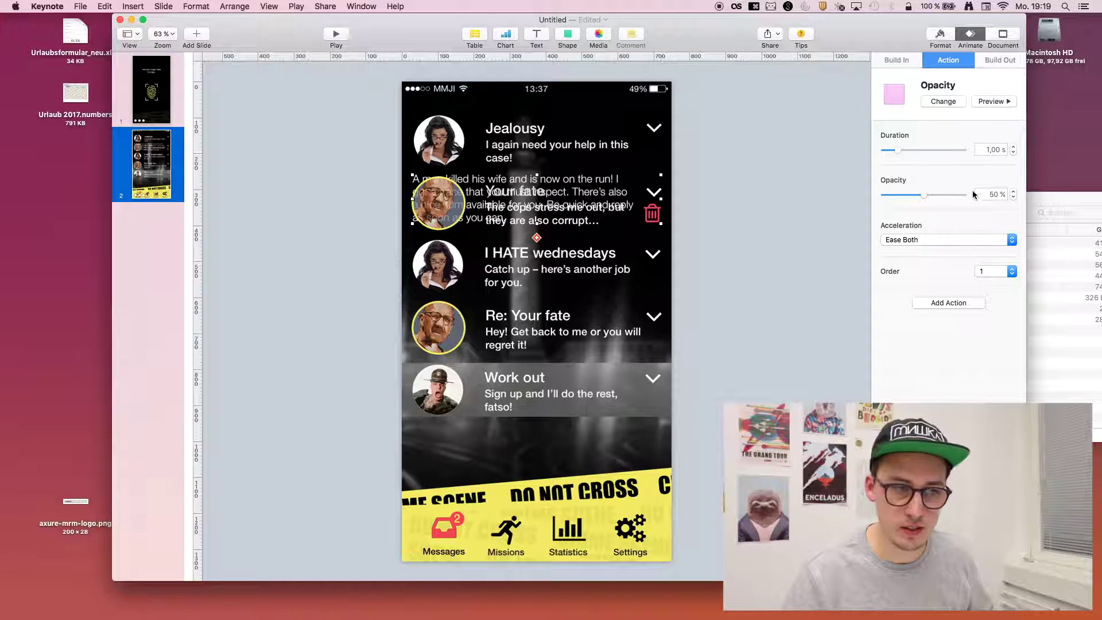
{"action": "left_click", "coordinate": [782, 189]}
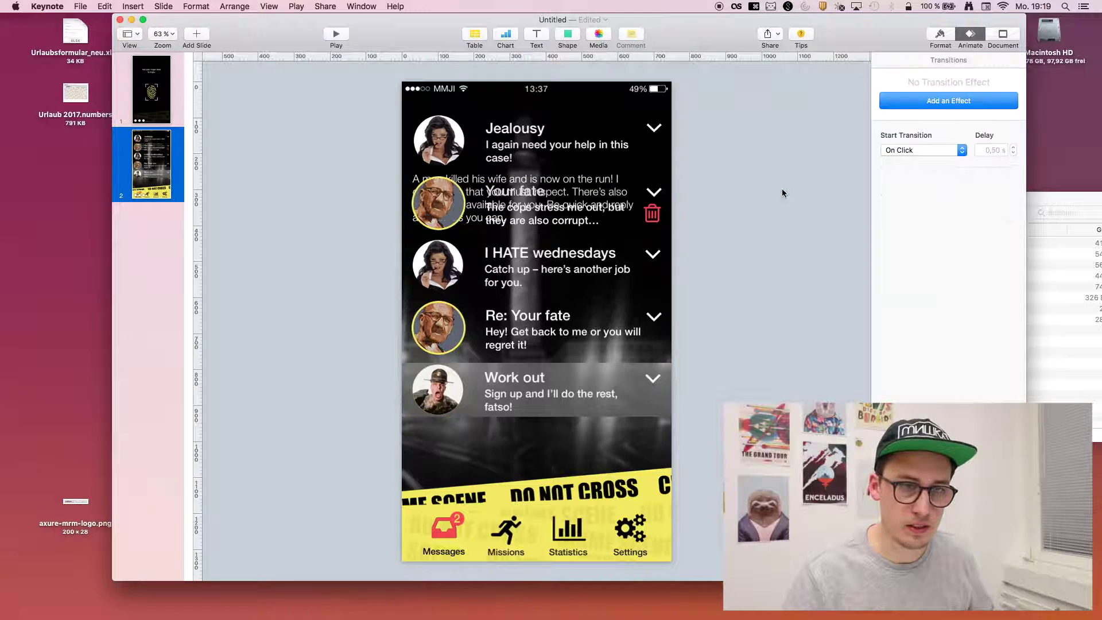
Add a Move action to the grouped rows, ending lower below the expanded text
{"action": "left_click", "coordinate": [438, 217]}
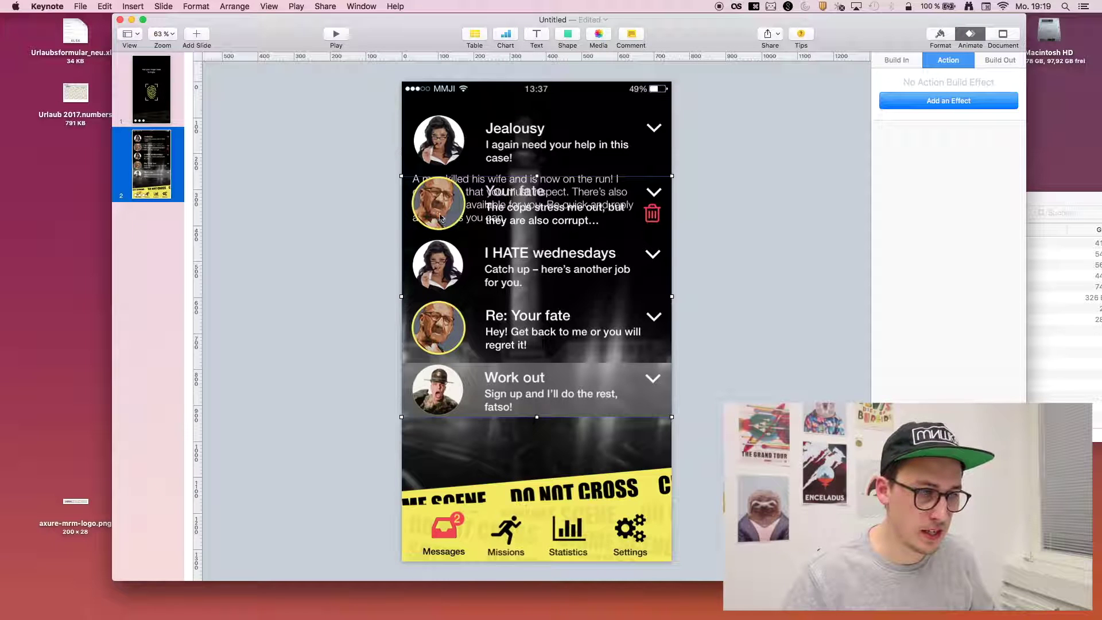
{"action": "left_click", "coordinate": [951, 104]}
{"action": "left_click", "coordinate": [966, 155]}
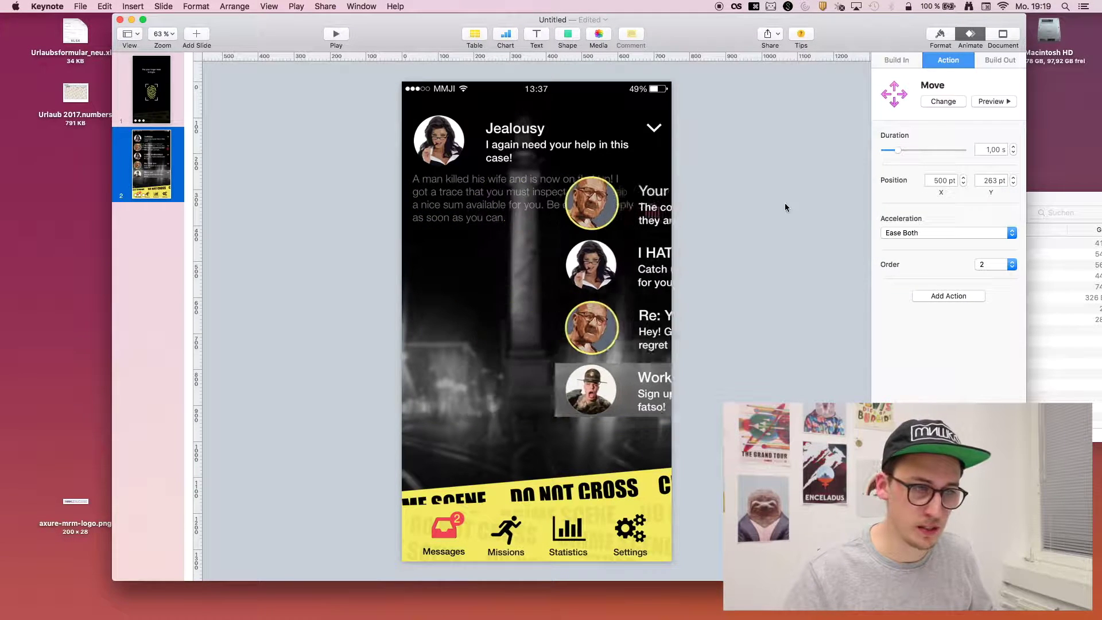
{"action": "left_click_drag", "start_coordinate": [743, 212], "coordinate": [559, 272]}
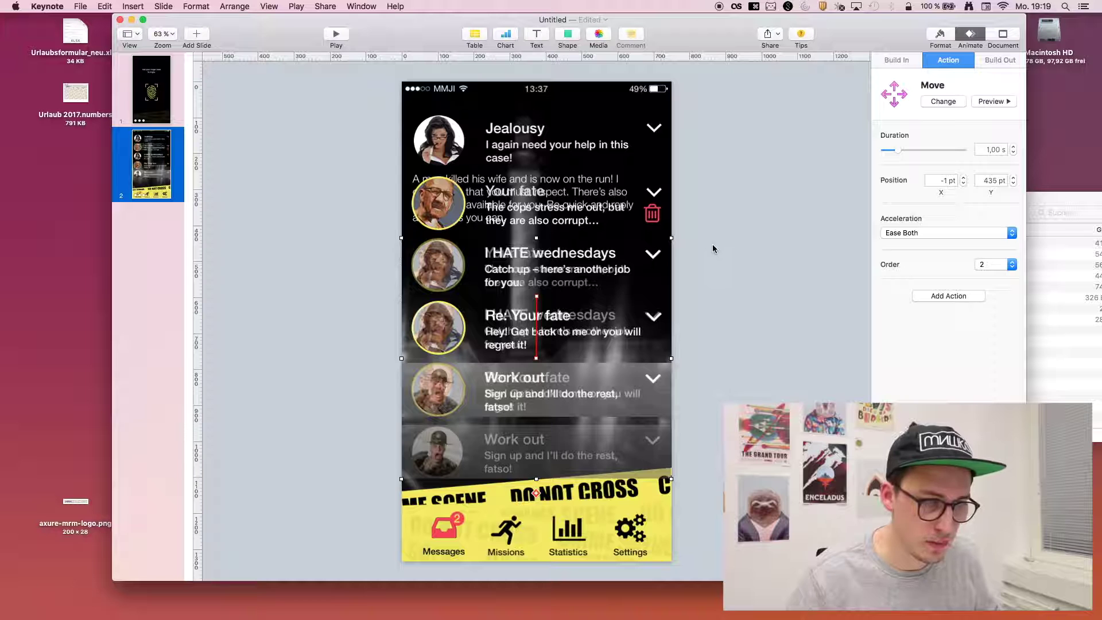
Give the Jealousy arrow a Rotate action with a 180° angle
{"action": "left_click", "coordinate": [723, 216]}
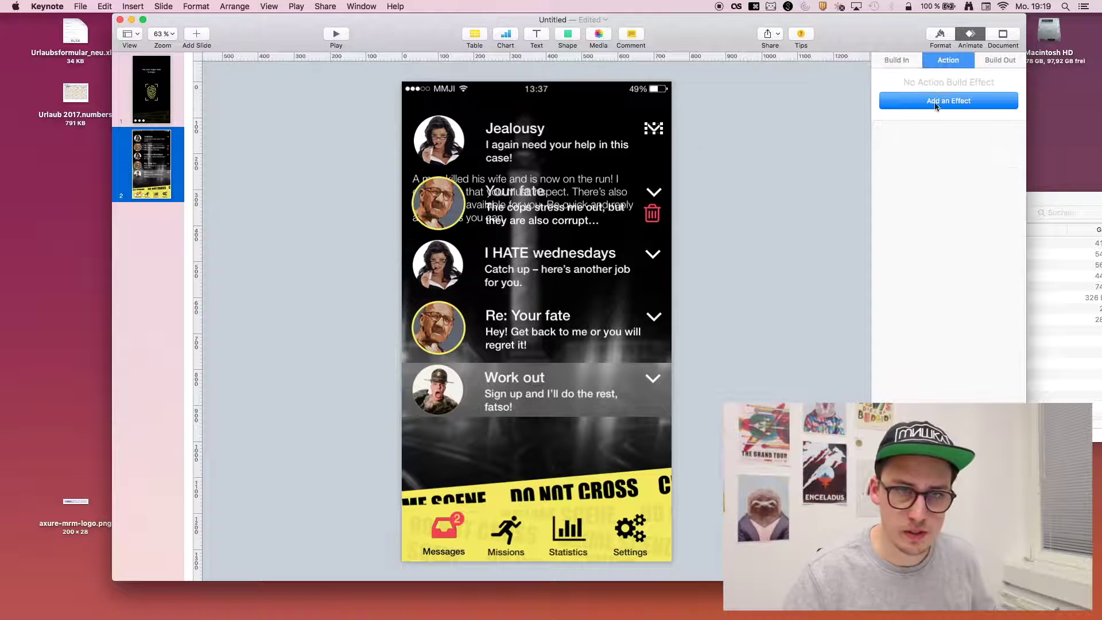
{"action": "left_click", "coordinate": [942, 101]}
{"action": "left_click", "coordinate": [935, 183]}
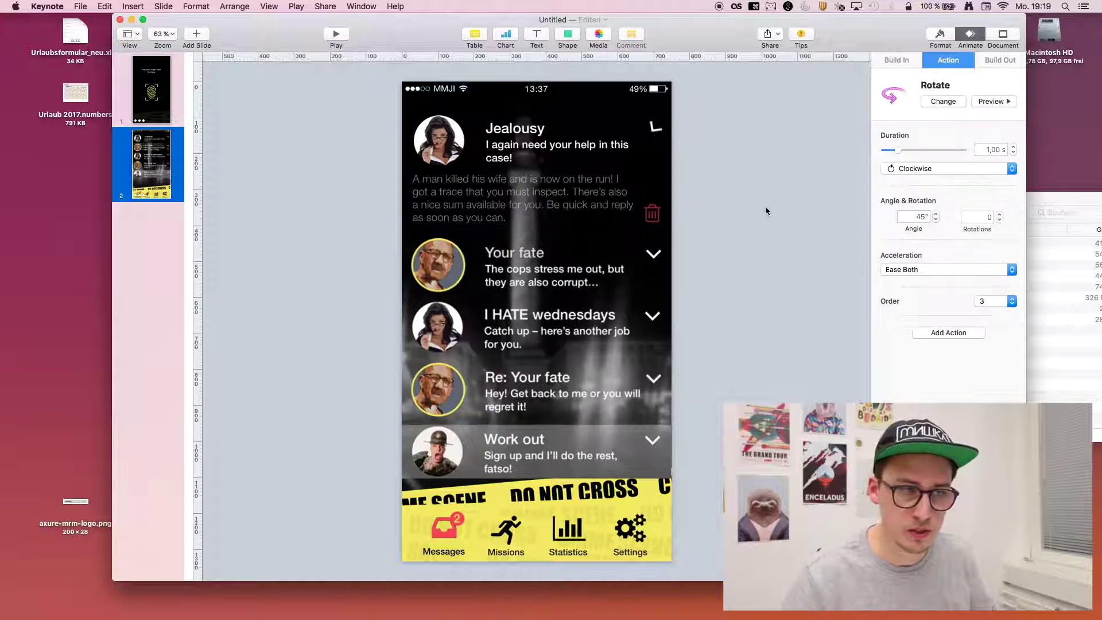
{"action": "double_click", "coordinate": [918, 217]}
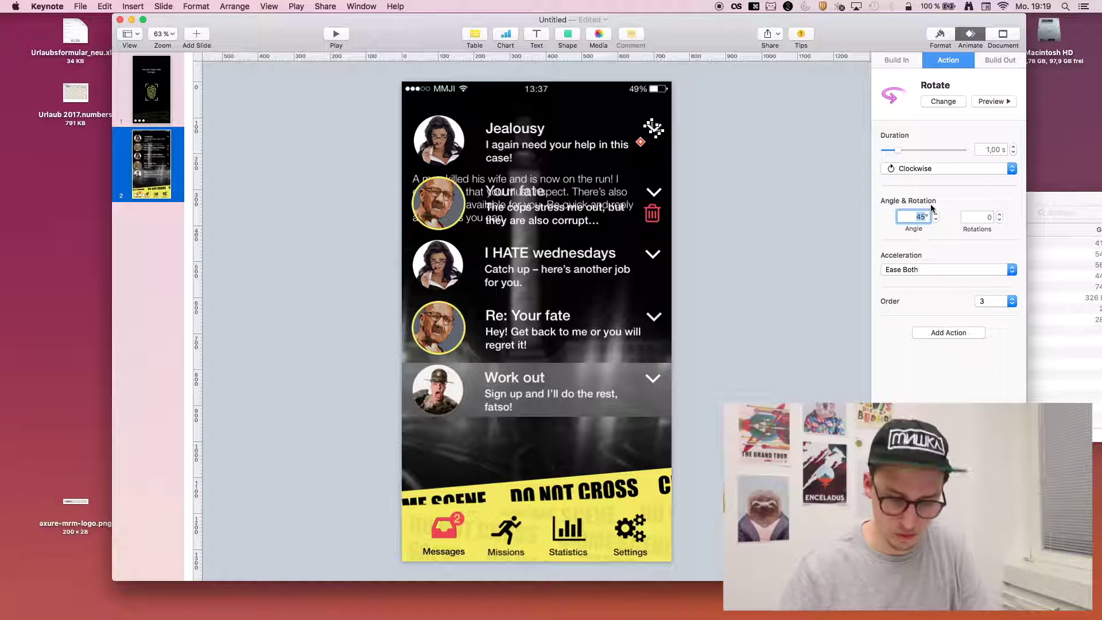
{"action": "type", "text": "180"}
{"action": "key", "text": "Return"}
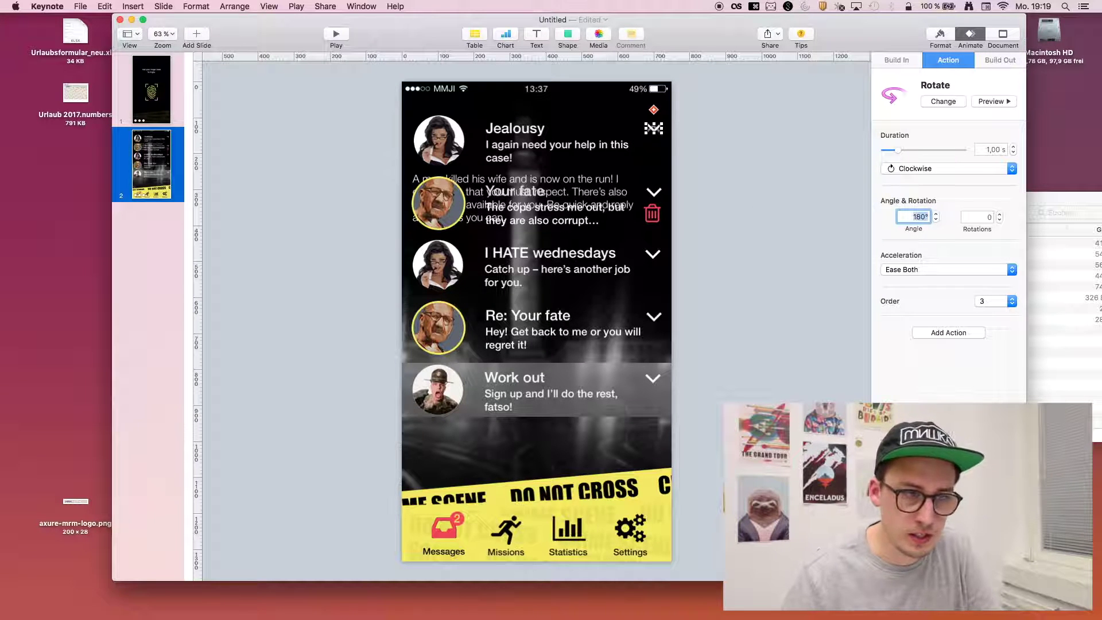
{"action": "key", "text": "Escape"}
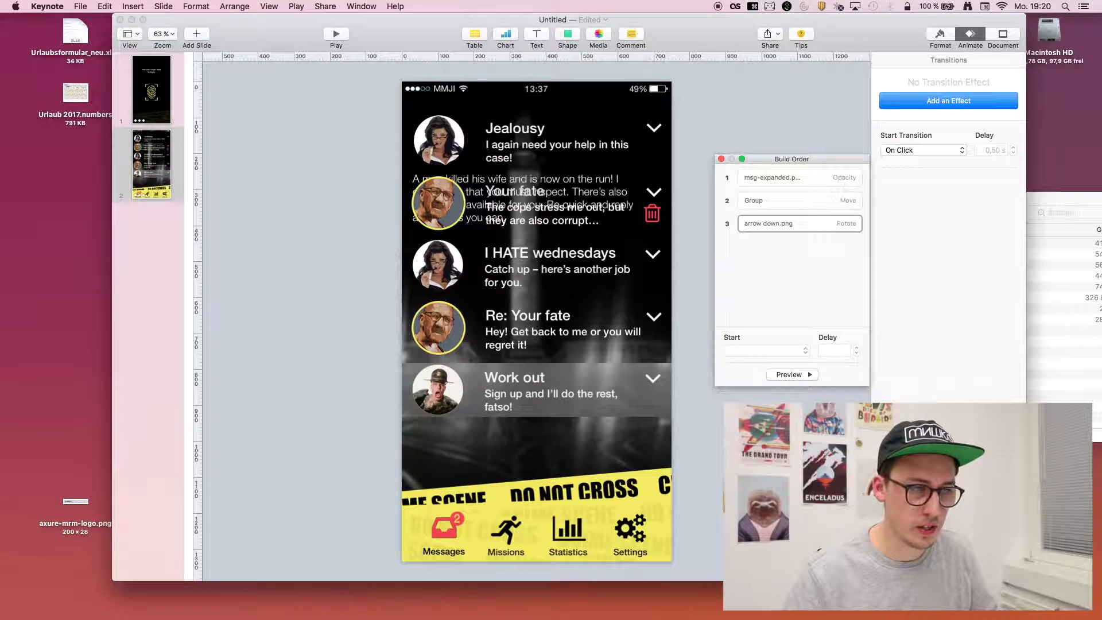
Move the Group Move build to first place in the build order
{"action": "left_click", "coordinate": [151, 164]}
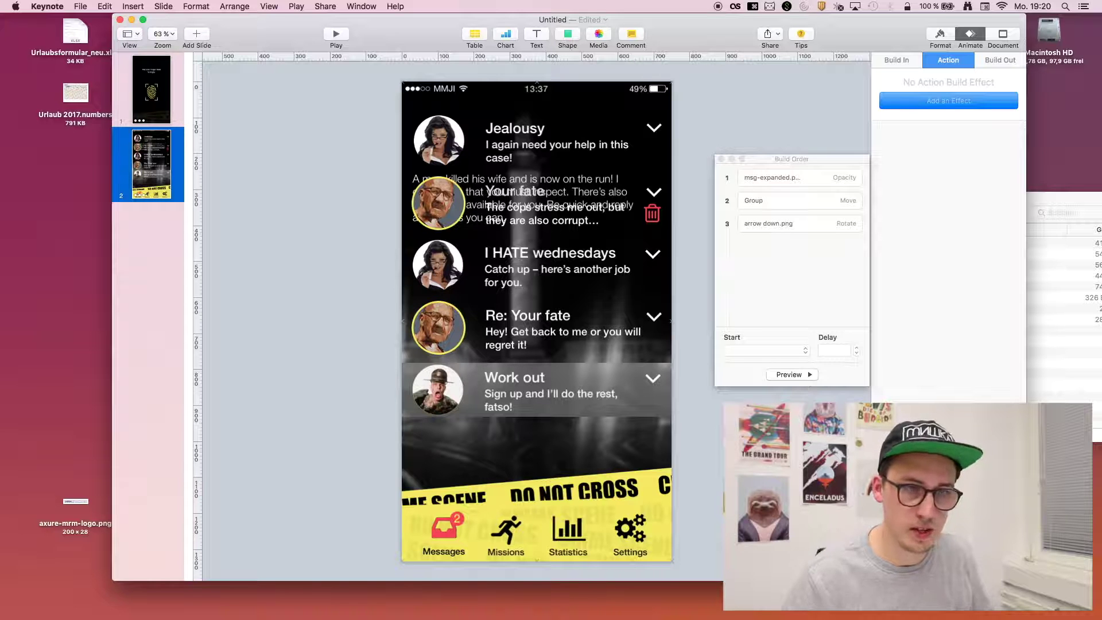
{"action": "left_click_drag", "start_coordinate": [792, 159], "coordinate": [786, 150]}
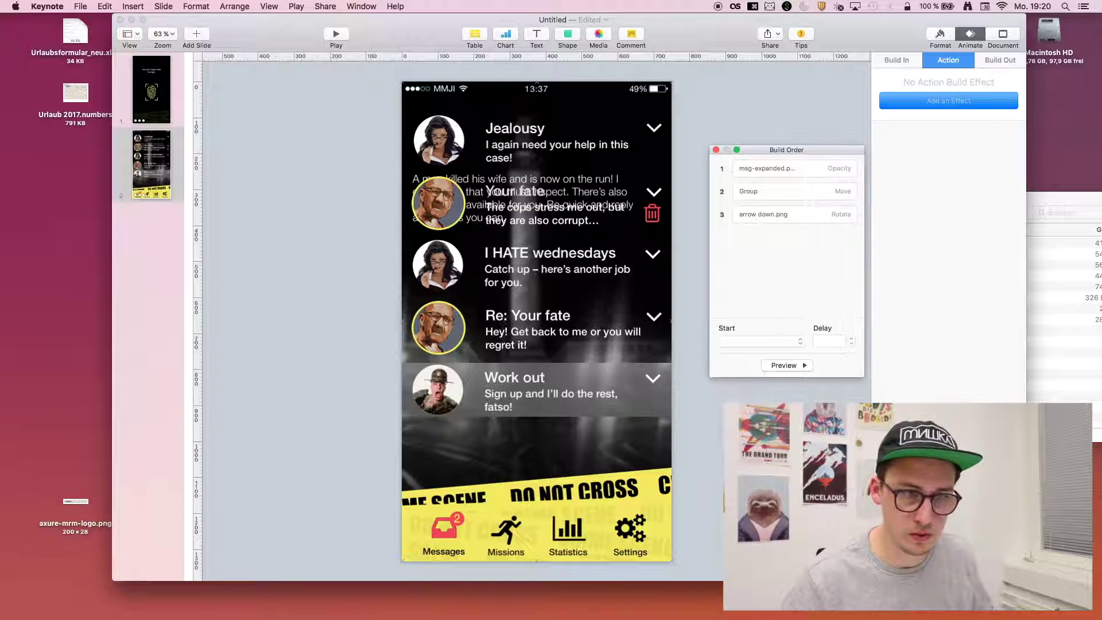
{"action": "left_click", "coordinate": [769, 168]}
{"action": "left_click", "coordinate": [786, 270]}
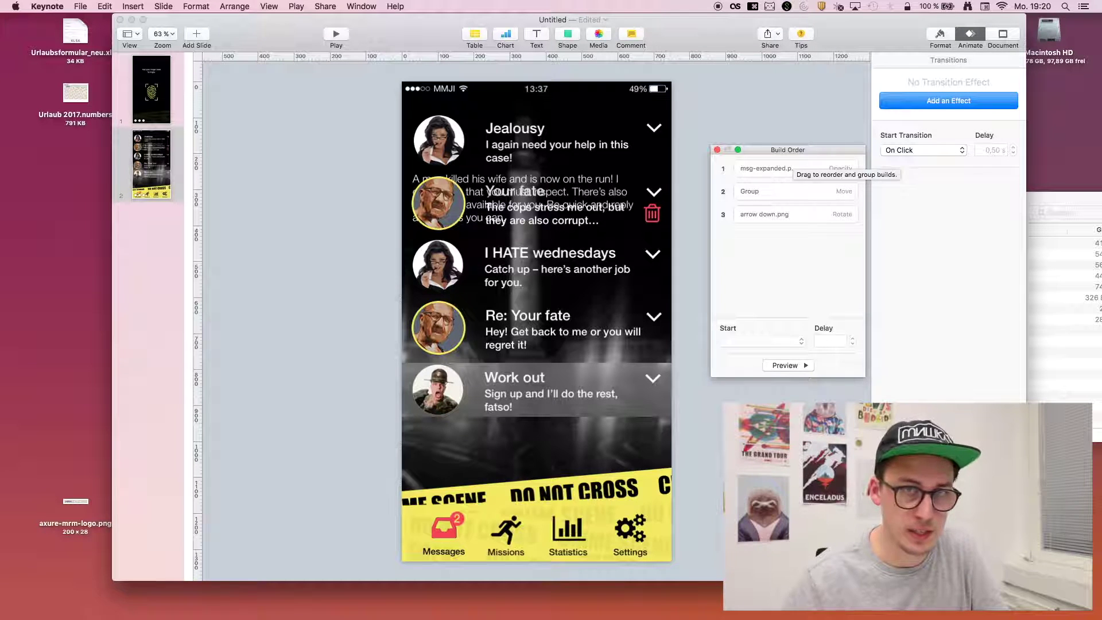
{"action": "left_click_drag", "start_coordinate": [788, 149], "coordinate": [784, 135]}
{"action": "left_click", "coordinate": [781, 155]}
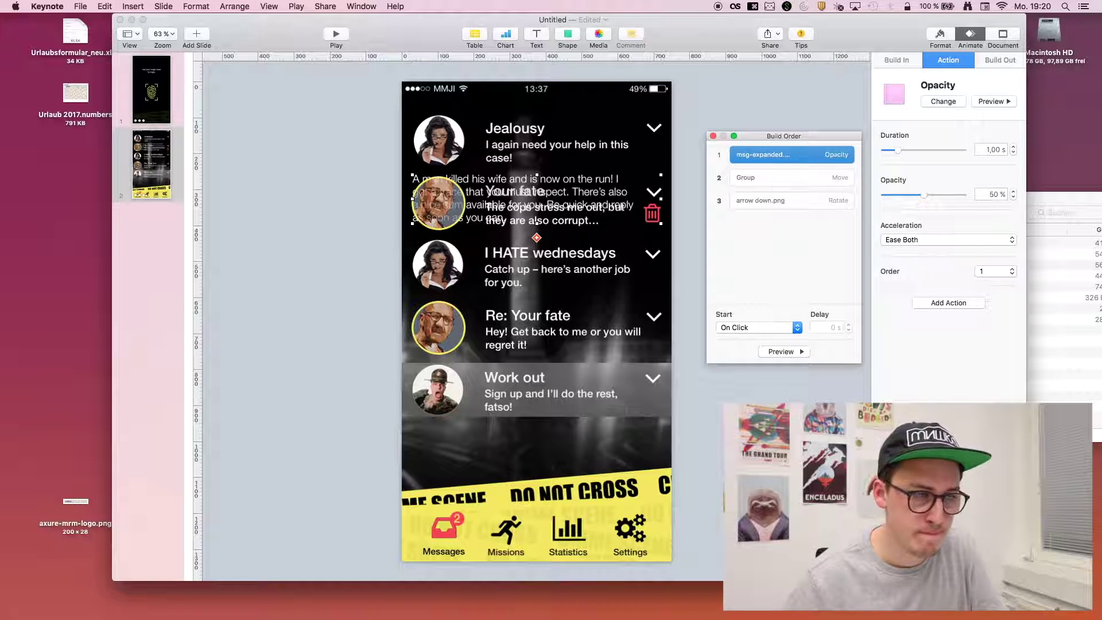
{"action": "left_click", "coordinate": [803, 179]}
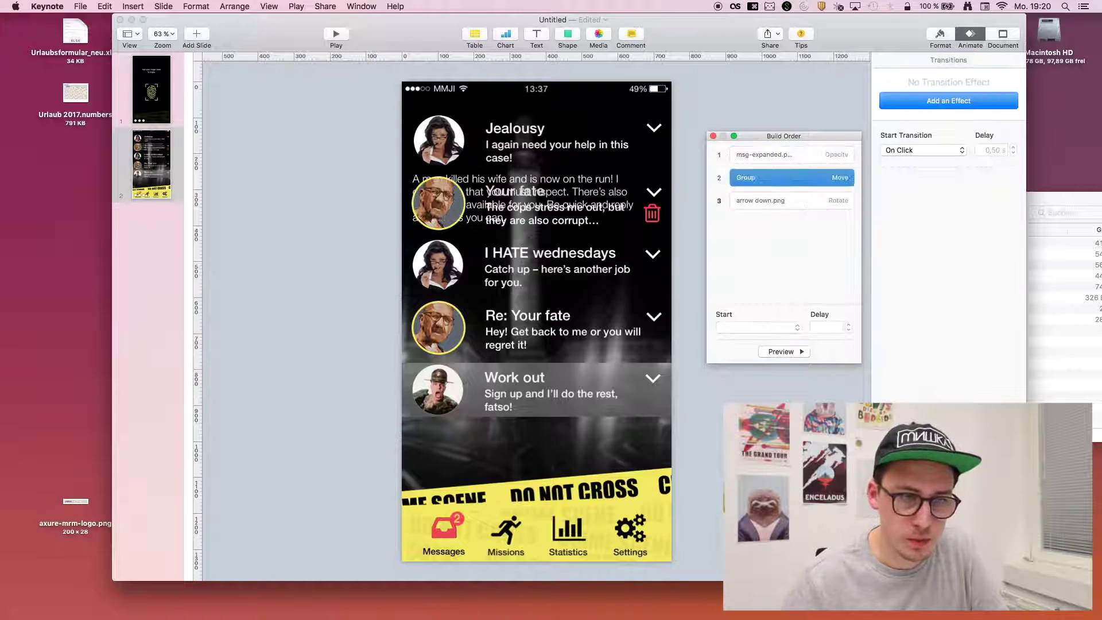
{"action": "left_click_drag", "start_coordinate": [803, 178], "coordinate": [804, 155]}
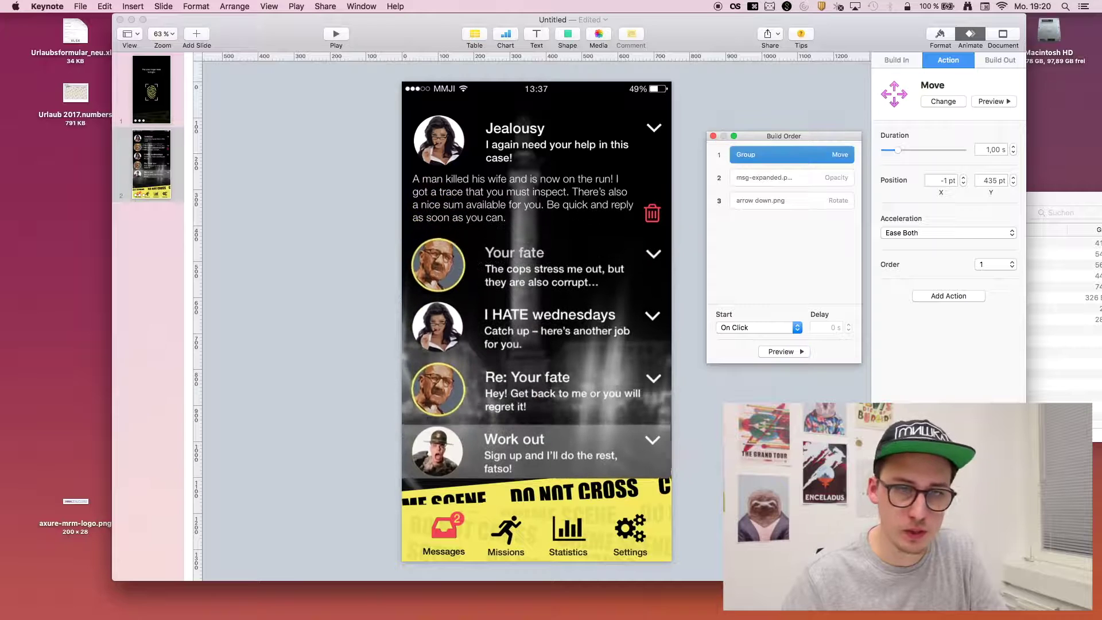
Set the rows' move duration to 0.50 s and preview it
{"action": "left_click", "coordinate": [151, 164]}
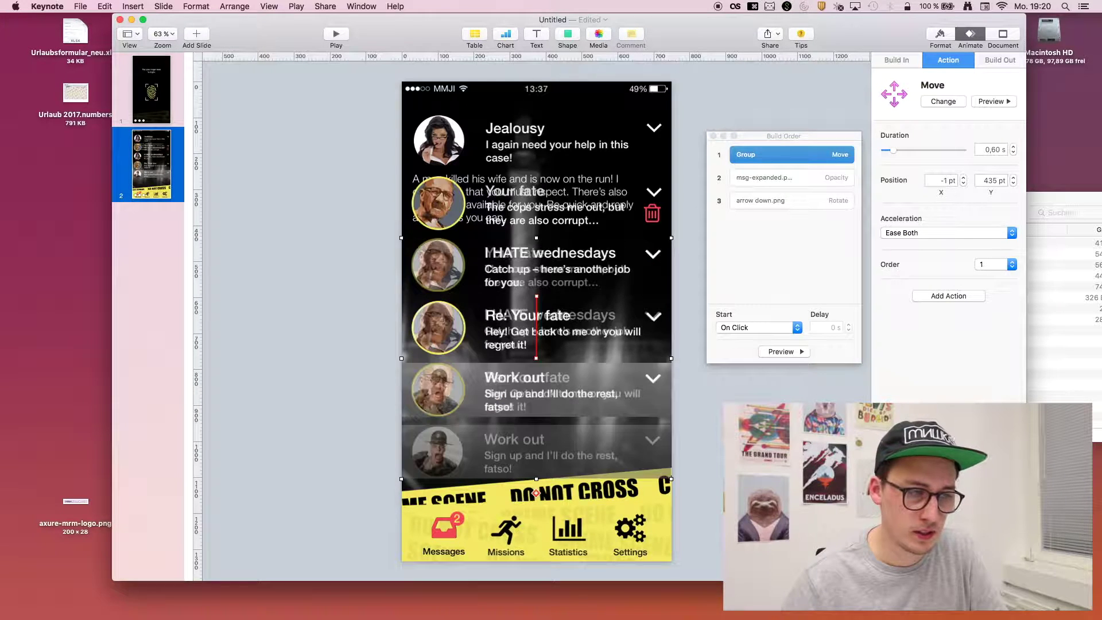
{"action": "left_click", "coordinate": [1013, 152]}
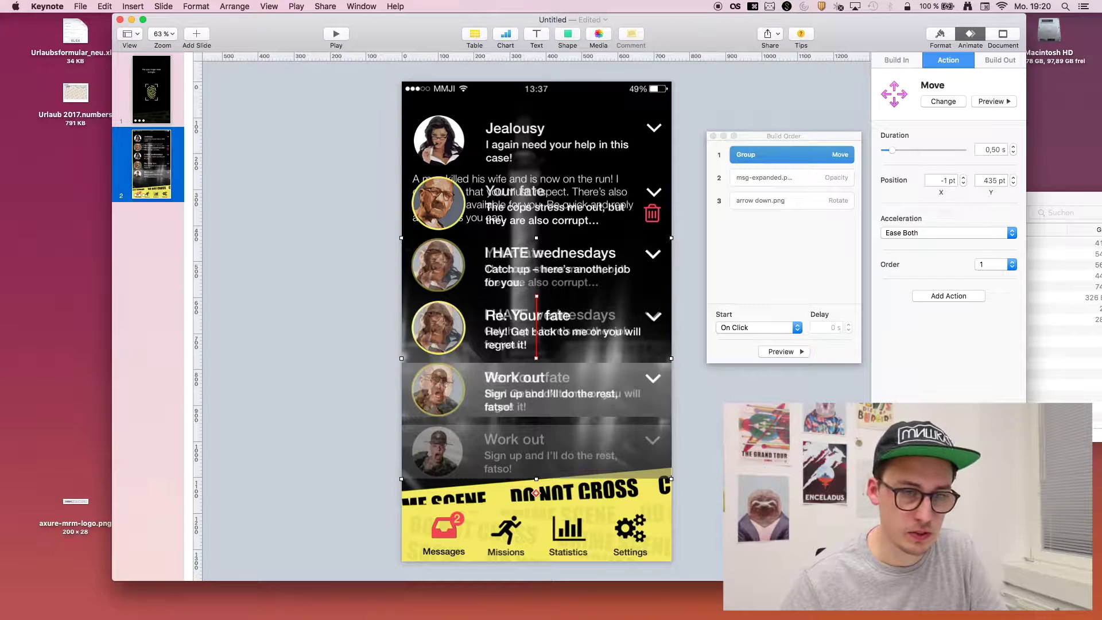
{"action": "left_click", "coordinate": [784, 351]}
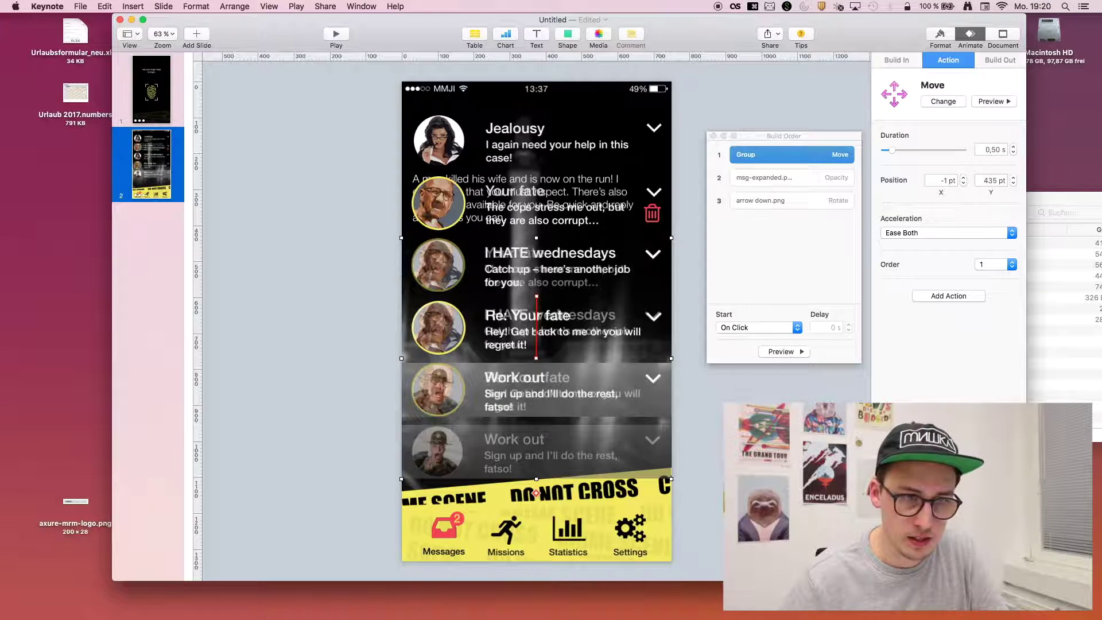
Drag the arrow down.png Rotate build into second place
{"action": "left_click", "coordinate": [792, 200]}
{"action": "left_click_drag", "start_coordinate": [792, 200], "coordinate": [791, 177]}
{"action": "left_click", "coordinate": [763, 327]}
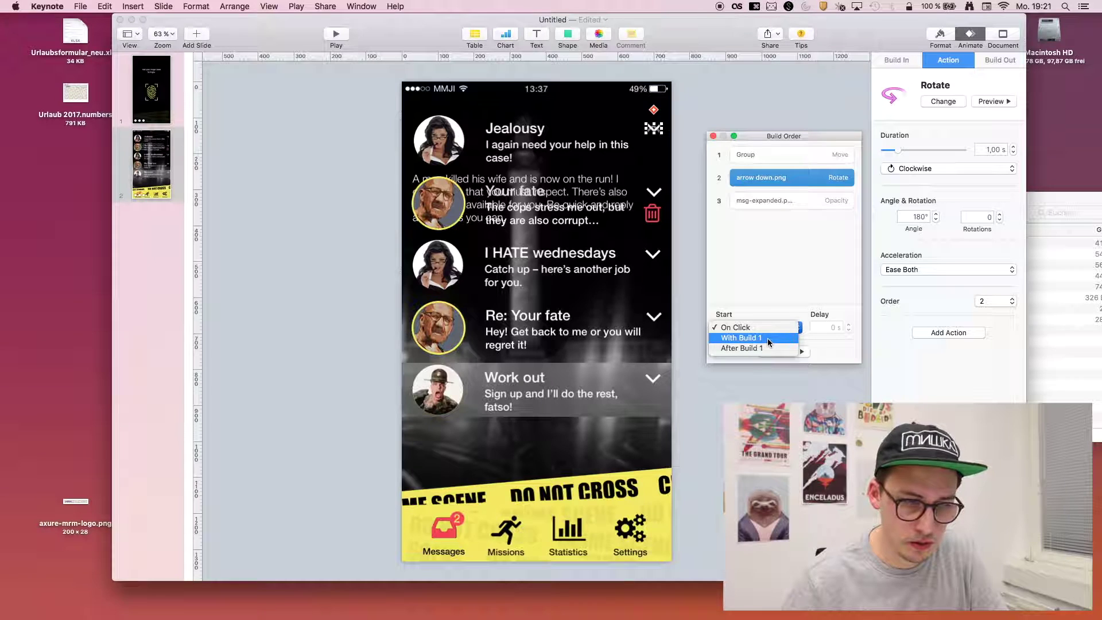
Shorten the arrow rotation to 0.30 s and try different start timings against the move
{"action": "left_click", "coordinate": [766, 338]}
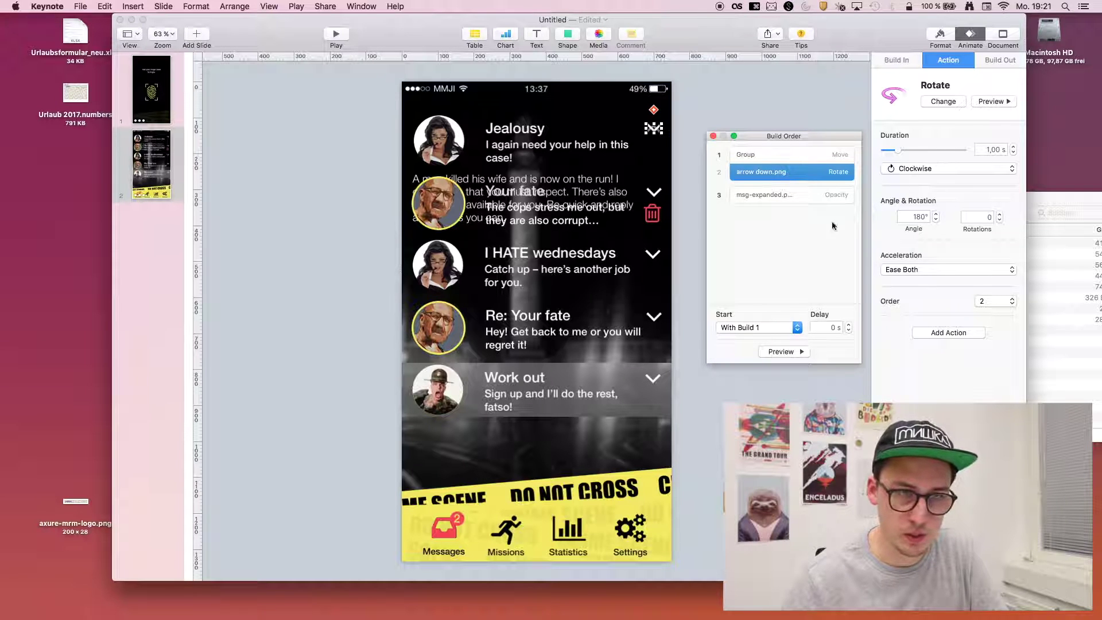
{"action": "left_click", "coordinate": [1013, 152]}
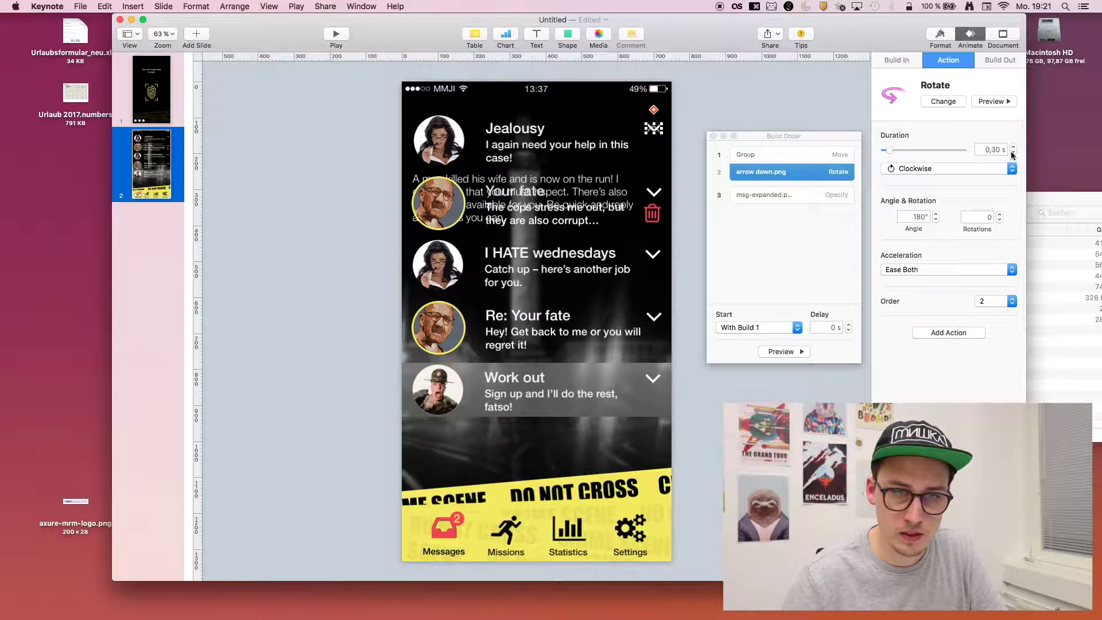
{"action": "left_click", "coordinate": [797, 352]}
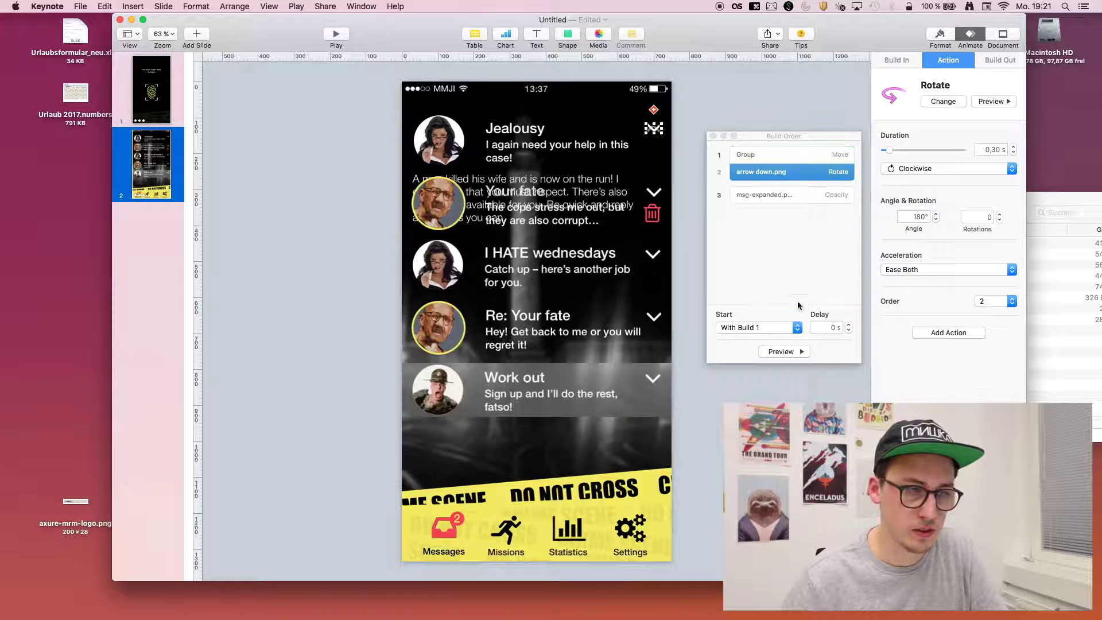
{"action": "left_click", "coordinate": [783, 352]}
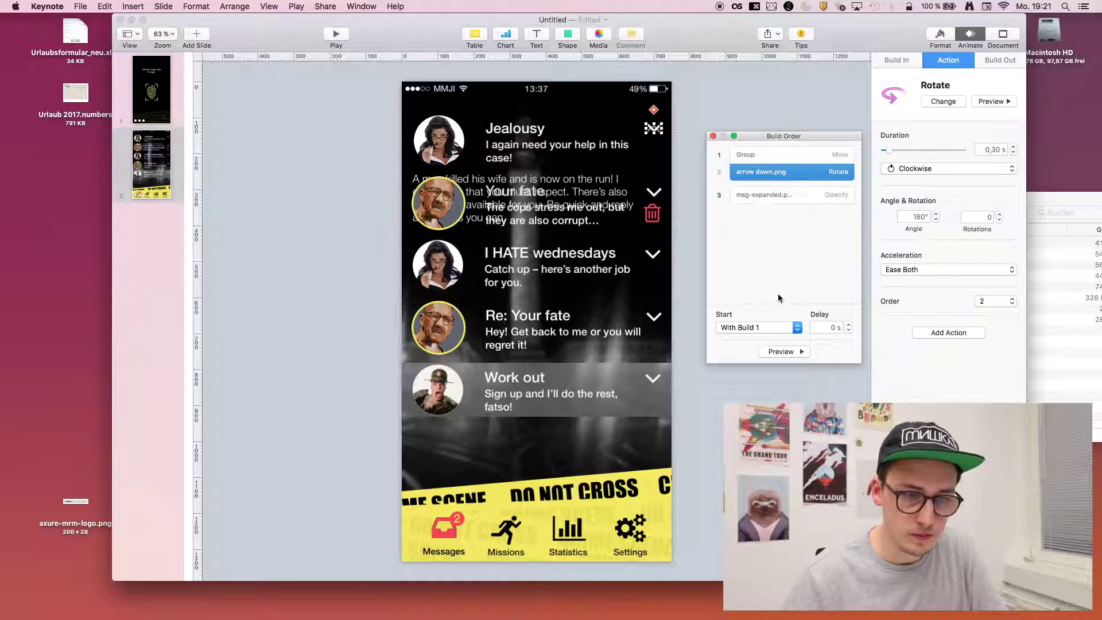
{"action": "left_click", "coordinate": [760, 327]}
{"action": "left_click", "coordinate": [763, 338]}
{"action": "left_click", "coordinate": [786, 351]}
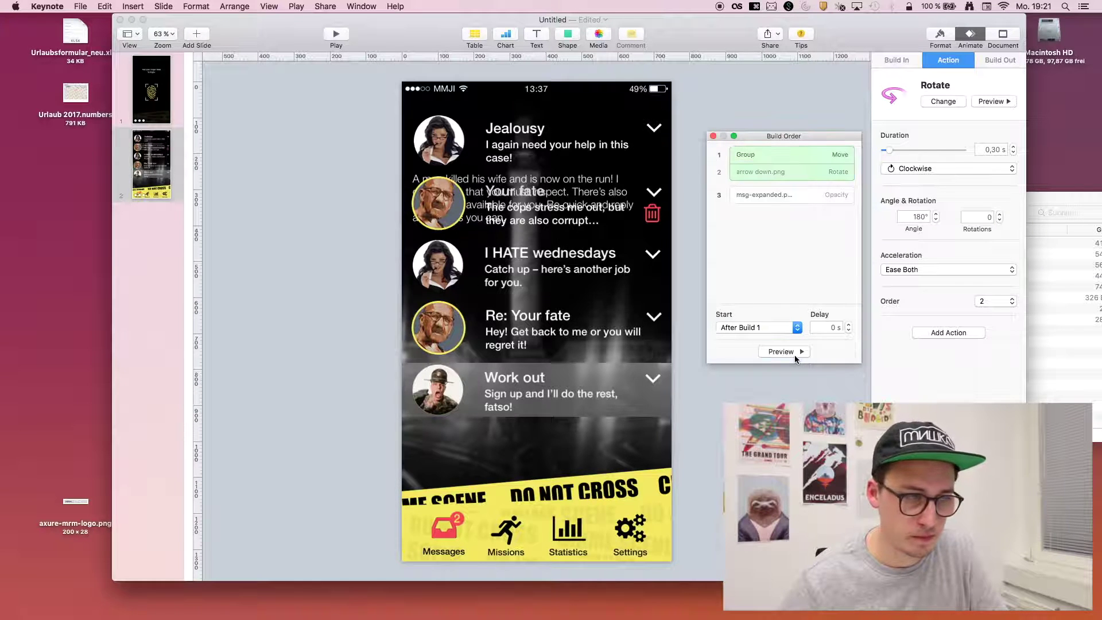
Set the expanded message's own opacity to 0% so it starts hidden
{"action": "left_click", "coordinate": [779, 195]}
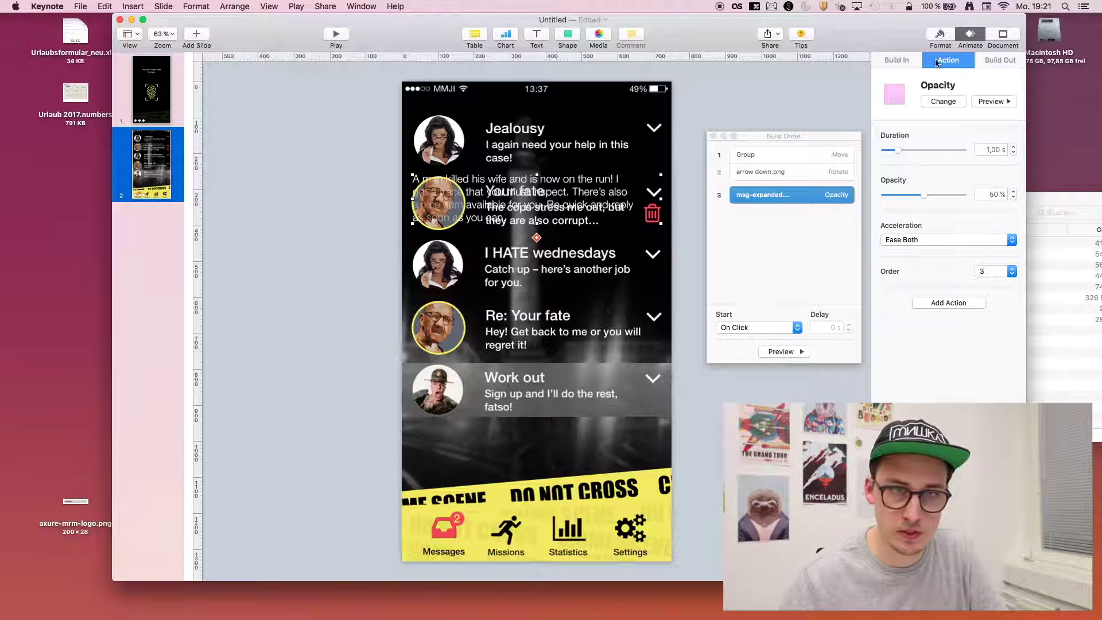
{"action": "left_click", "coordinate": [936, 38]}
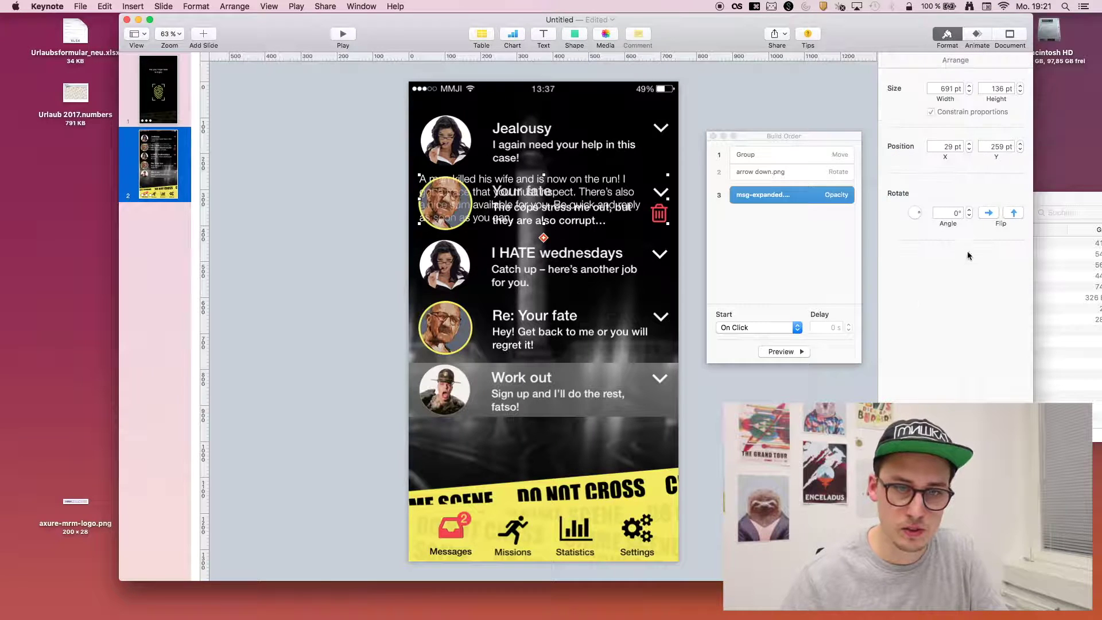
{"action": "left_click", "coordinate": [749, 113]}
{"action": "left_click", "coordinate": [779, 195]}
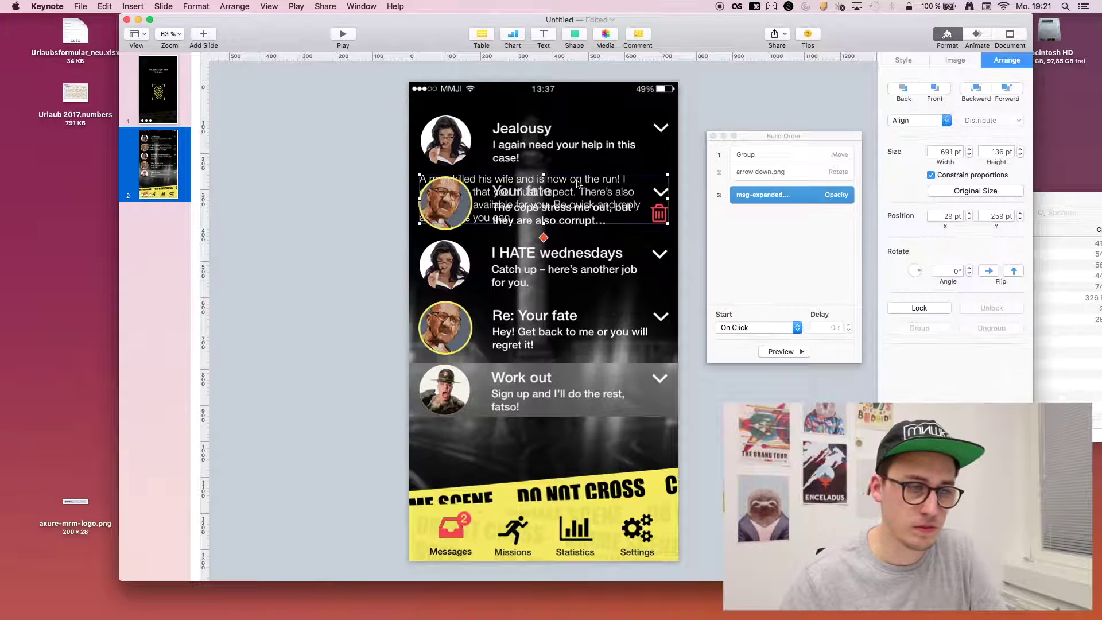
{"action": "left_click", "coordinate": [912, 60]}
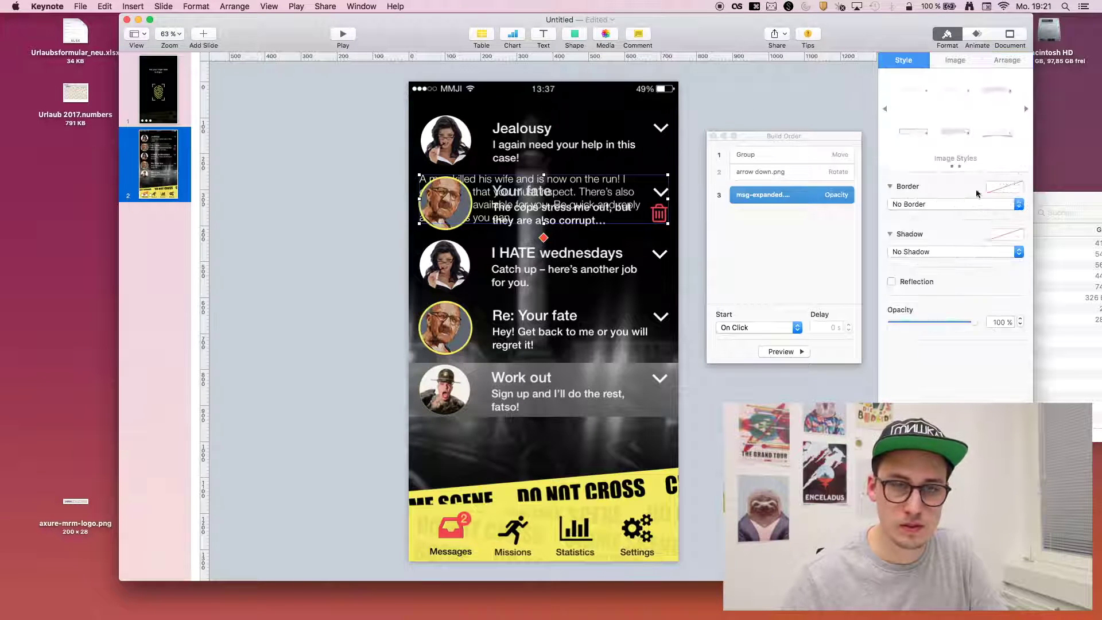
{"action": "left_click_drag", "start_coordinate": [976, 322], "coordinate": [888, 323]}
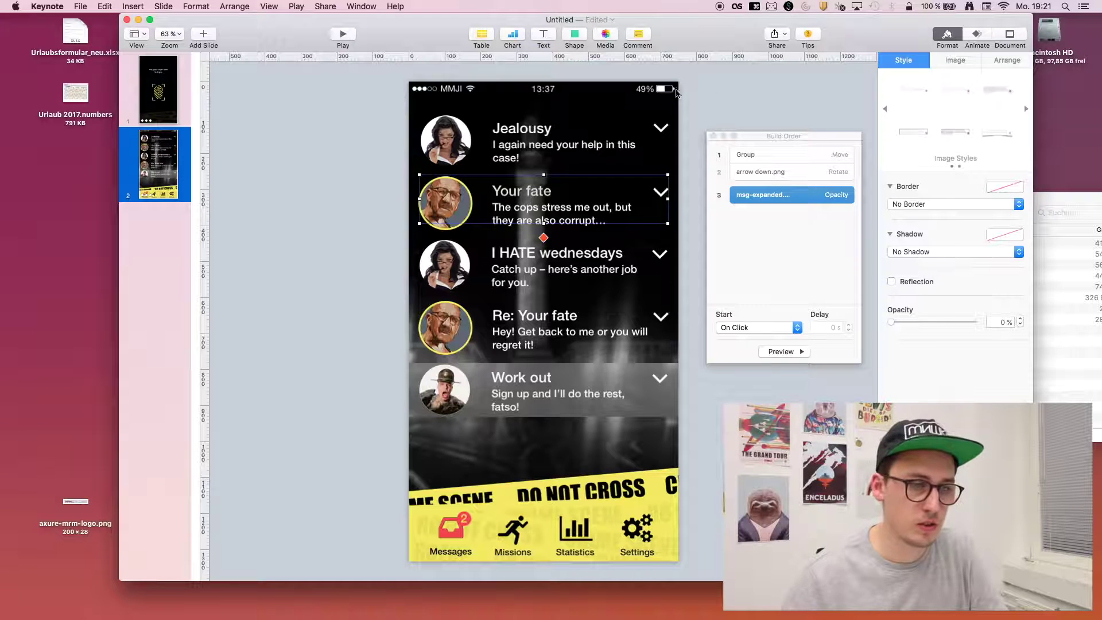
{"action": "left_click", "coordinate": [782, 351]}
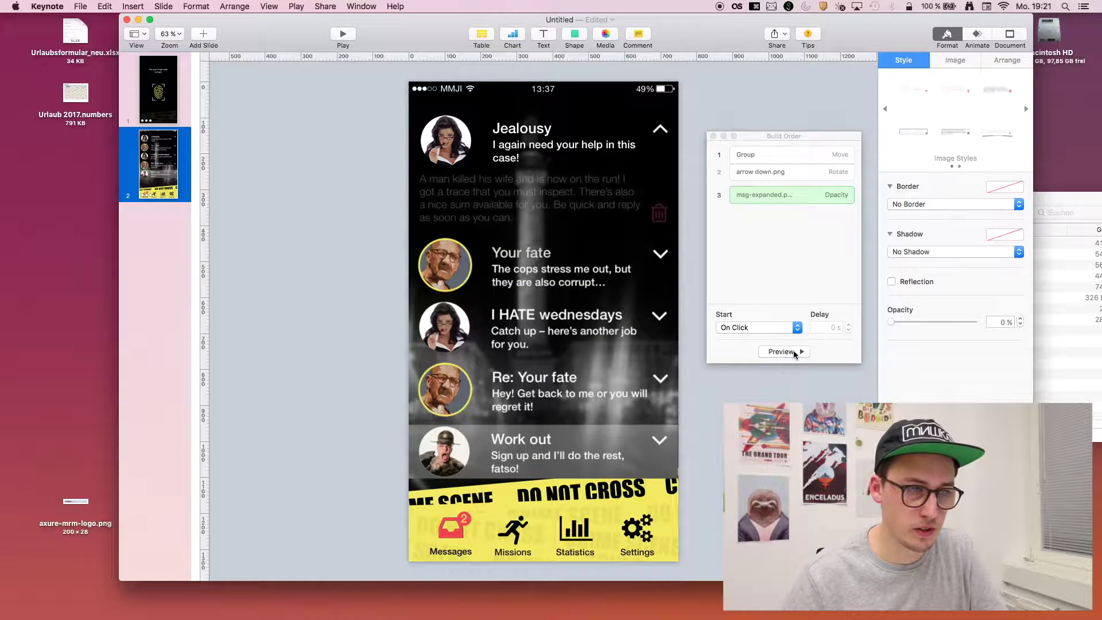
{"action": "left_click", "coordinate": [793, 356]}
{"action": "left_click", "coordinate": [790, 352]}
Make the expanded message fade to 100% over 0.50 s, starting After Build 2
{"action": "left_click", "coordinate": [785, 198]}
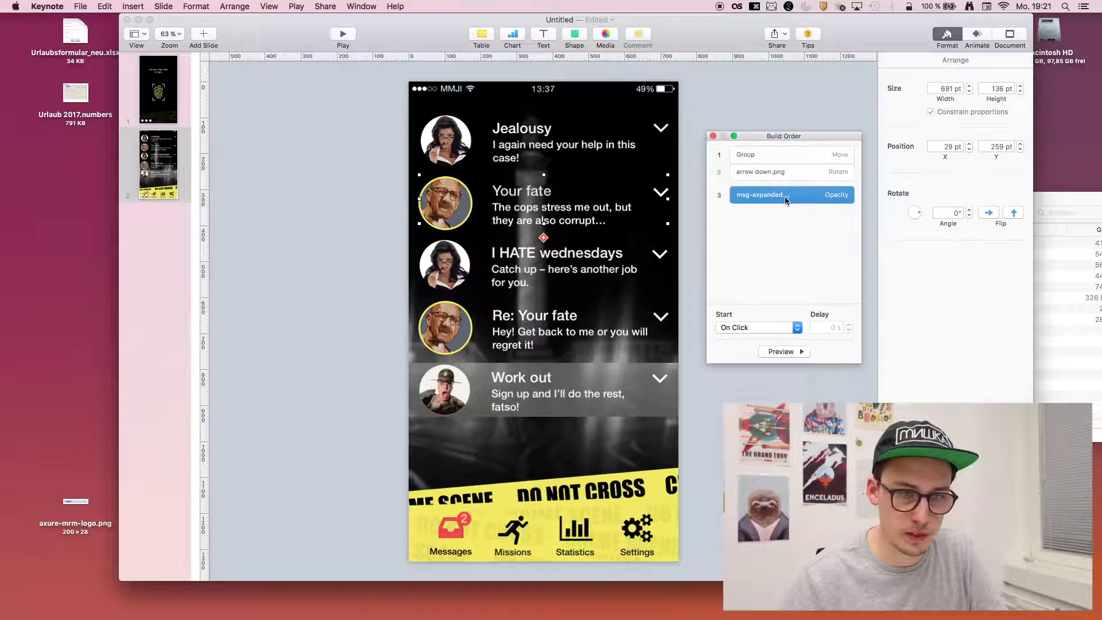
{"action": "left_click", "coordinate": [978, 35]}
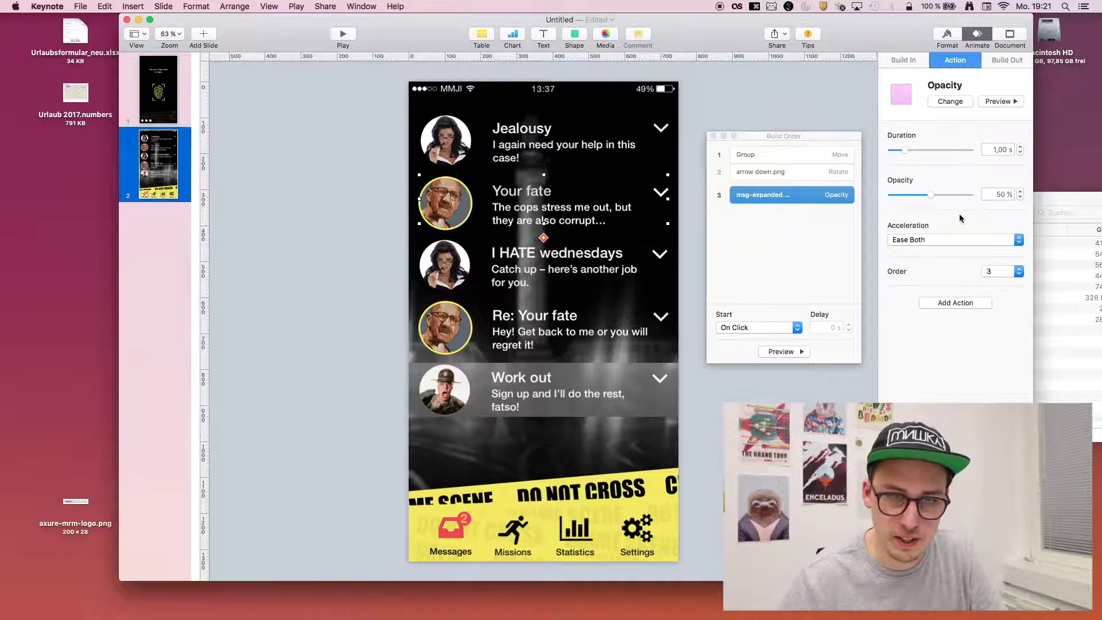
{"action": "left_click_drag", "start_coordinate": [956, 196], "coordinate": [988, 194]}
{"action": "left_click", "coordinate": [786, 351]}
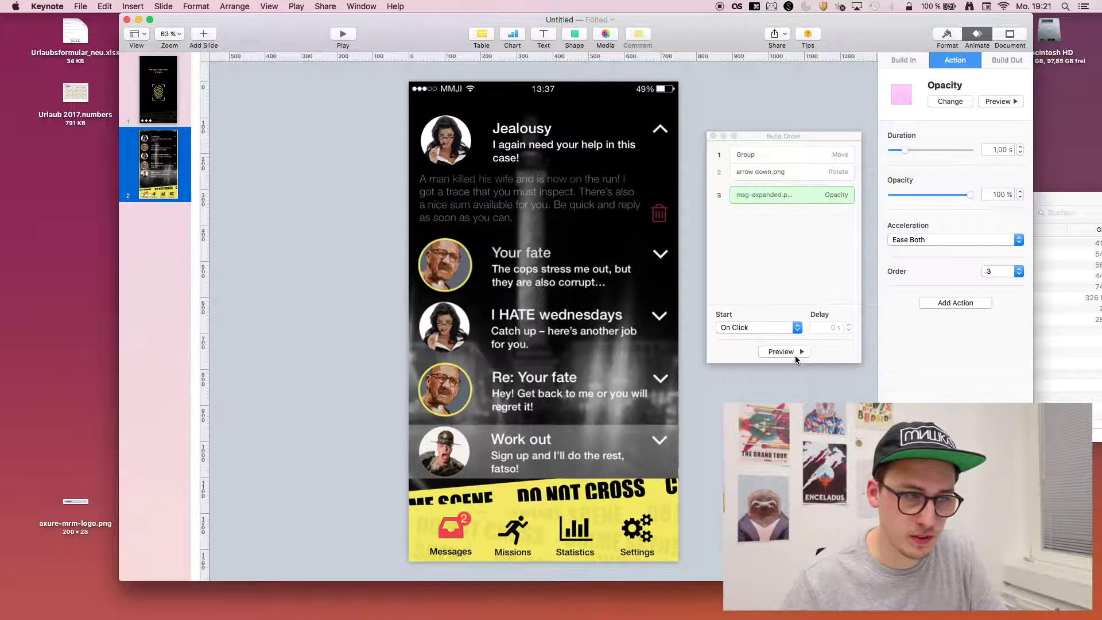
{"action": "left_click", "coordinate": [1020, 152]}
{"action": "left_click", "coordinate": [1020, 152]}
{"action": "left_click", "coordinate": [786, 351]}
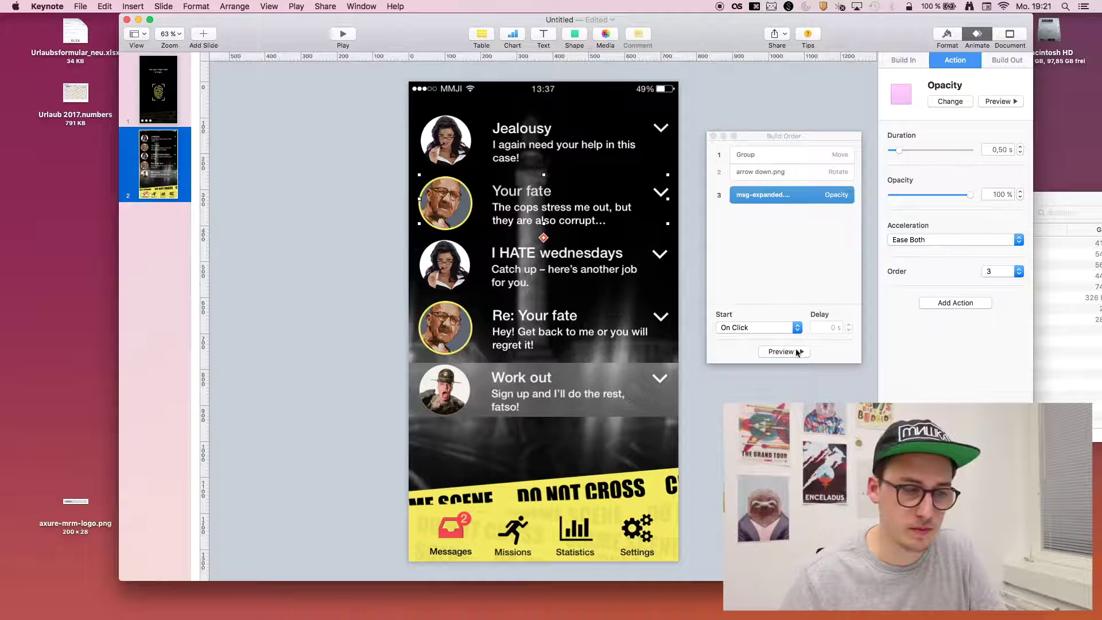
{"action": "left_click", "coordinate": [765, 329]}
{"action": "left_click", "coordinate": [764, 348]}
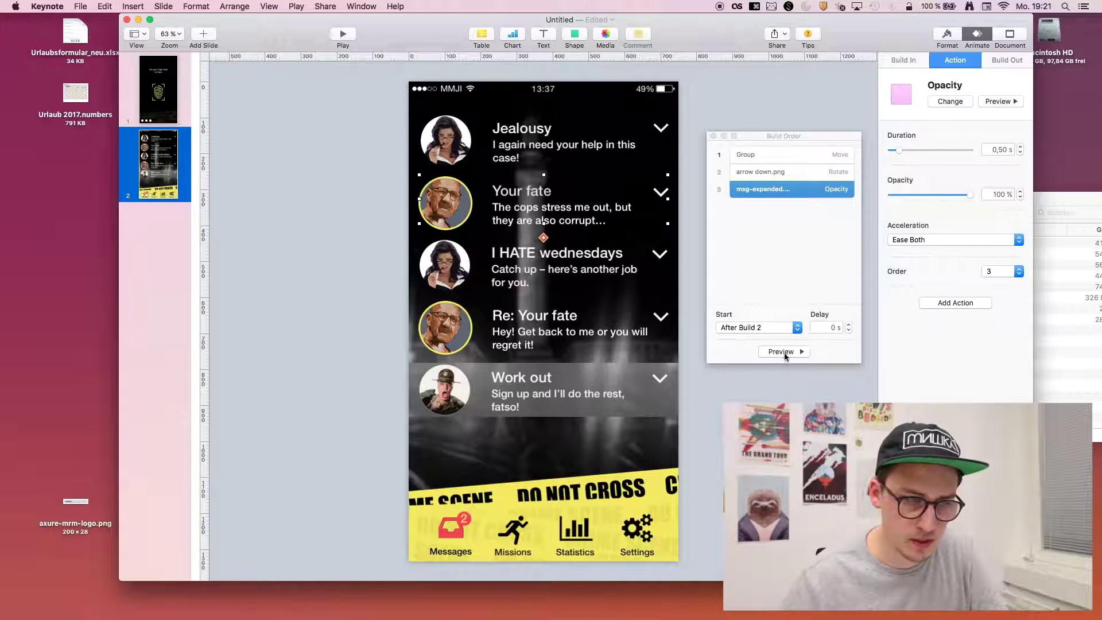
{"action": "left_click", "coordinate": [787, 352]}
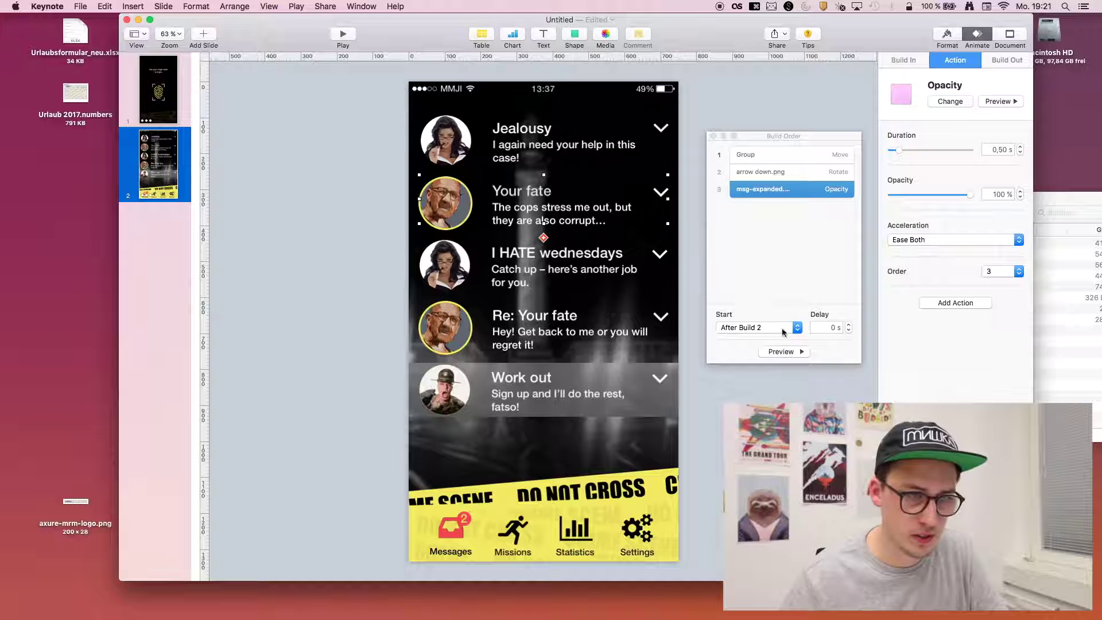
Set the arrow Rotate to start With Build 1 and preview the sequence
{"action": "left_click", "coordinate": [792, 171]}
{"action": "left_click", "coordinate": [761, 328]}
{"action": "left_click", "coordinate": [766, 341]}
{"action": "left_click", "coordinate": [776, 352]}
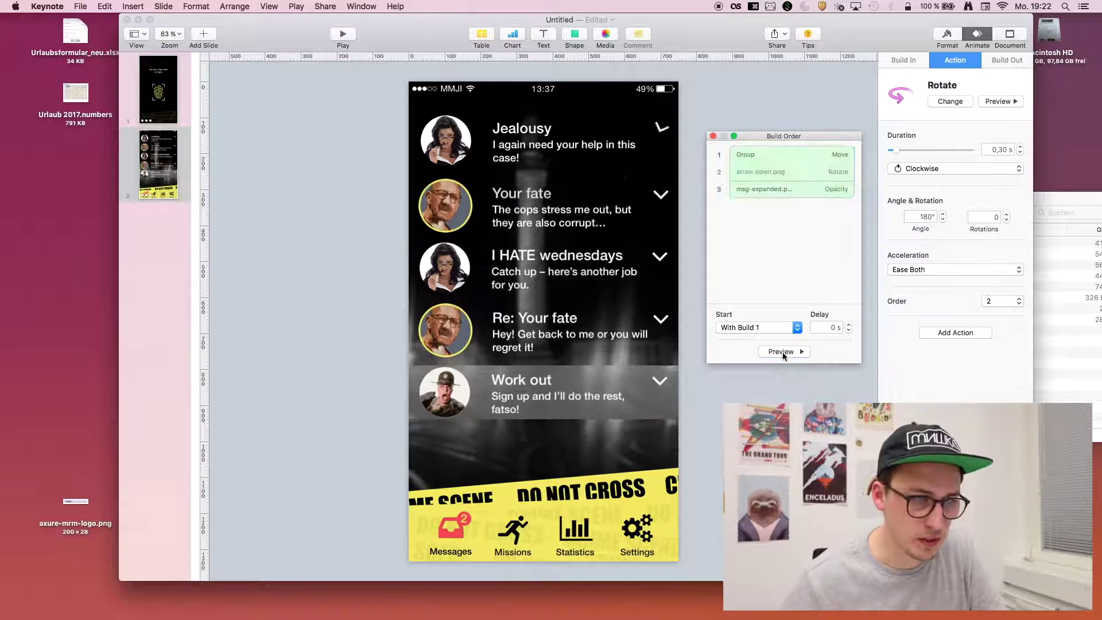
Shorten the msg-expanded.png fade to 0.20 s, previewing each change
{"action": "left_click", "coordinate": [778, 194]}
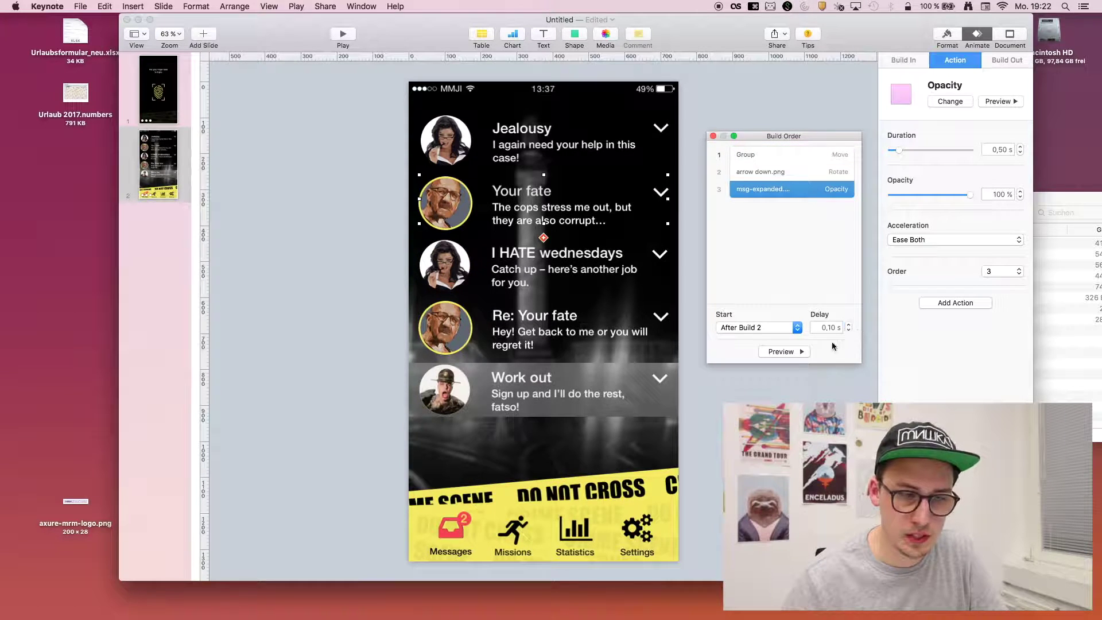
{"action": "left_click", "coordinate": [789, 351]}
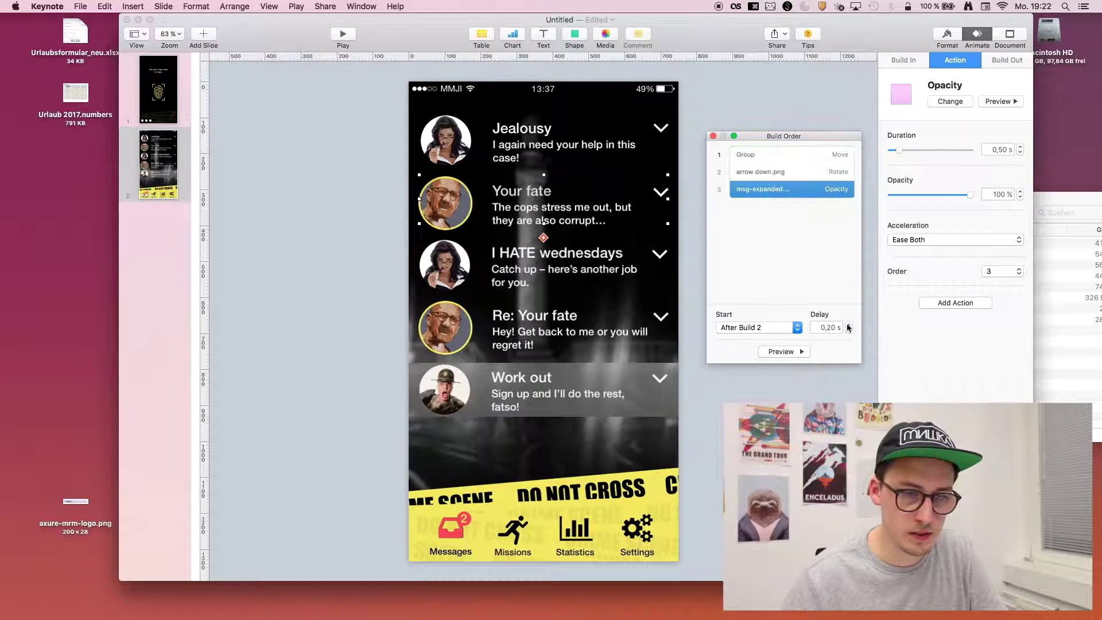
{"action": "left_click", "coordinate": [1020, 152]}
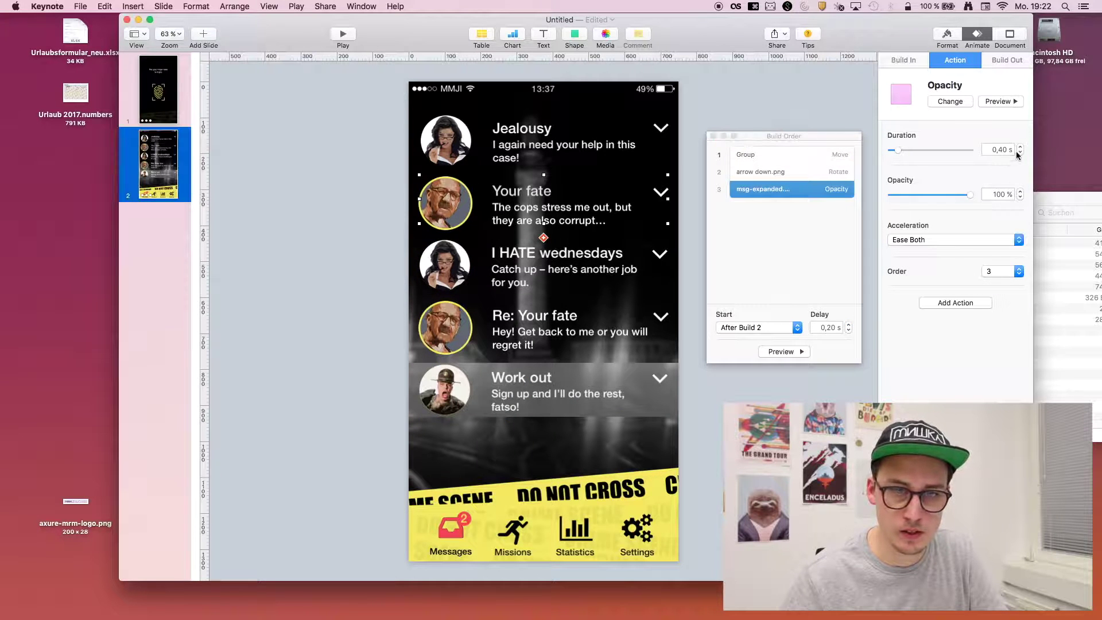
{"action": "left_click", "coordinate": [1019, 152]}
{"action": "left_click", "coordinate": [792, 352]}
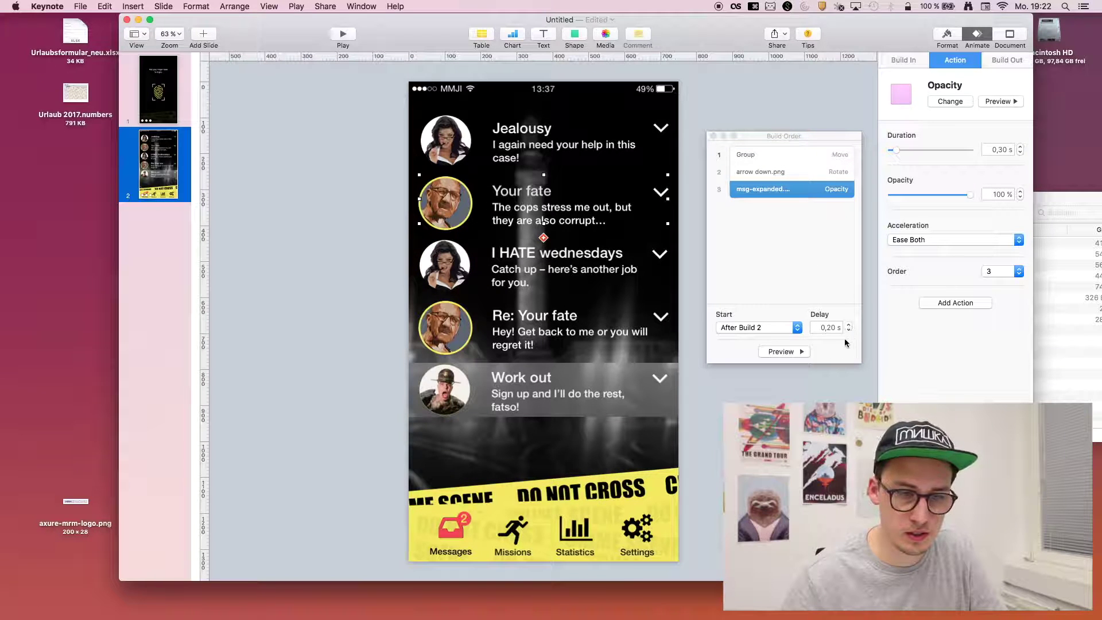
{"action": "left_click", "coordinate": [791, 351]}
{"action": "left_click", "coordinate": [790, 352]}
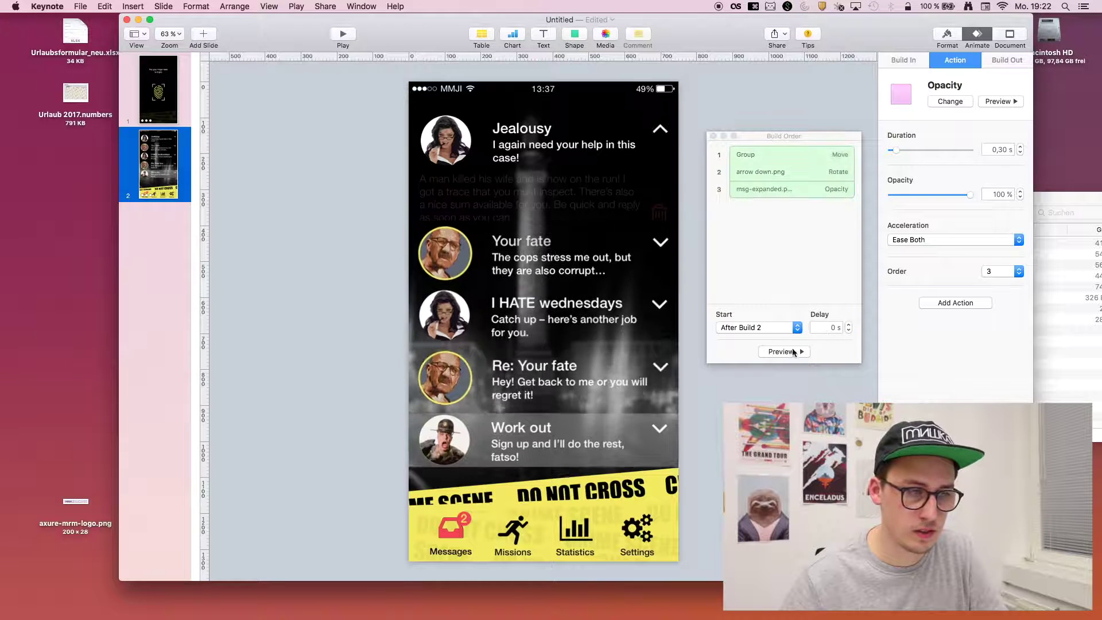
{"action": "left_click", "coordinate": [1020, 152]}
{"action": "left_click", "coordinate": [793, 351]}
{"action": "left_click", "coordinate": [791, 353]}
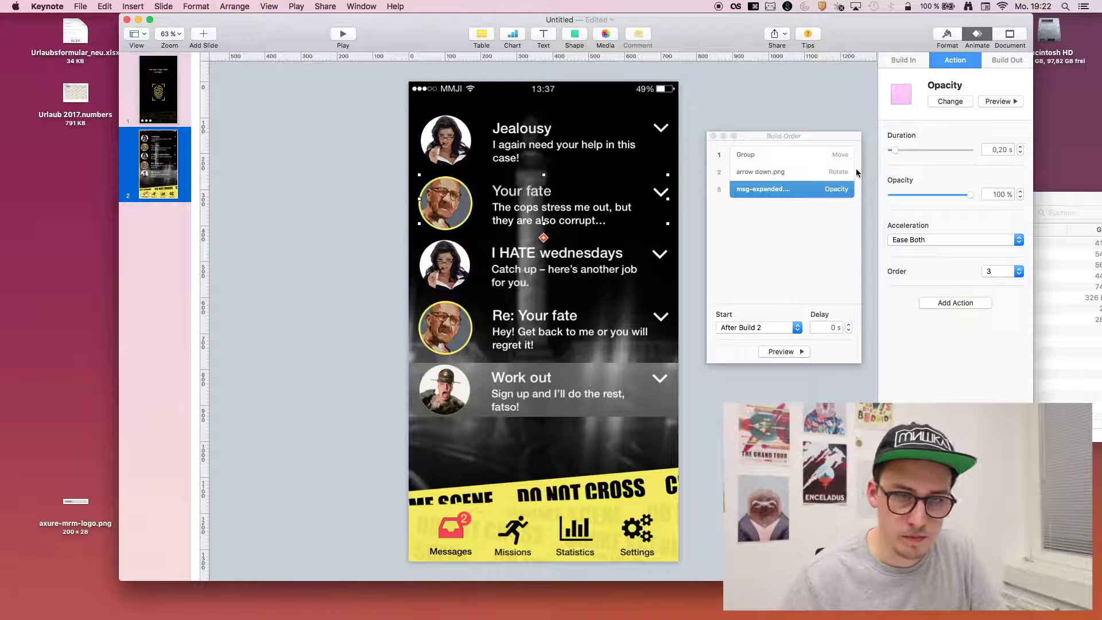
Shorten the message list's move build to 0.40 s and preview the full sequence
{"action": "left_click", "coordinate": [803, 171]}
{"action": "left_click", "coordinate": [791, 154]}
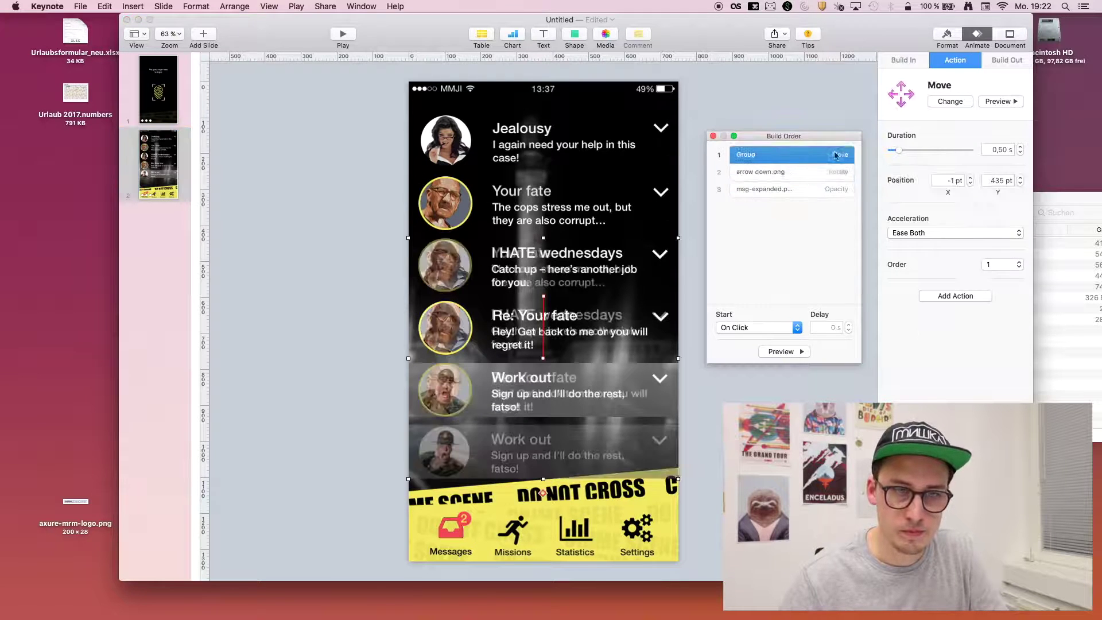
{"action": "left_click", "coordinate": [1020, 153]}
{"action": "left_click", "coordinate": [794, 352]}
{"action": "left_click", "coordinate": [777, 188]}
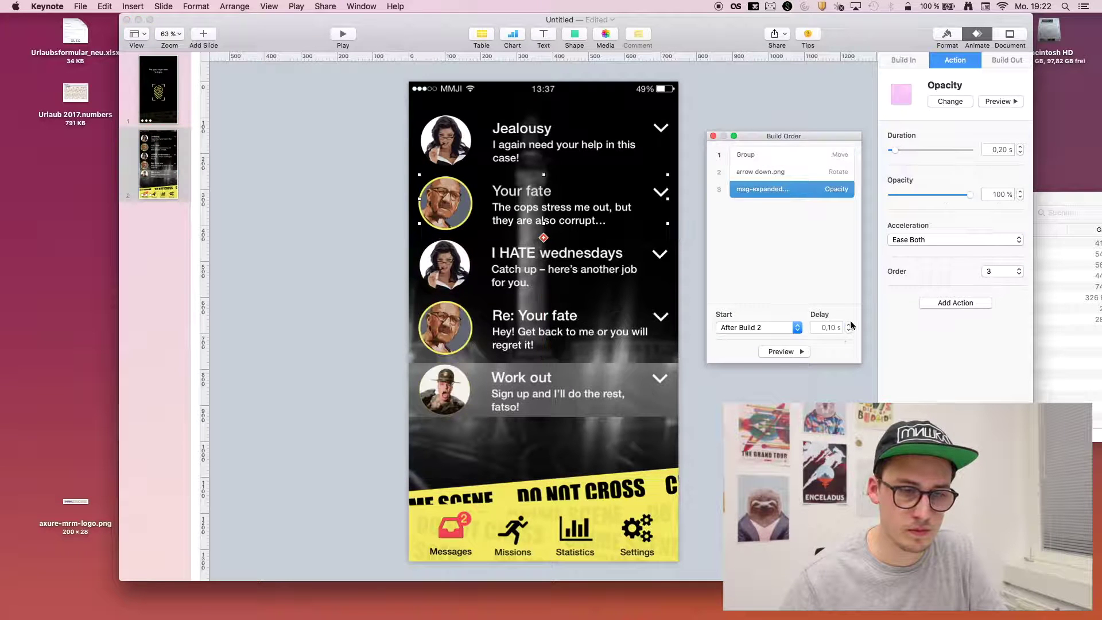
{"action": "left_click", "coordinate": [793, 353]}
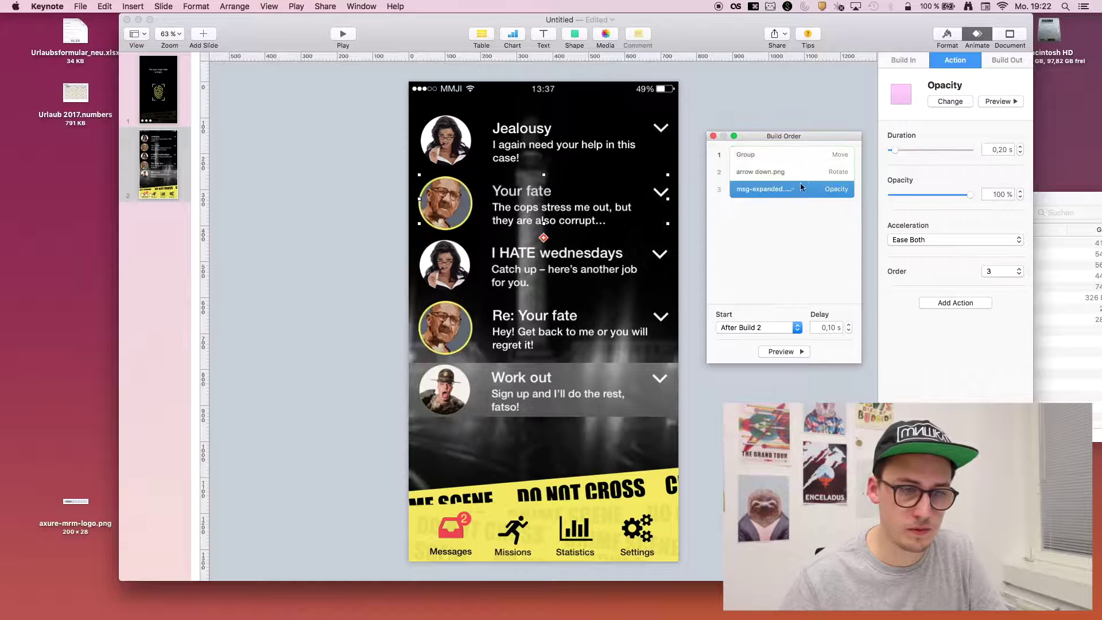
{"action": "left_click", "coordinate": [809, 172]}
{"action": "key", "text": "Up"}
{"action": "key", "text": "Down"}
{"action": "key", "text": "Down"}
{"action": "left_click", "coordinate": [793, 352]}
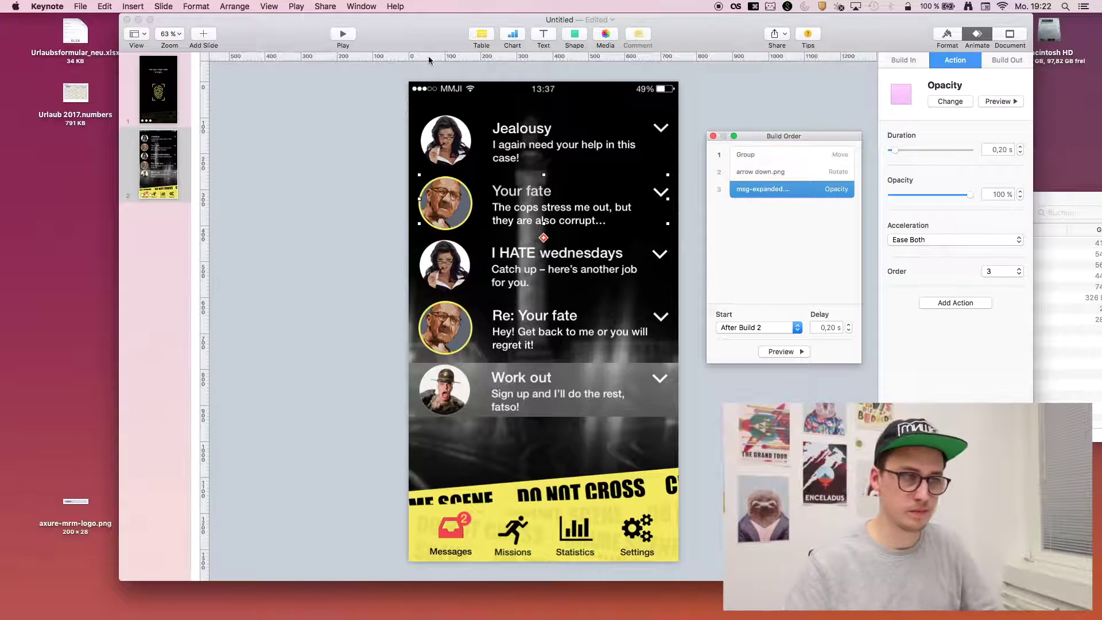
Play the slideshow from the messages slide to check the animation, then exit
{"action": "left_click", "coordinate": [158, 164]}
{"action": "key", "text": "alt+super+p"}
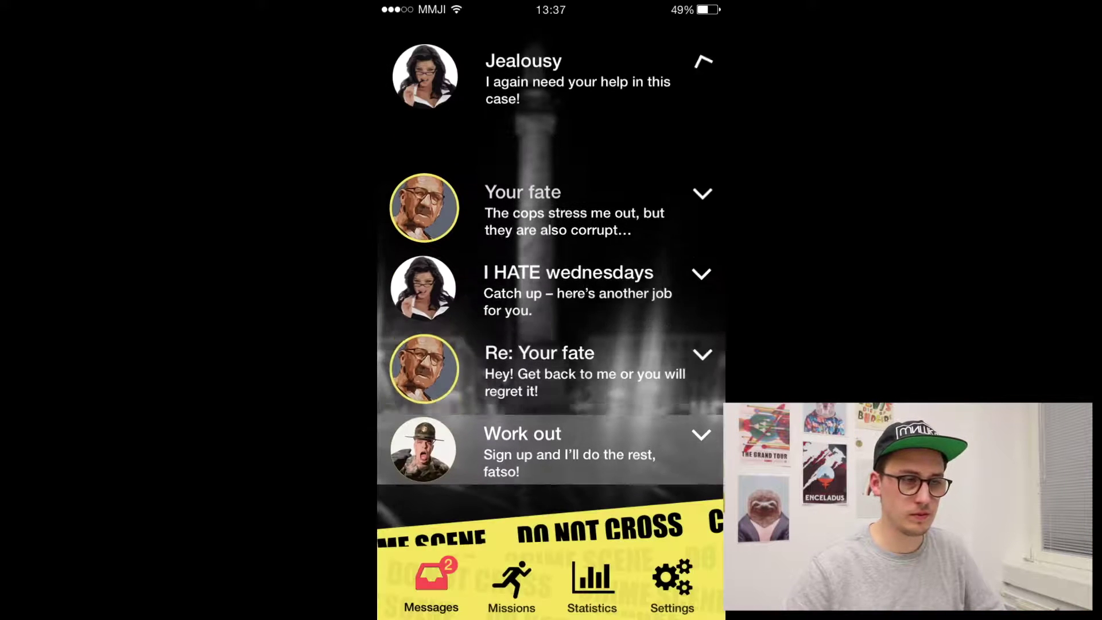
{"action": "key", "text": "Escape"}
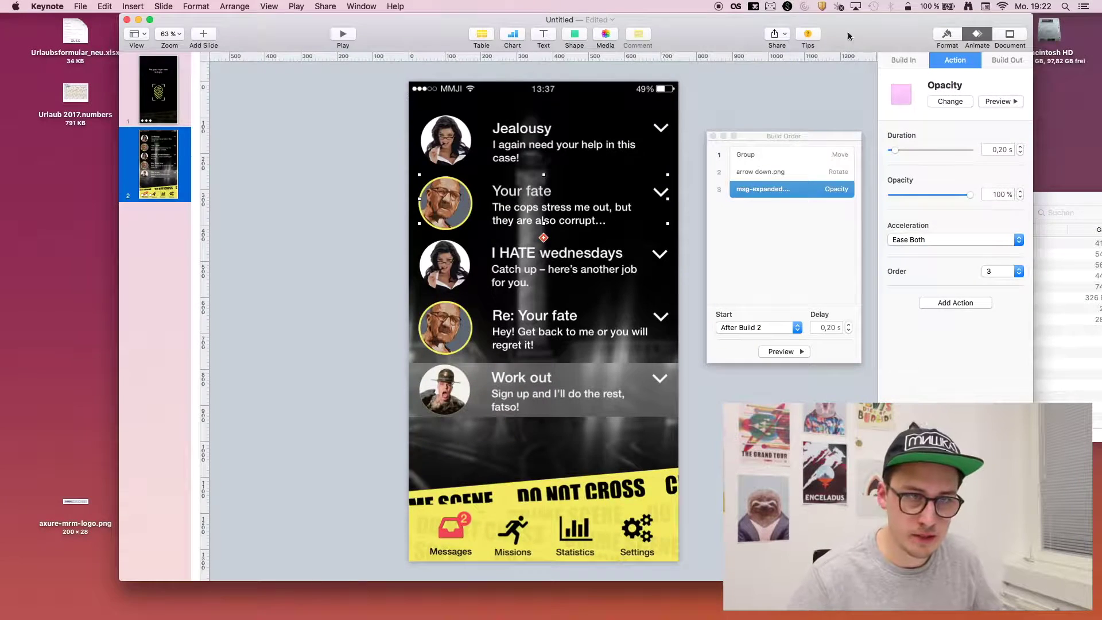
Duplicate the messages slide as slide 3 and delete its five message rows
{"action": "left_click_drag", "start_coordinate": [322, 19], "coordinate": [230, 20]}
{"action": "left_click", "coordinate": [49, 166]}
{"action": "key", "text": "super+d"}
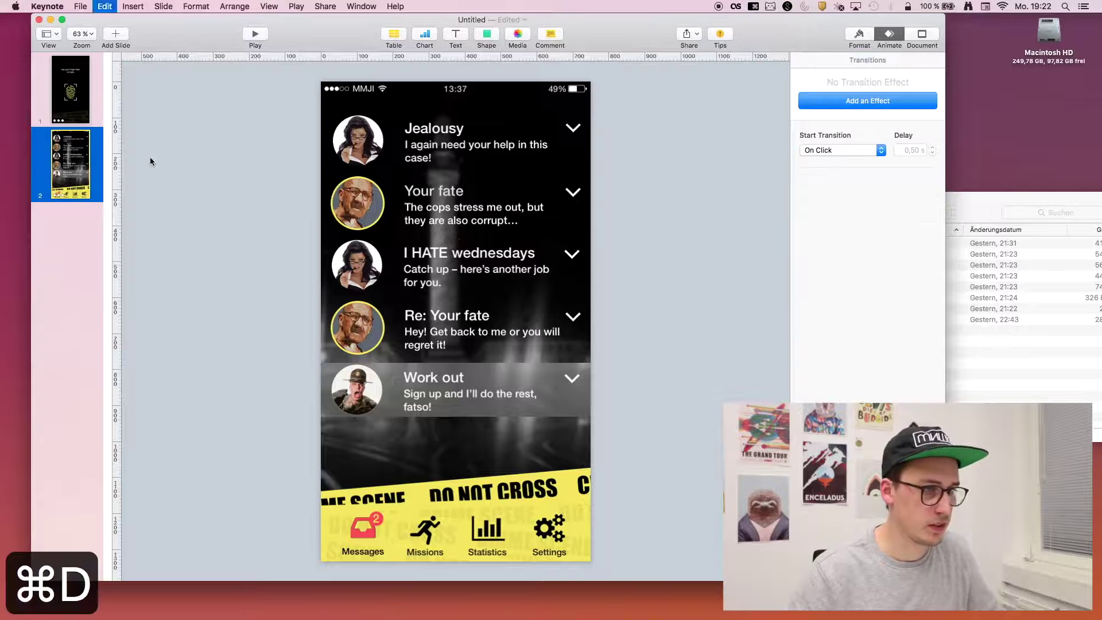
{"action": "left_click_drag", "start_coordinate": [683, 112], "coordinate": [361, 454]}
{"action": "key", "text": "BackSpace"}
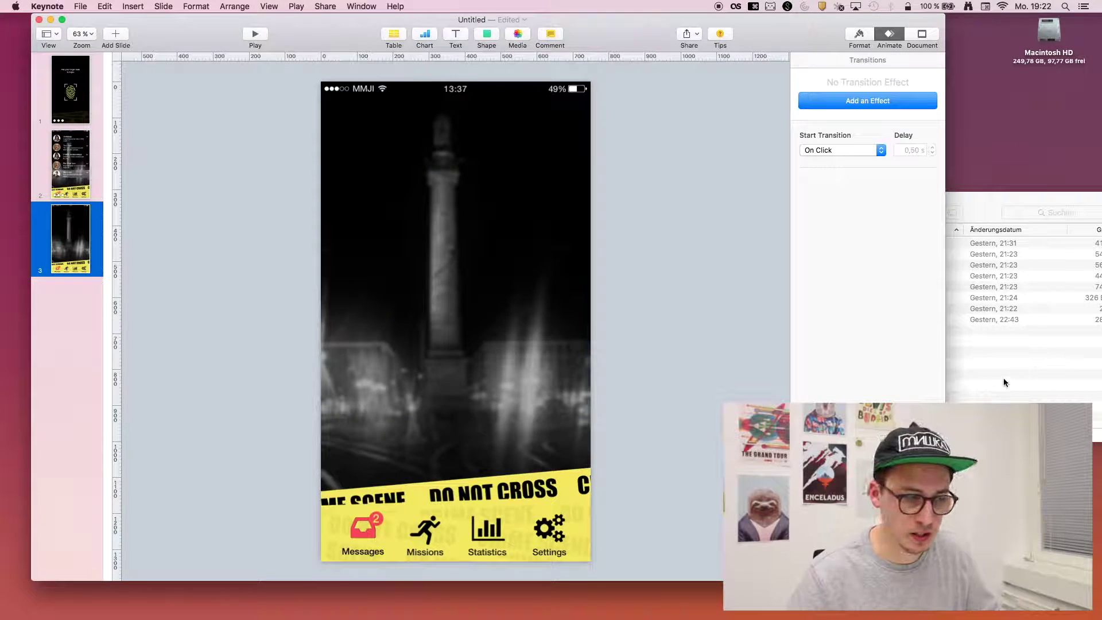
{"action": "left_click", "coordinate": [370, 539]}
{"action": "key", "text": "Escape"}
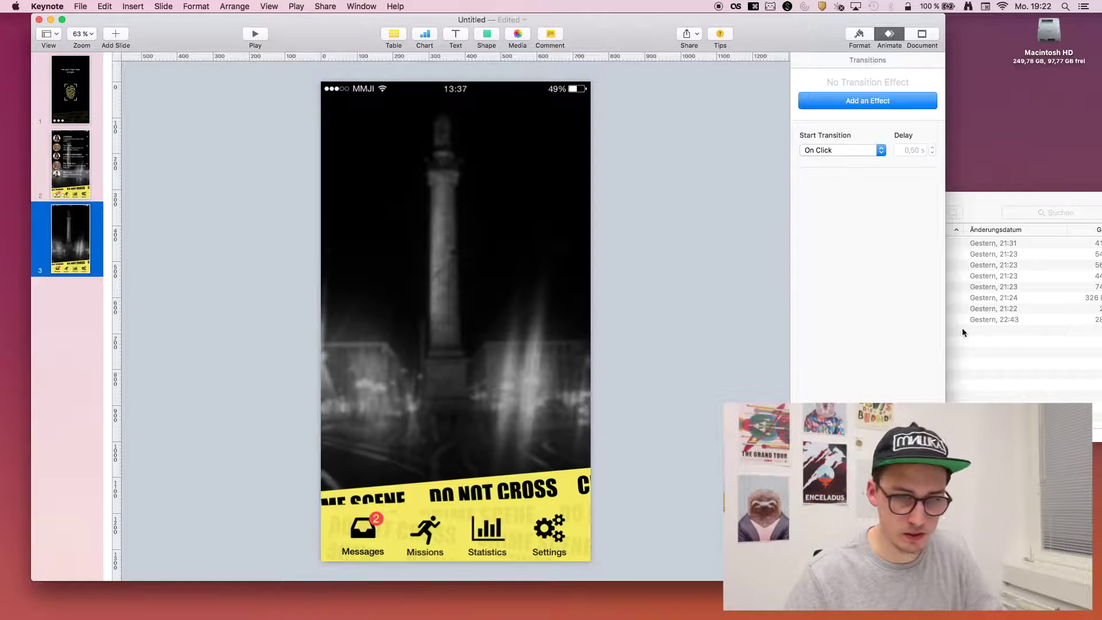
From Finder's 3-missions folder, drop the red missions active.png icon and the missions card image onto the slide
{"action": "left_click", "coordinate": [1027, 324]}
{"action": "key", "text": "super+Up"}
{"action": "key", "text": "Down"}
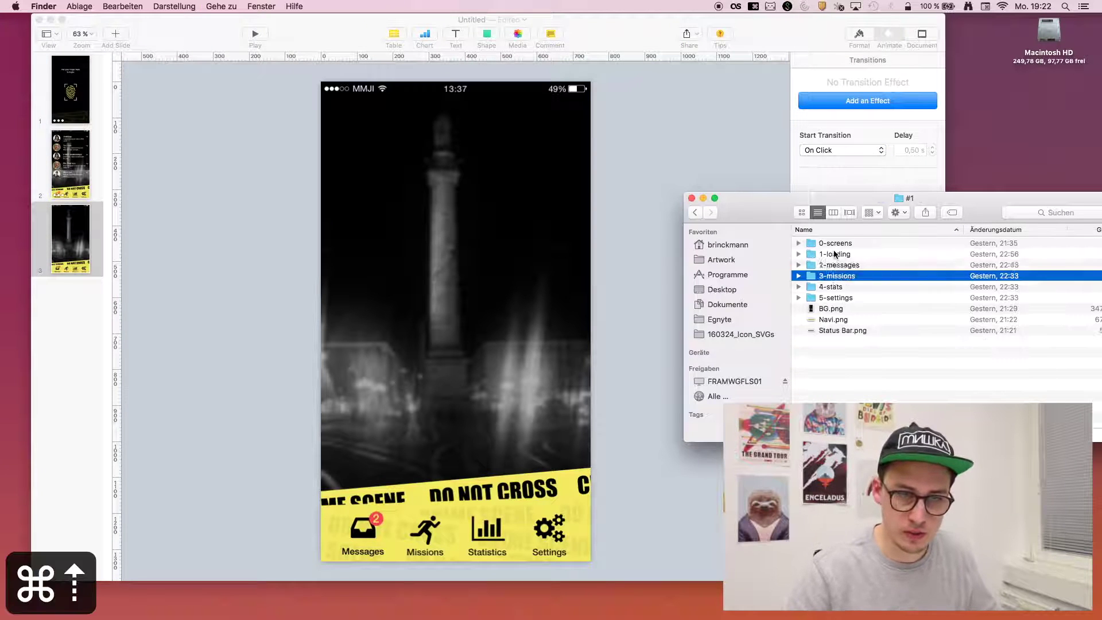
{"action": "key", "text": "super+Down"}
{"action": "left_click_drag", "start_coordinate": [850, 243], "coordinate": [431, 526]}
{"action": "left_click", "coordinate": [465, 290]}
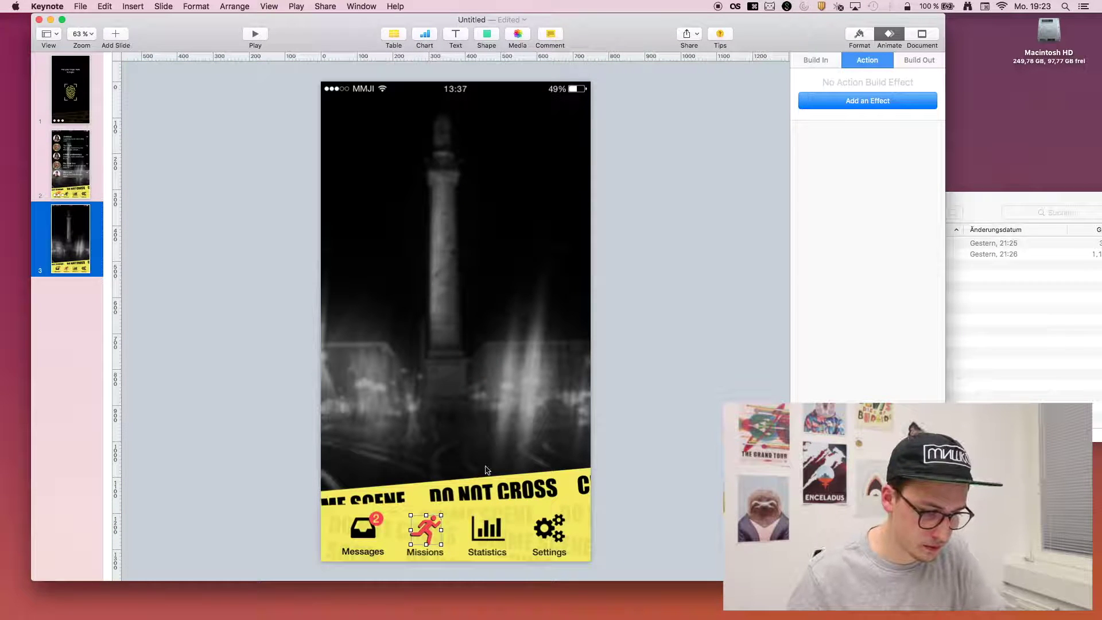
{"action": "left_click", "coordinate": [1040, 323]}
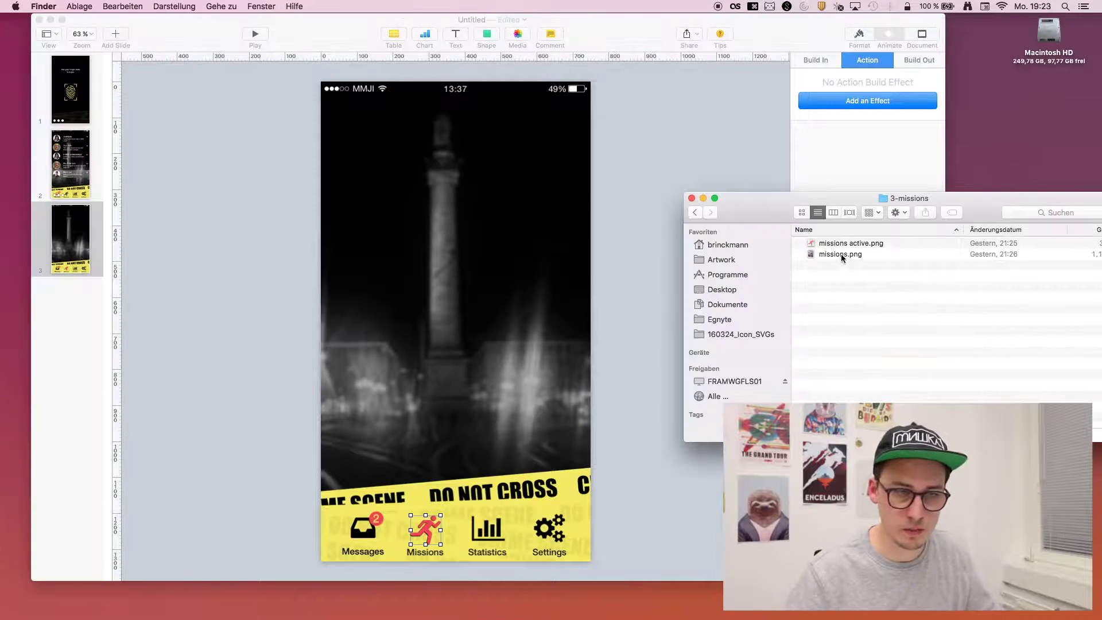
{"action": "left_click_drag", "start_coordinate": [843, 253], "coordinate": [468, 244]}
Move the mission cards down-right, enlarge them, and bring them in front of the night photo
{"action": "left_click", "coordinate": [660, 165]}
{"action": "left_click_drag", "start_coordinate": [408, 168], "coordinate": [643, 205]}
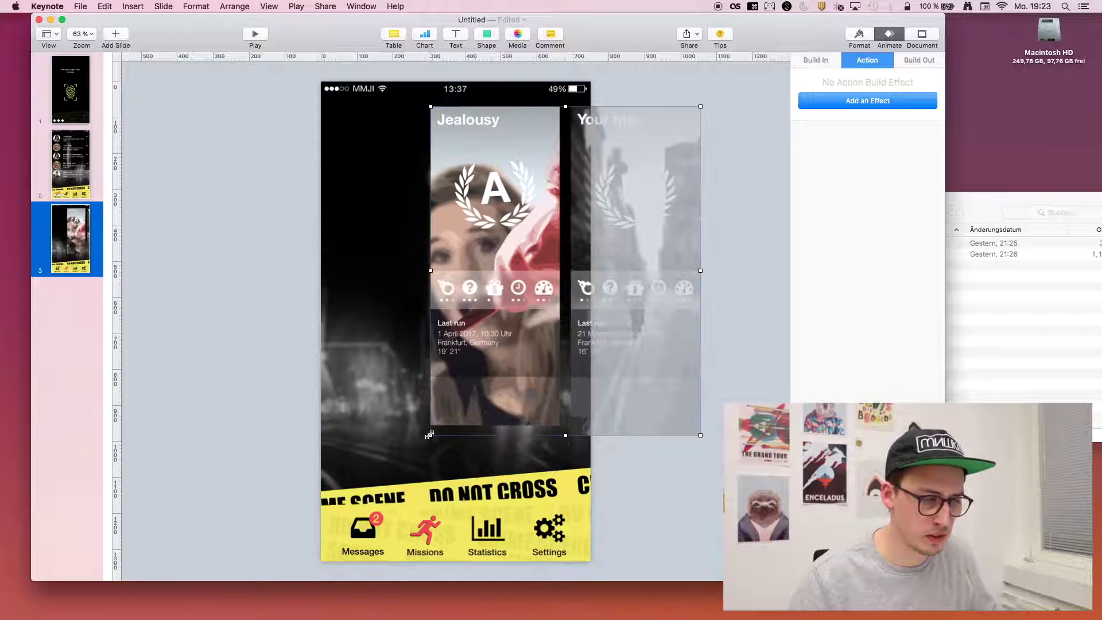
{"action": "left_click_drag", "start_coordinate": [431, 435], "coordinate": [345, 538]}
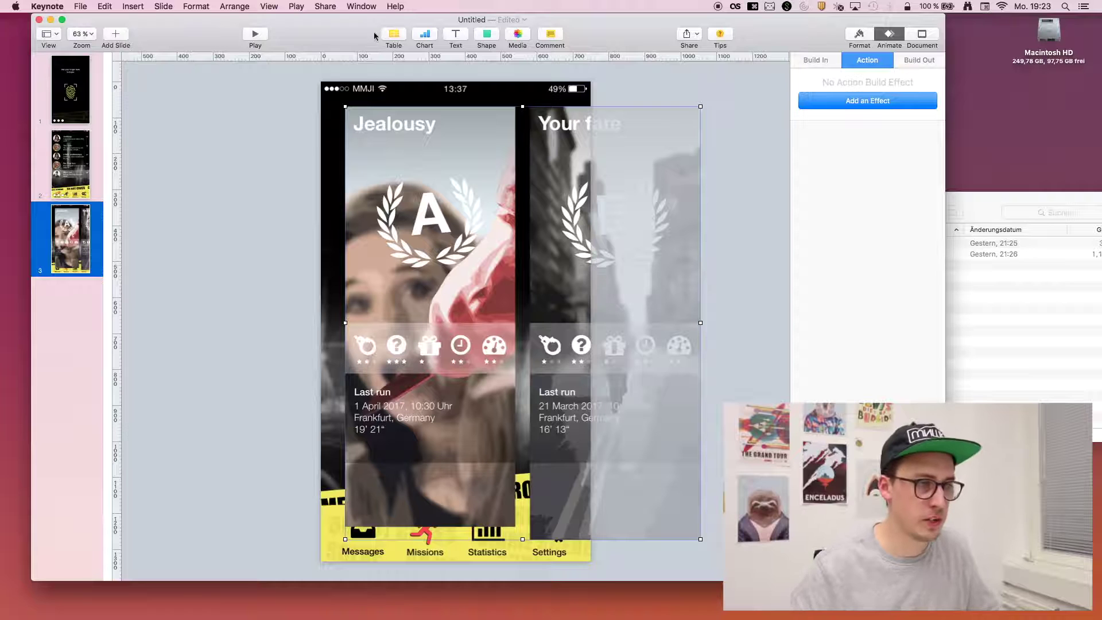
{"action": "left_click", "coordinate": [233, 6]}
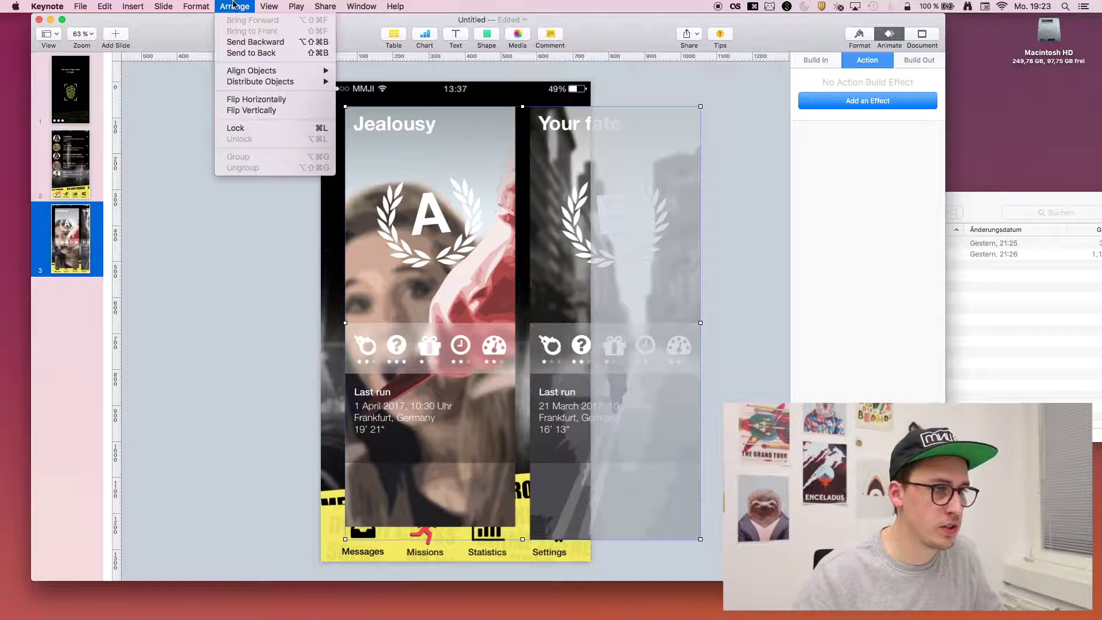
{"action": "left_click", "coordinate": [298, 53]}
{"action": "left_click", "coordinate": [233, 6]}
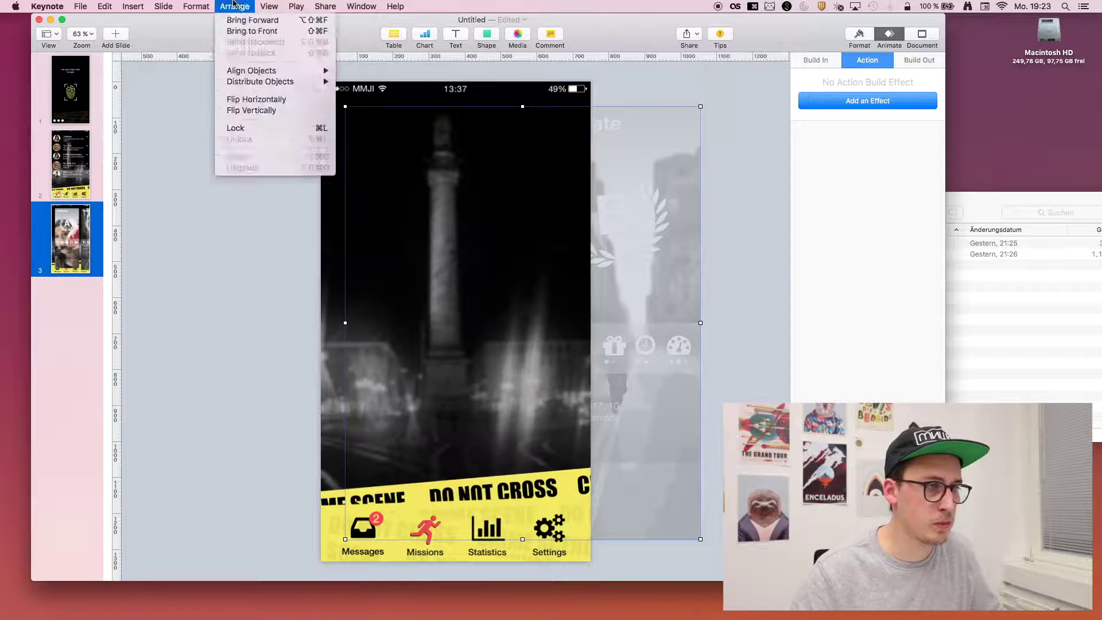
{"action": "left_click", "coordinate": [276, 32]}
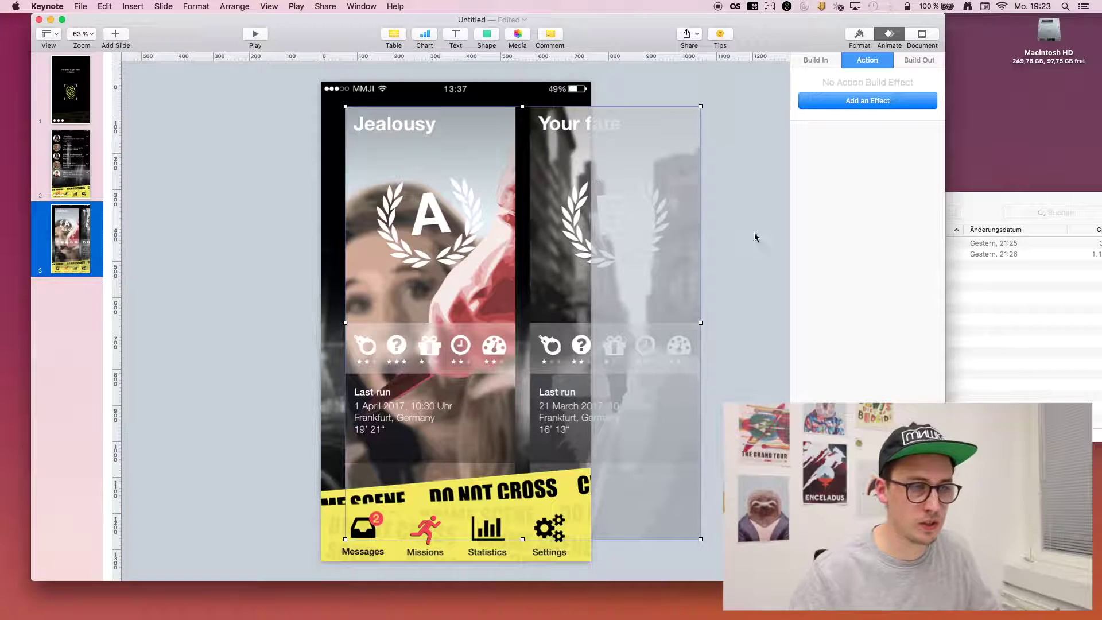
{"action": "left_click", "coordinate": [745, 228]}
Select both mission cards, nudge them into place, and enlarge them from the top-right corner
{"action": "left_click", "coordinate": [702, 308]}
{"action": "left_click", "coordinate": [266, 283]}
{"action": "left_click_drag", "start_coordinate": [449, 293], "coordinate": [457, 304]}
{"action": "left_click", "coordinate": [539, 249]}
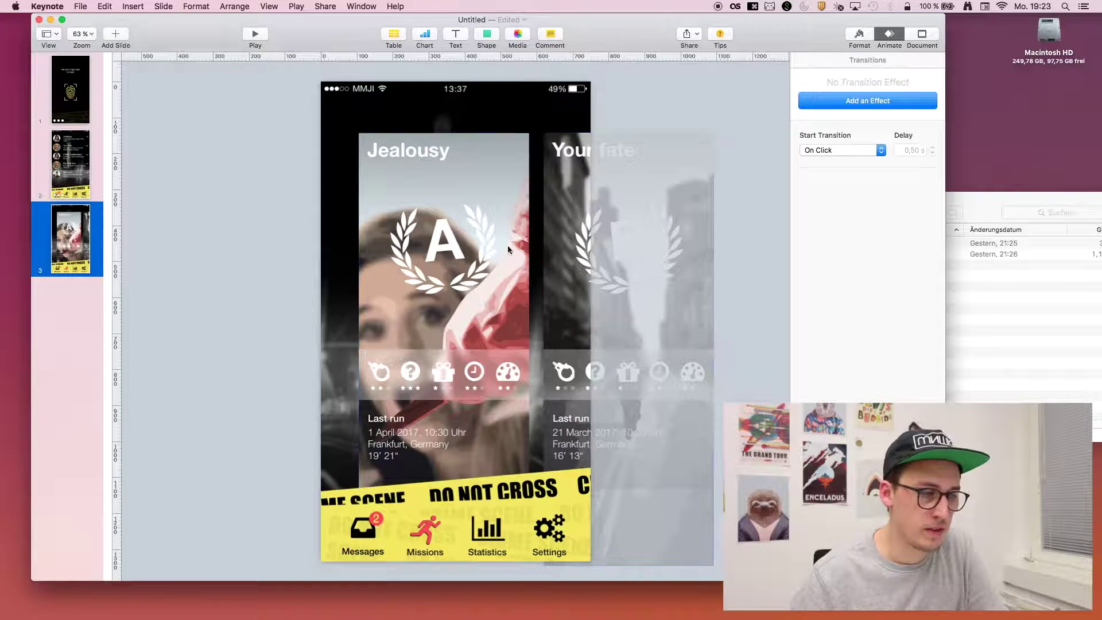
{"action": "mouse_move", "coordinate": [426, 261]}
{"action": "left_mouse_down"}
{"action": "mouse_move", "coordinate": [688, 252]}
{"action": "mouse_move", "coordinate": [410, 271]}
{"action": "mouse_move", "coordinate": [432, 273]}
{"action": "left_mouse_up"}
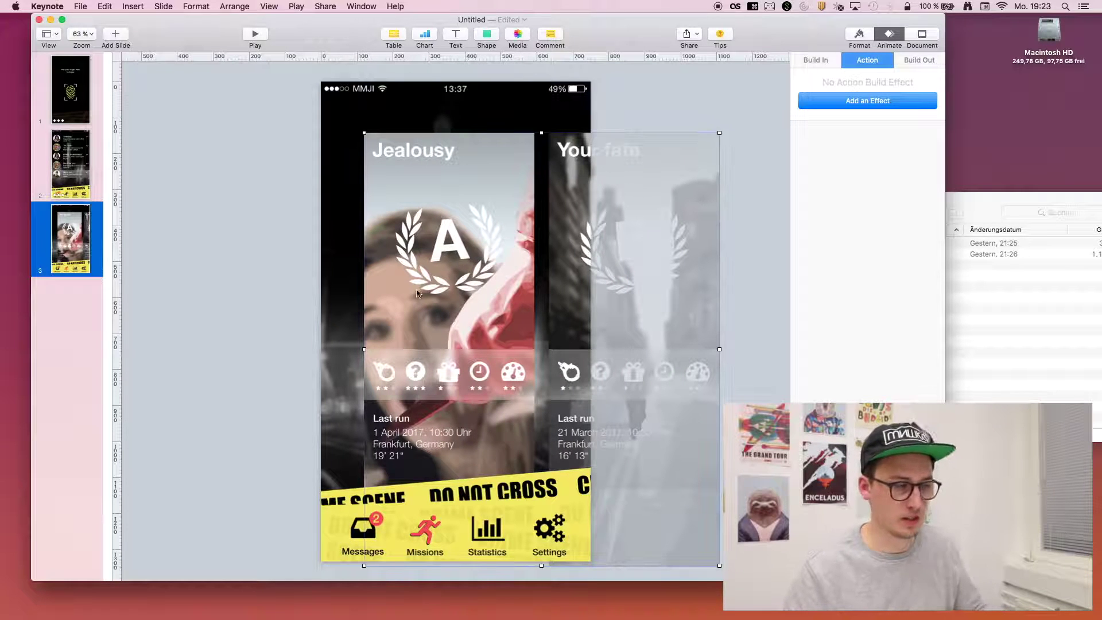
{"action": "left_click_drag", "start_coordinate": [407, 311], "coordinate": [389, 308]}
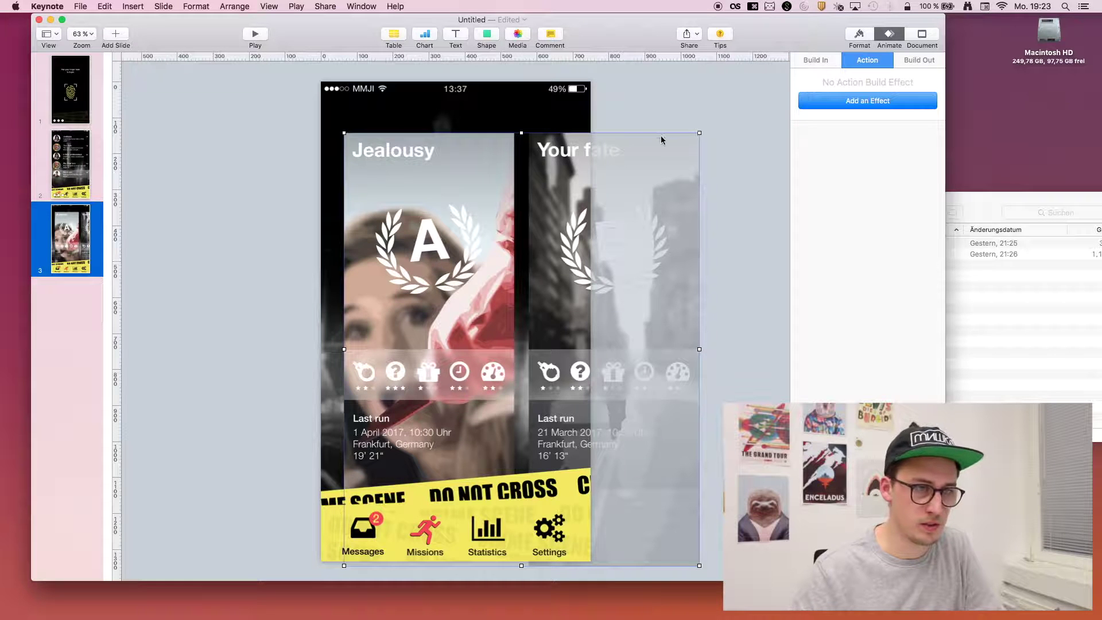
{"action": "left_click_drag", "start_coordinate": [700, 133], "coordinate": [724, 115]}
{"action": "left_click", "coordinate": [663, 91]}
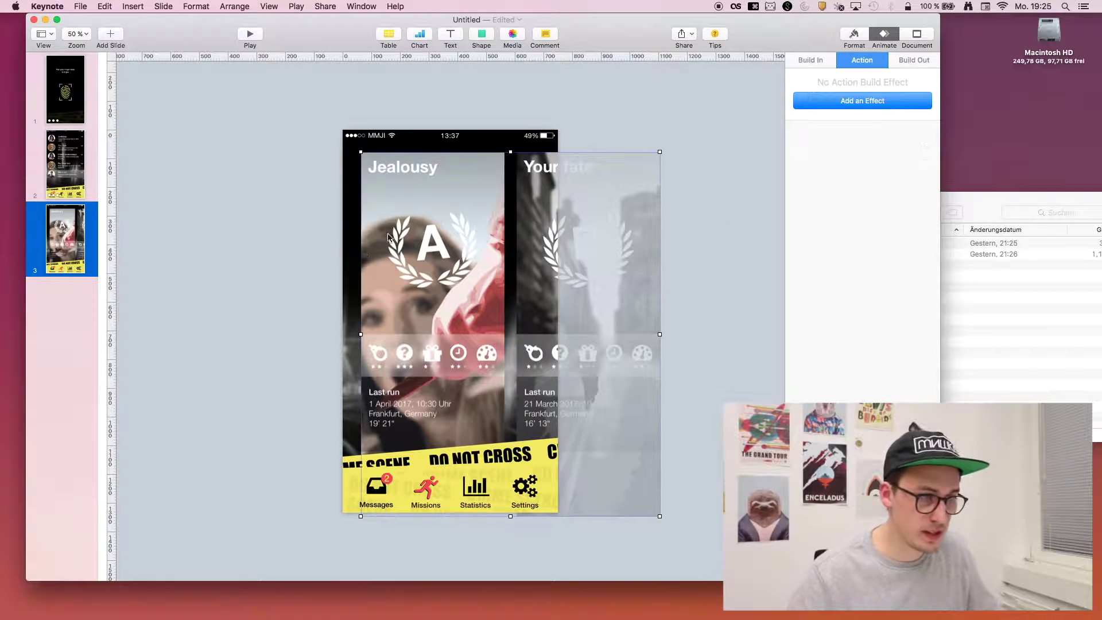
Move the mission cards off the phone to the right, then add a Move action ending on the phone
{"action": "left_click_drag", "start_coordinate": [426, 240], "coordinate": [628, 219]}
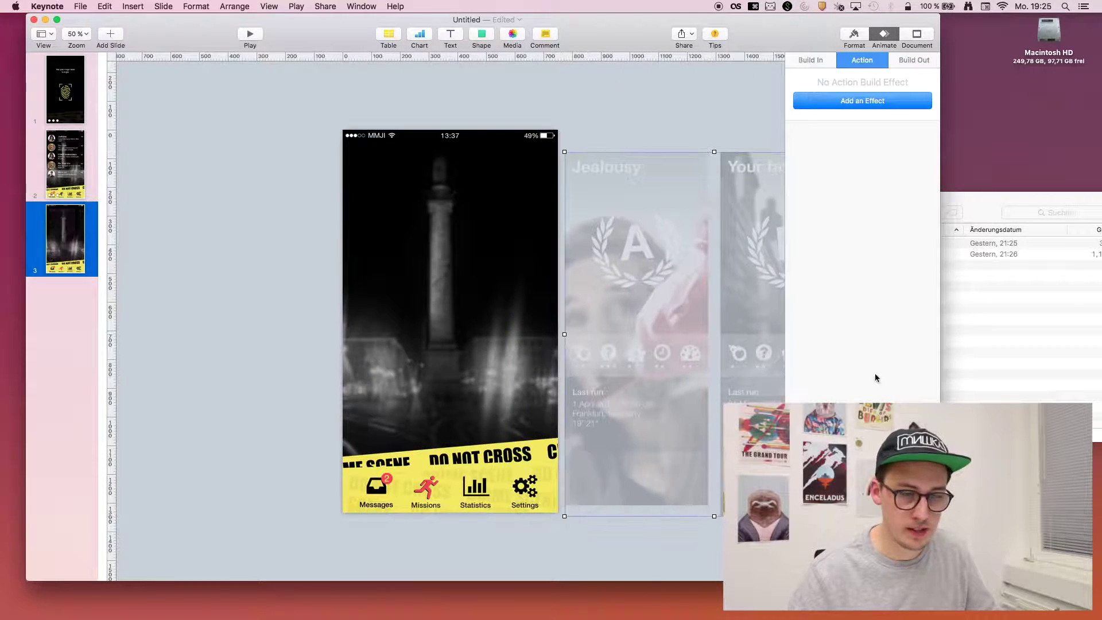
{"action": "left_click", "coordinate": [863, 100]}
{"action": "left_click", "coordinate": [849, 156]}
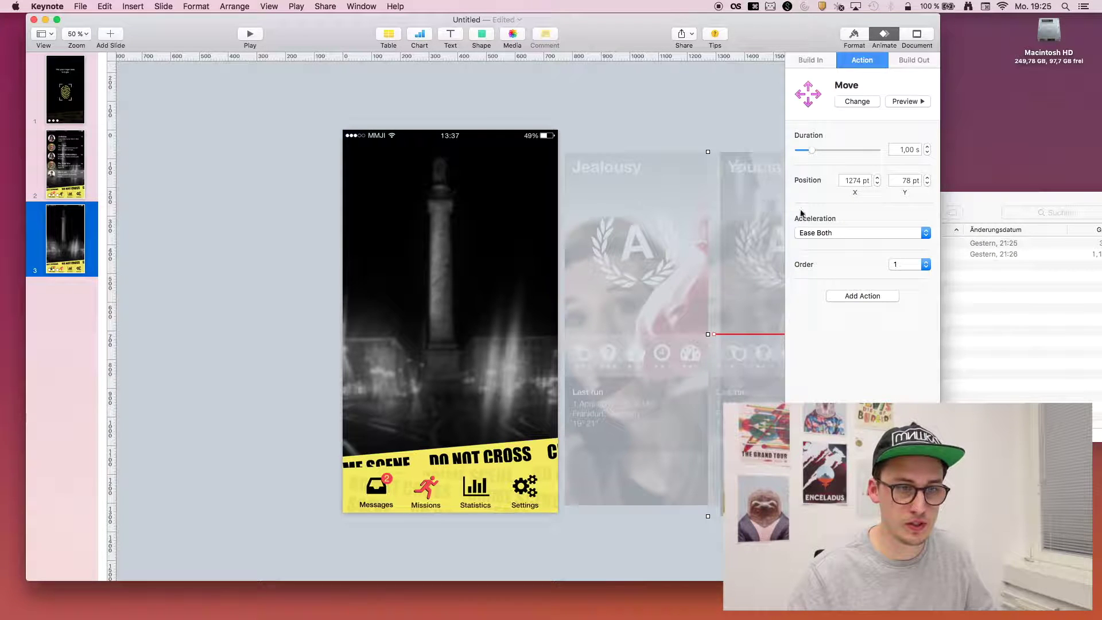
{"action": "left_click_drag", "start_coordinate": [941, 279], "coordinate": [1101, 278]}
{"action": "left_click_drag", "start_coordinate": [945, 226], "coordinate": [591, 226]}
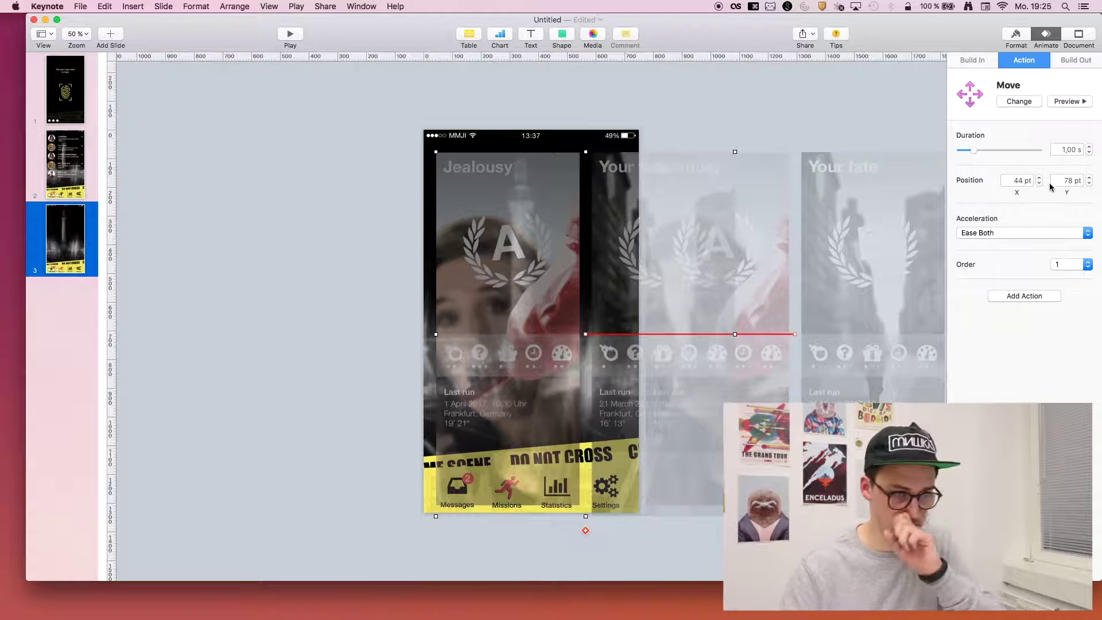
Keep Ease Both acceleration, shorten and preview the move, then duplicate slide 3 as slide 4
{"action": "left_click", "coordinate": [1019, 233]}
{"action": "left_click", "coordinate": [1018, 210]}
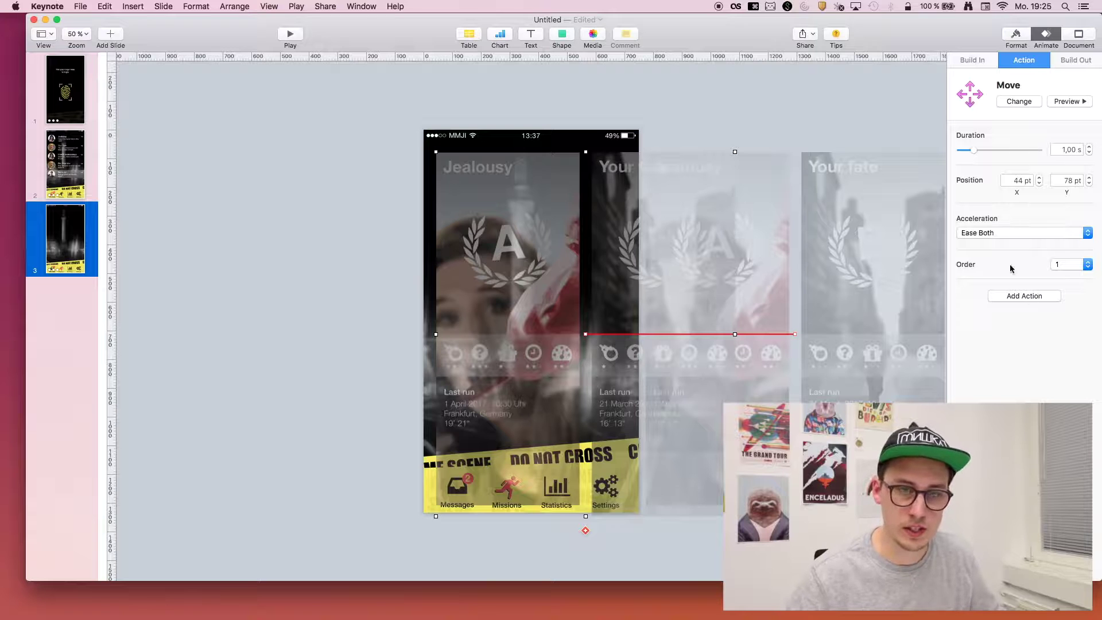
{"action": "left_click", "coordinate": [1073, 102]}
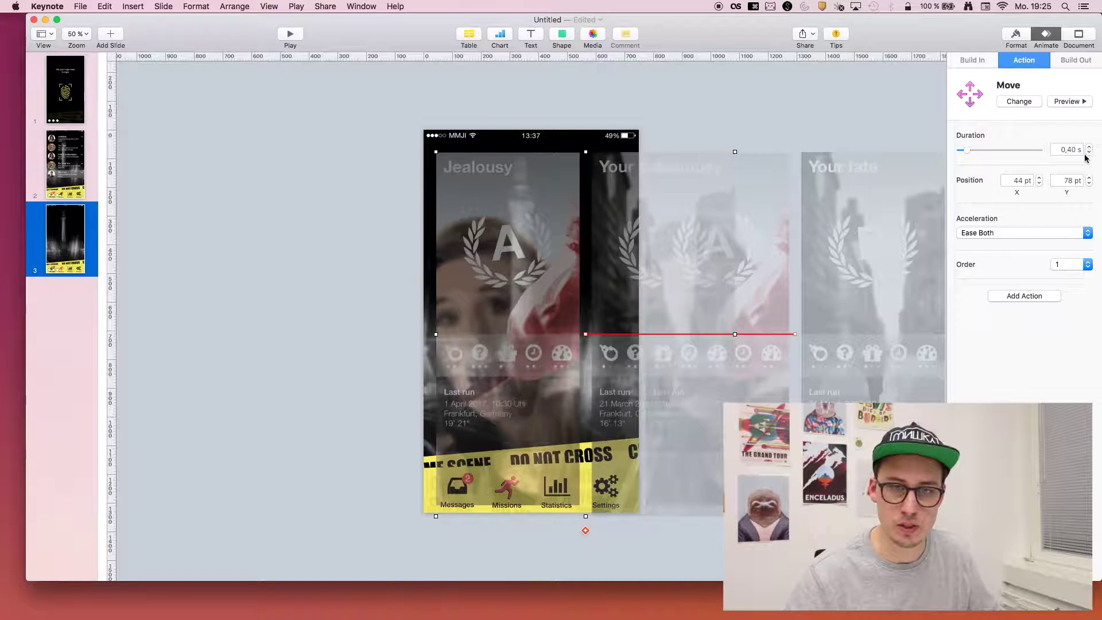
{"action": "left_click", "coordinate": [1062, 103]}
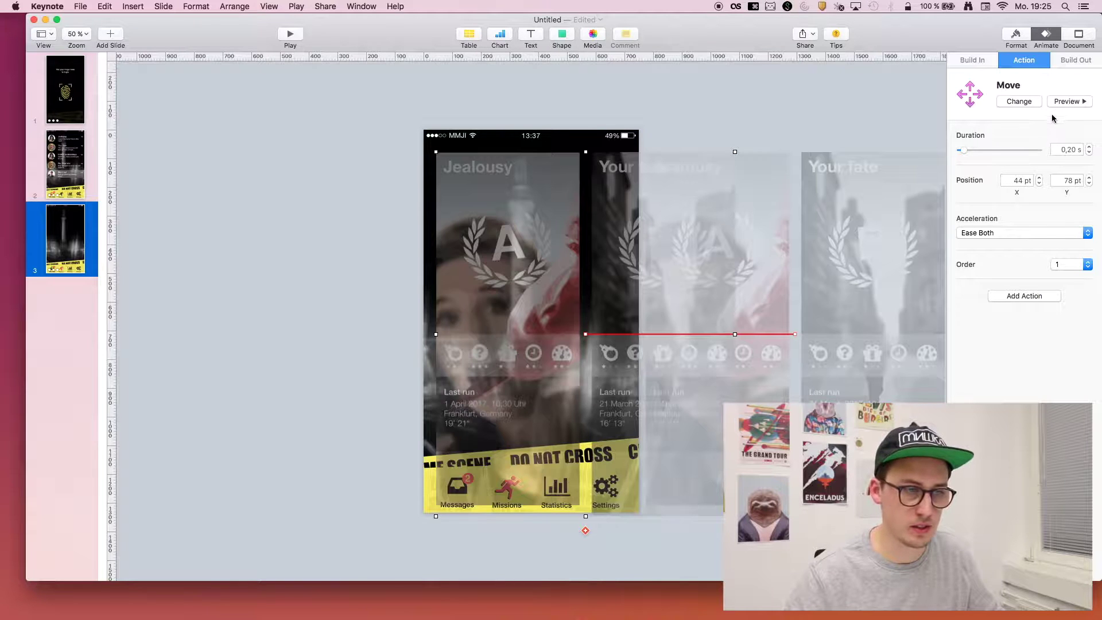
{"action": "left_click", "coordinate": [1064, 108]}
{"action": "left_click", "coordinate": [336, 260]}
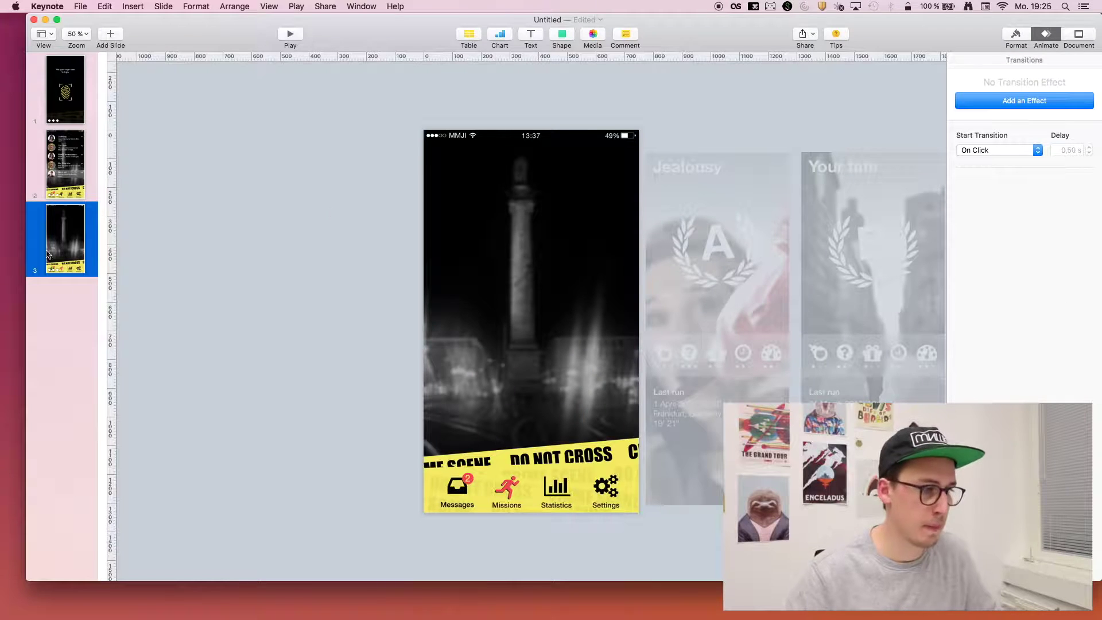
{"action": "key", "text": "cmd+d"}
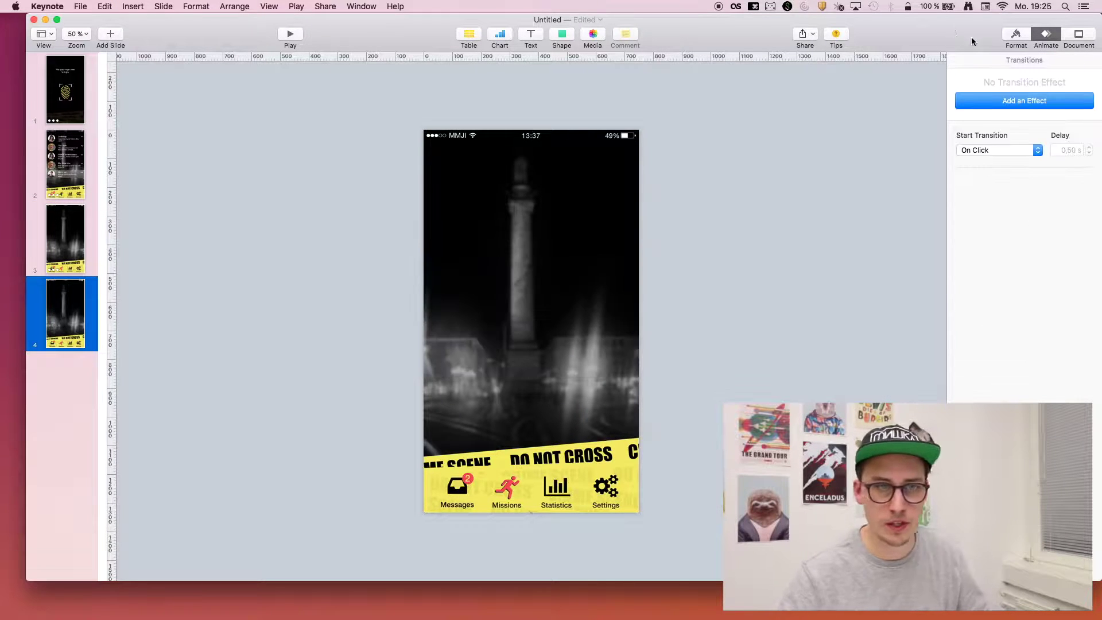
Open Finder's 4-stats folder, preview stats active.png, and switch back to Keynote
{"action": "left_click_drag", "start_coordinate": [972, 37], "coordinate": [947, 28]}
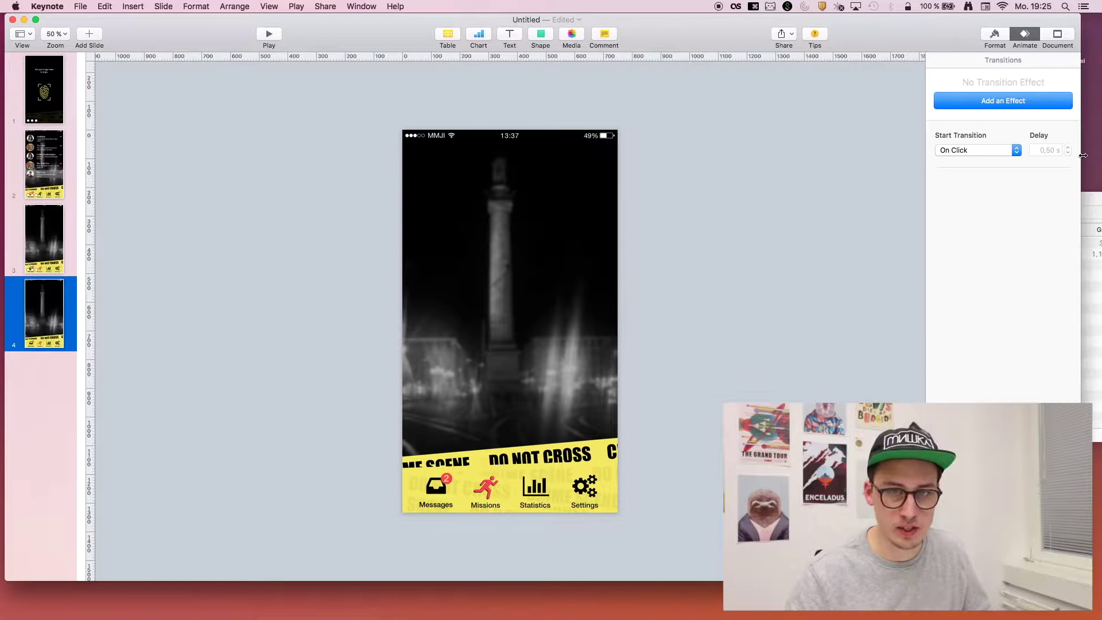
{"action": "left_click_drag", "start_coordinate": [1082, 166], "coordinate": [943, 229]}
{"action": "left_click", "coordinate": [987, 217]}
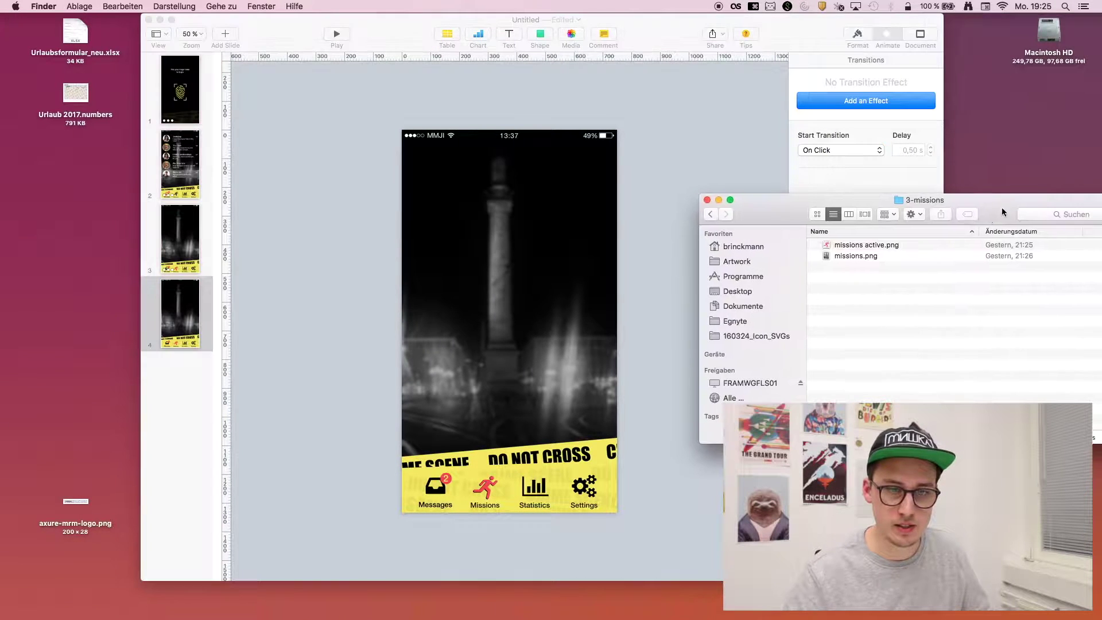
{"action": "key", "text": "super+Up"}
{"action": "key", "text": "Down"}
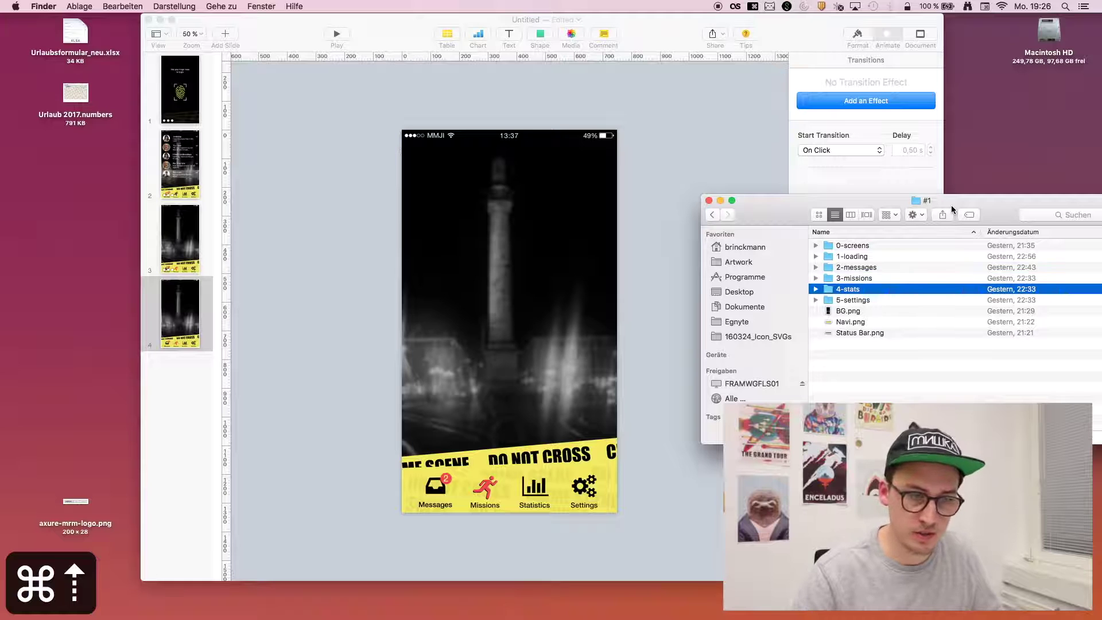
{"action": "key", "text": "super+Down"}
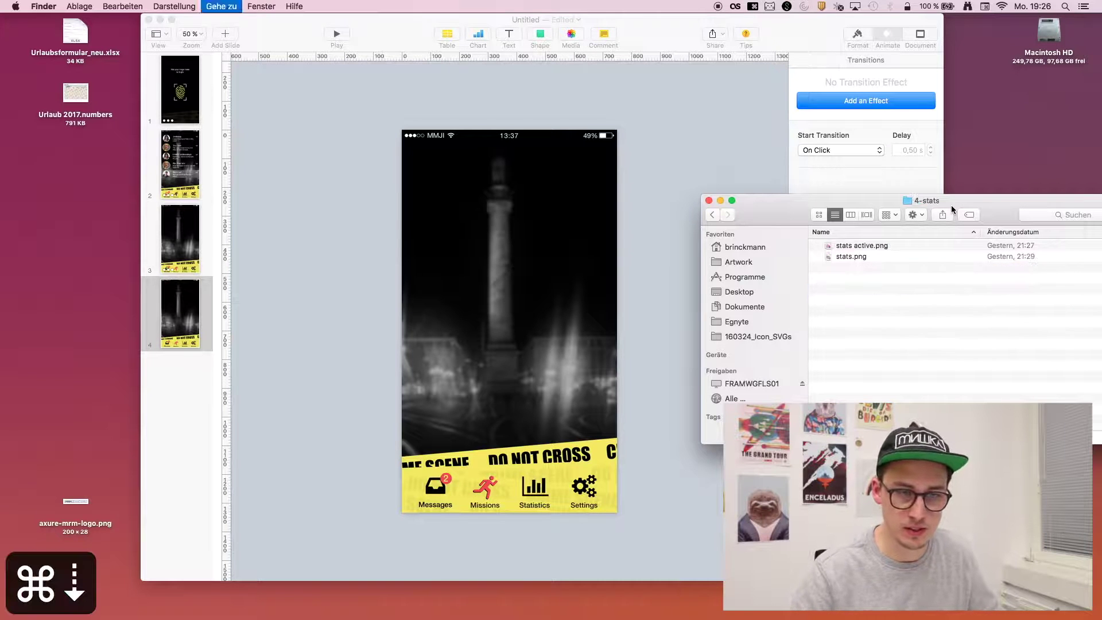
{"action": "key", "text": "Down"}
{"action": "key", "text": "space"}
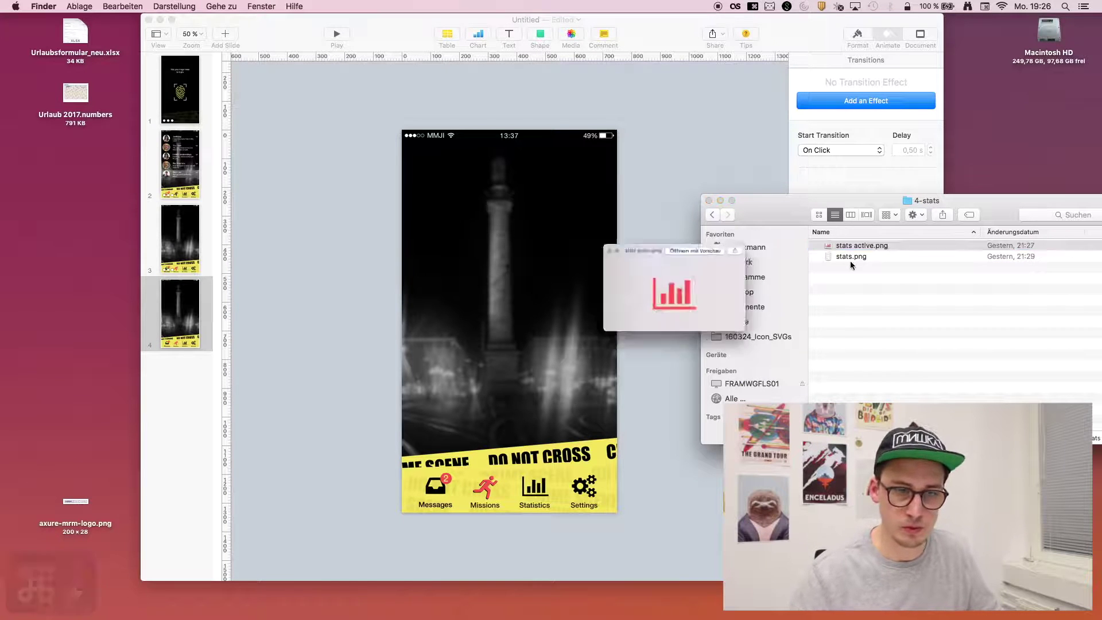
{"action": "key", "text": "space"}
{"action": "key", "text": "super+Tab"}
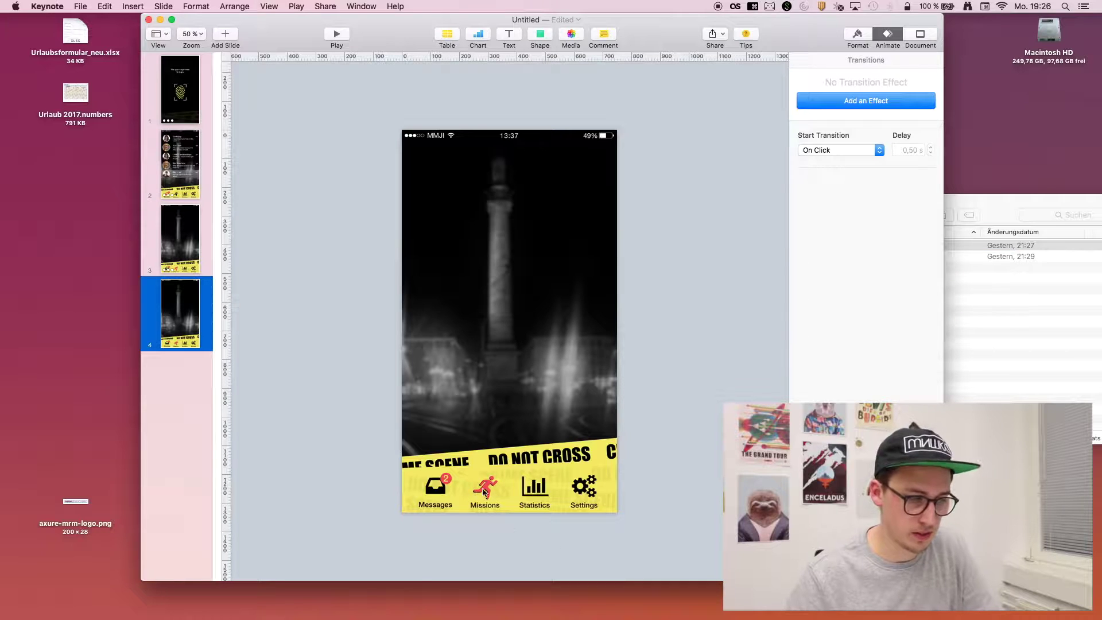
Add the red stats active.png icon to slide 4's tab bar
{"action": "left_click", "coordinate": [956, 381]}
{"action": "left_click_drag", "start_coordinate": [850, 245], "coordinate": [540, 491]}
{"action": "left_click", "coordinate": [656, 455]}
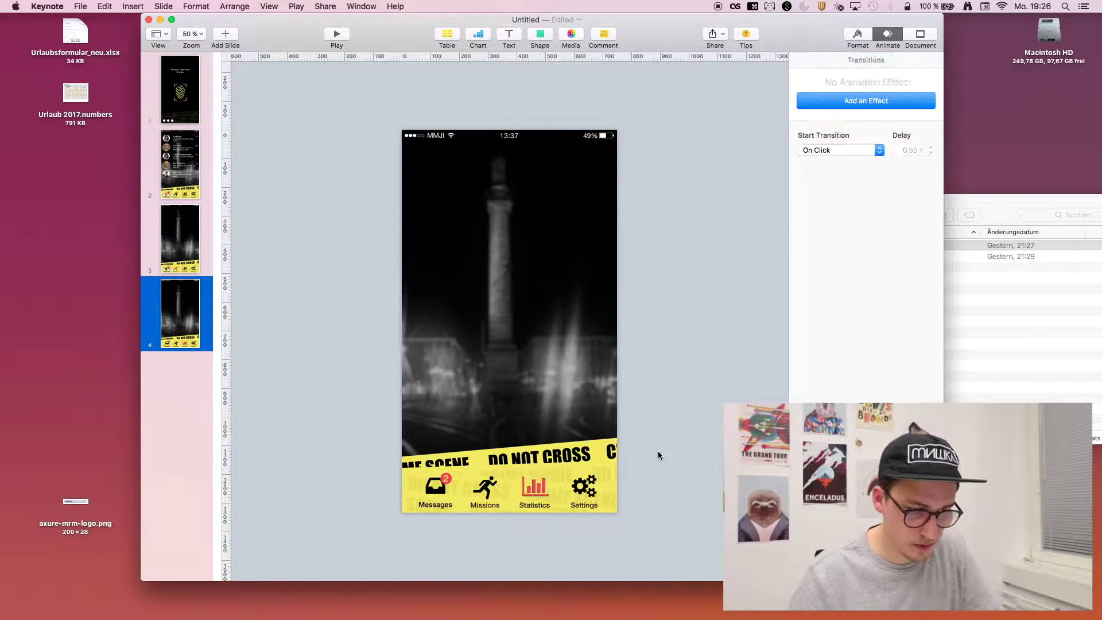
Drop stats.png onto slide 4 and bring the Pace screenshot to the front
{"action": "left_click", "coordinate": [966, 310]}
{"action": "left_click_drag", "start_coordinate": [850, 258], "coordinate": [369, 295]}
{"action": "left_click", "coordinate": [506, 240]}
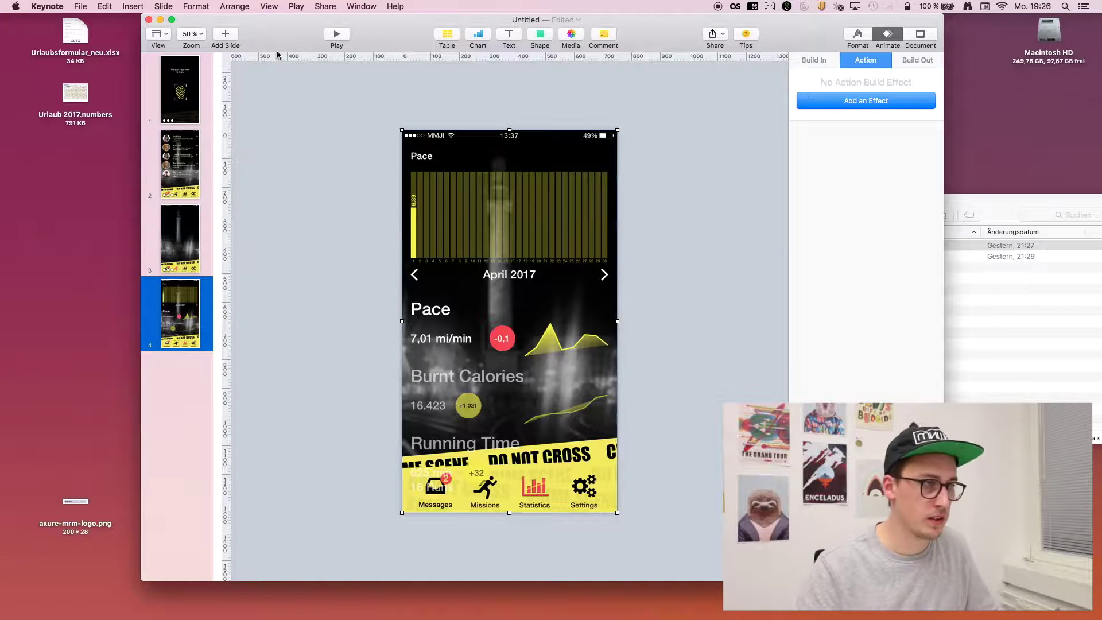
{"action": "left_click", "coordinate": [234, 7]}
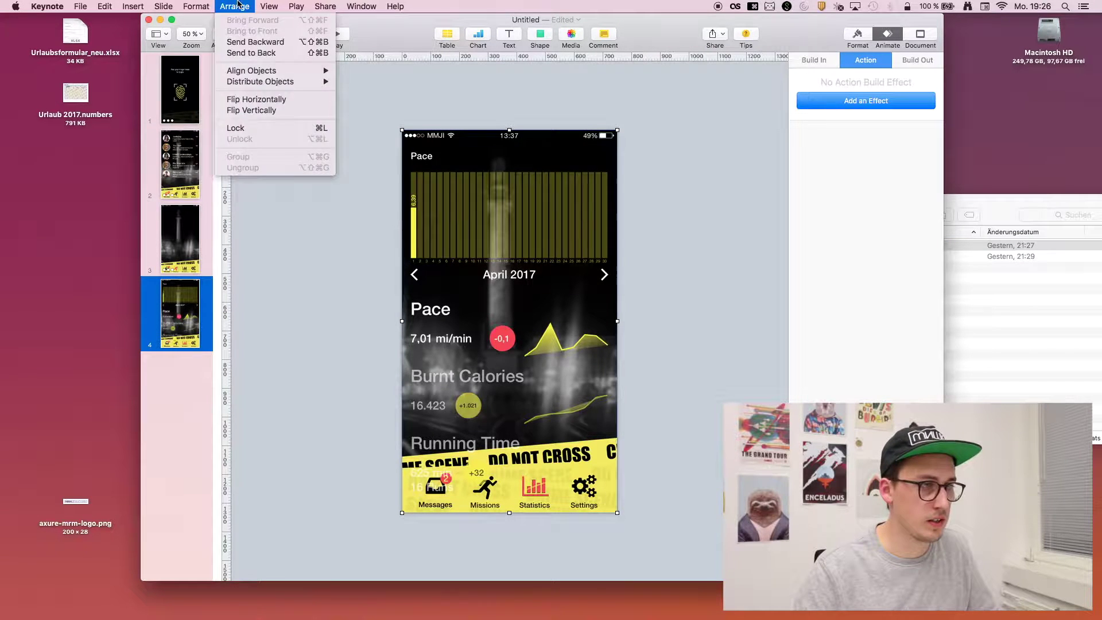
{"action": "left_click", "coordinate": [288, 53]}
{"action": "left_click", "coordinate": [235, 6]}
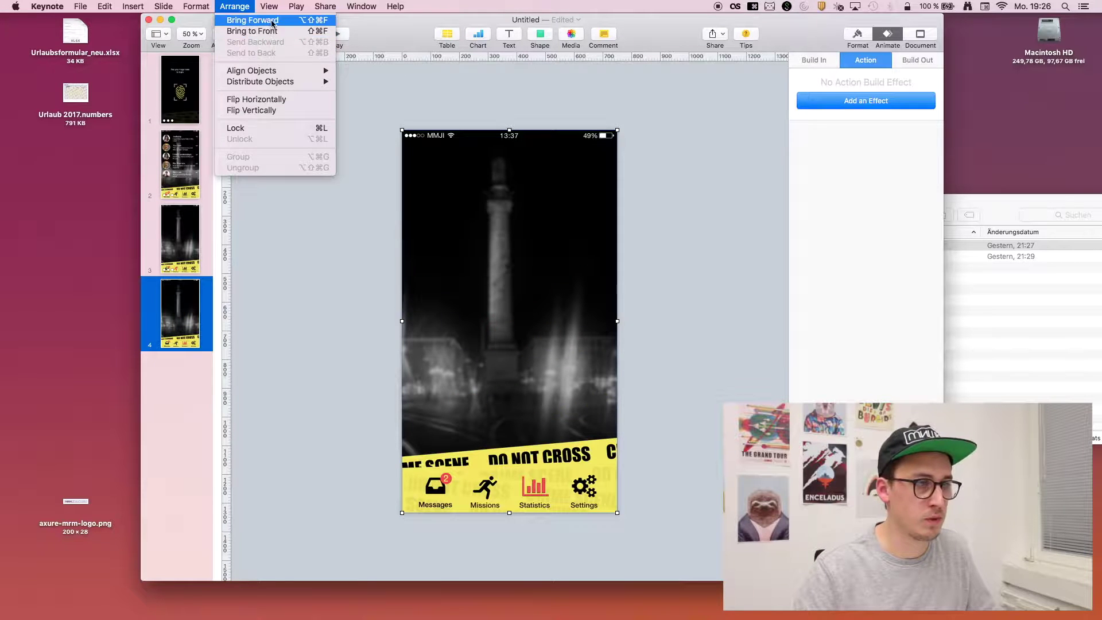
{"action": "left_click", "coordinate": [253, 31]}
{"action": "left_click", "coordinate": [712, 221]}
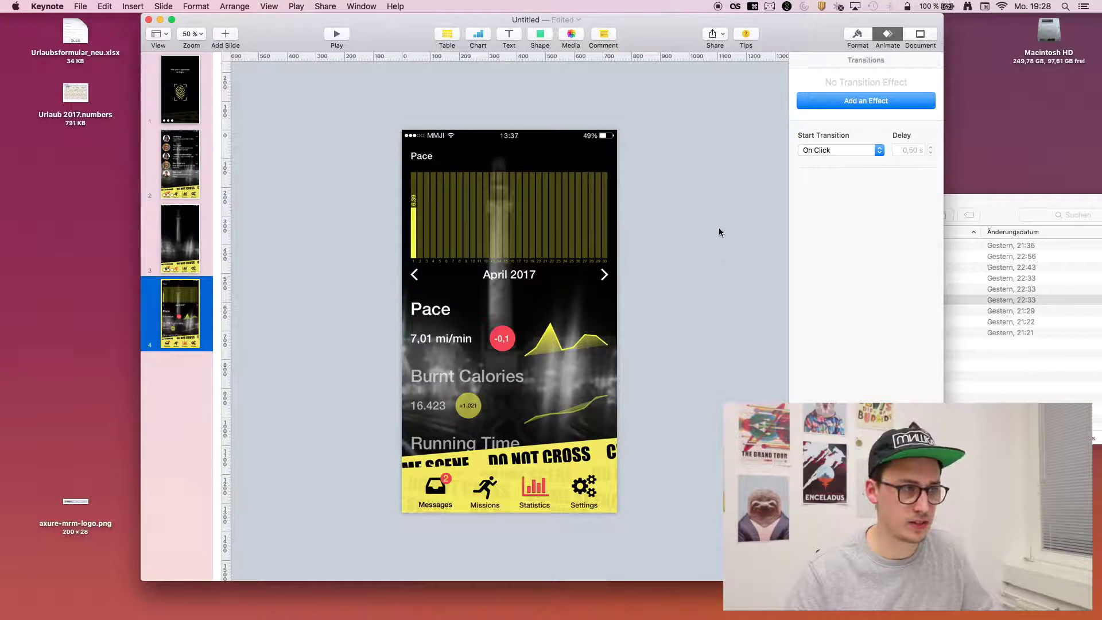
Review slides 1 through 4, then return to the messages slide
{"action": "left_click", "coordinate": [187, 107]}
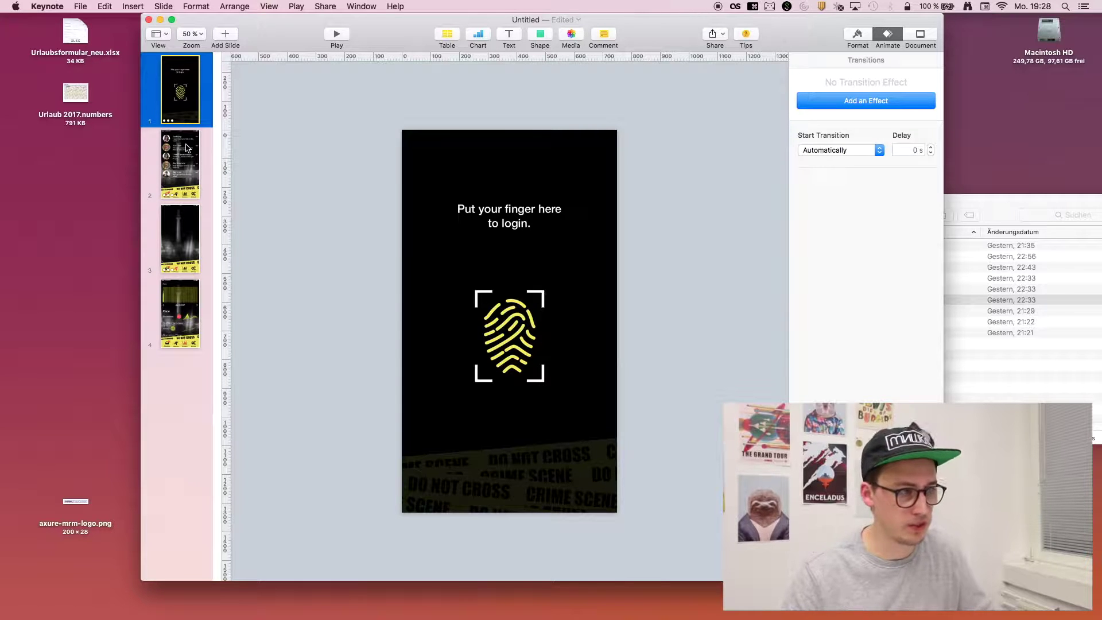
{"action": "left_click", "coordinate": [177, 193]}
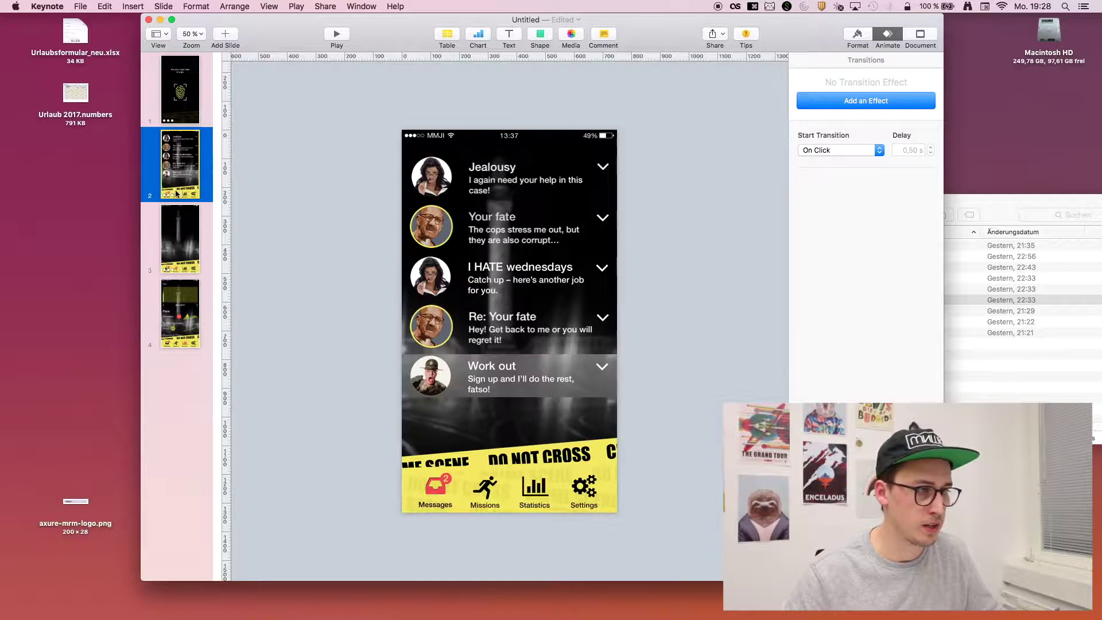
{"action": "left_click", "coordinate": [176, 254]}
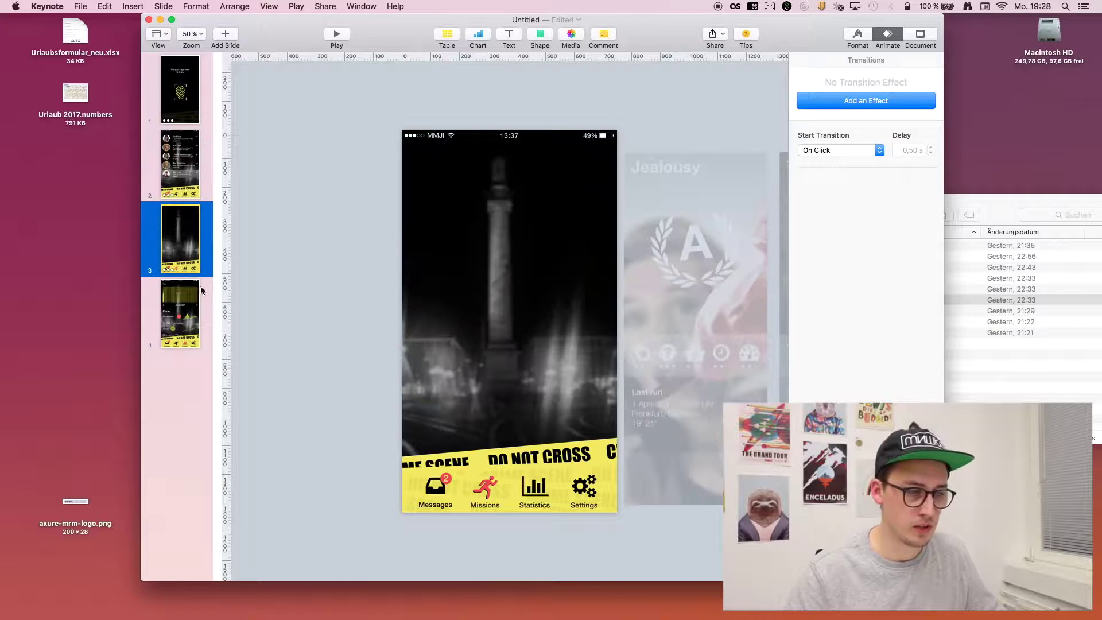
{"action": "left_click", "coordinate": [202, 302]}
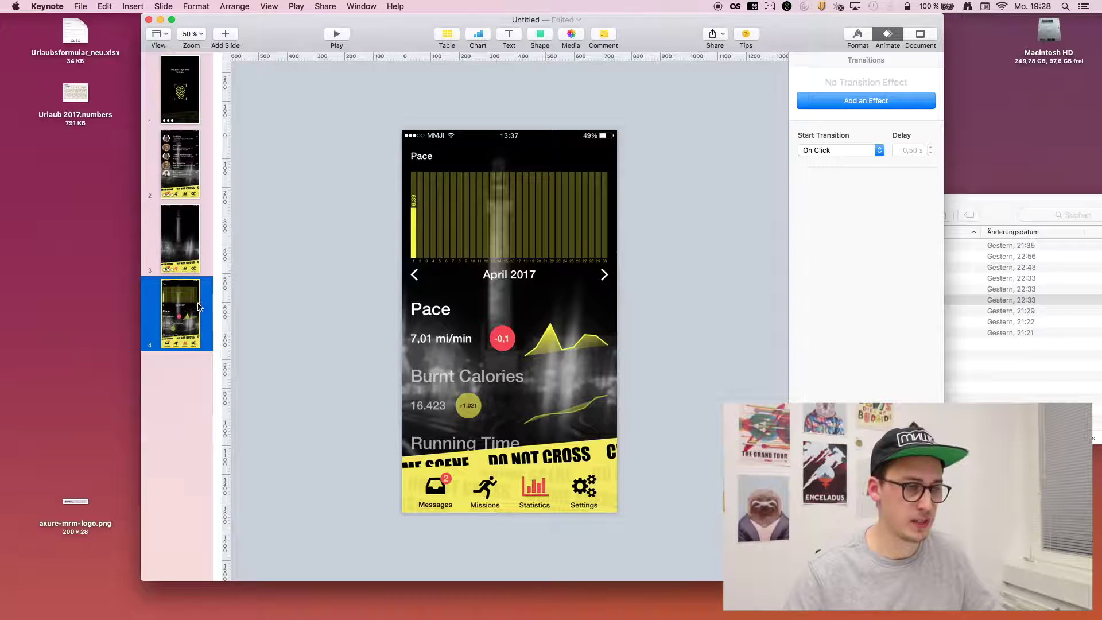
{"action": "left_click", "coordinate": [184, 172]}
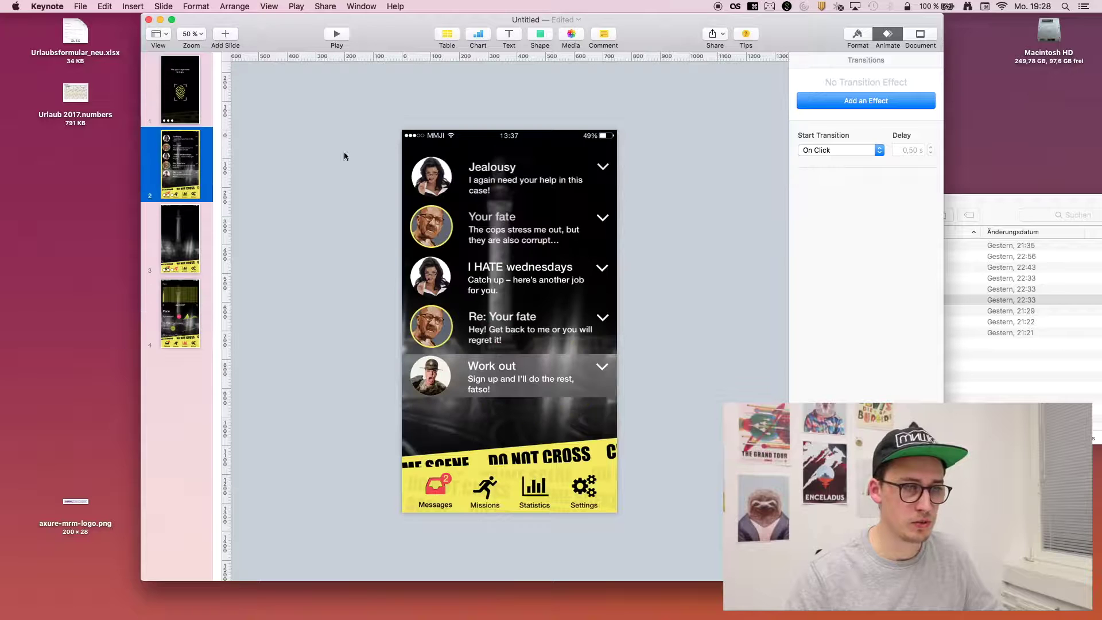
Give the messages slide a 0,20 s Dissolve transition and play the presentation full screen
{"action": "left_click", "coordinate": [825, 104]}
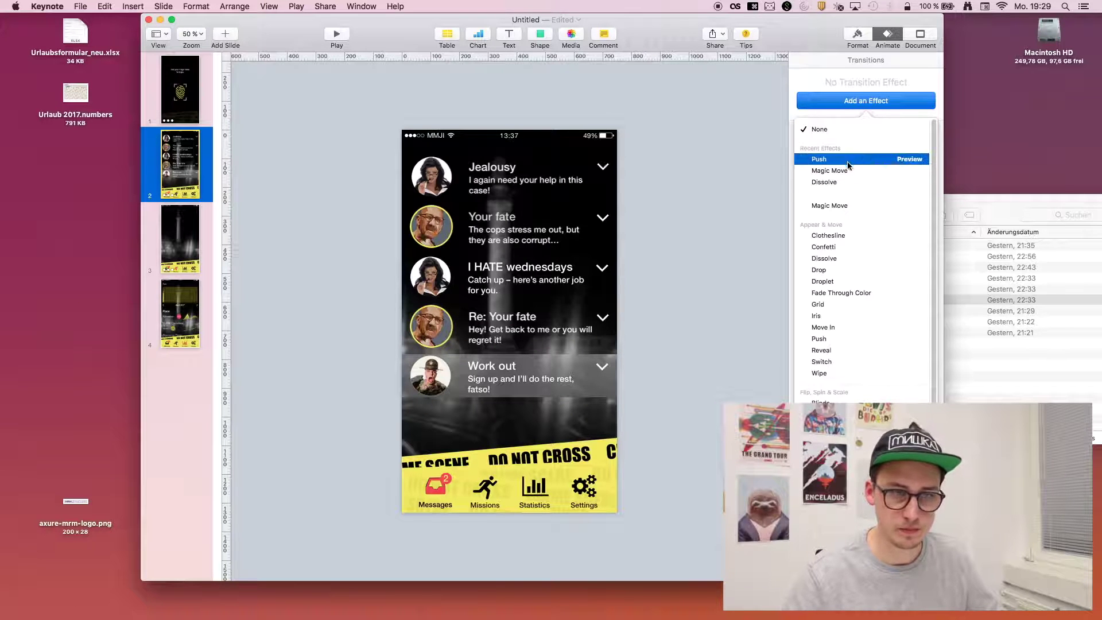
{"action": "left_click", "coordinate": [910, 183]}
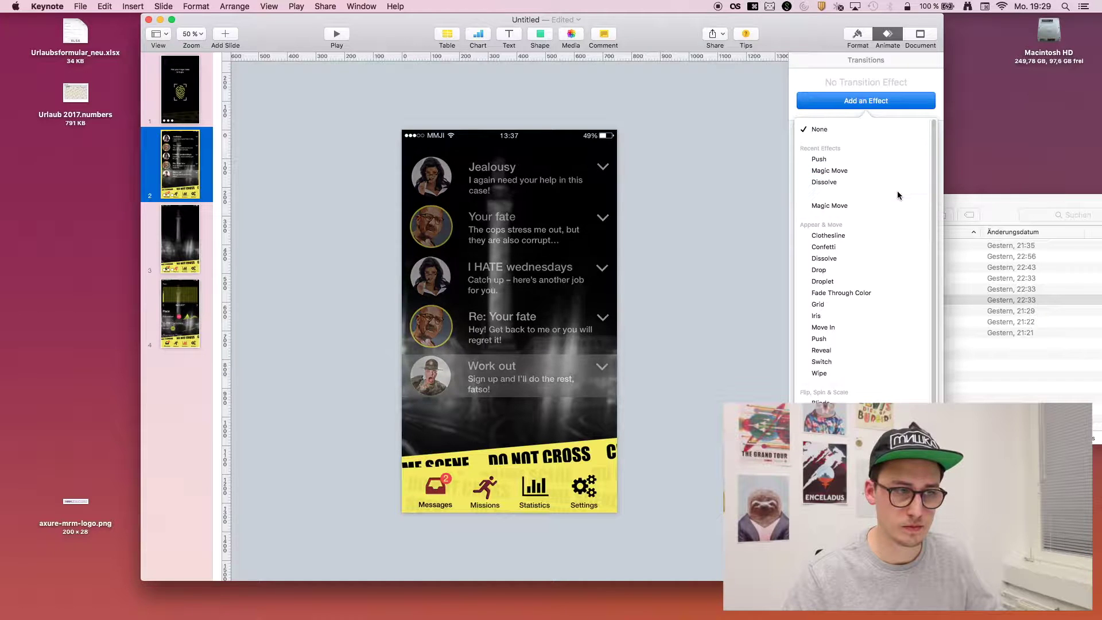
{"action": "left_click", "coordinate": [862, 184]}
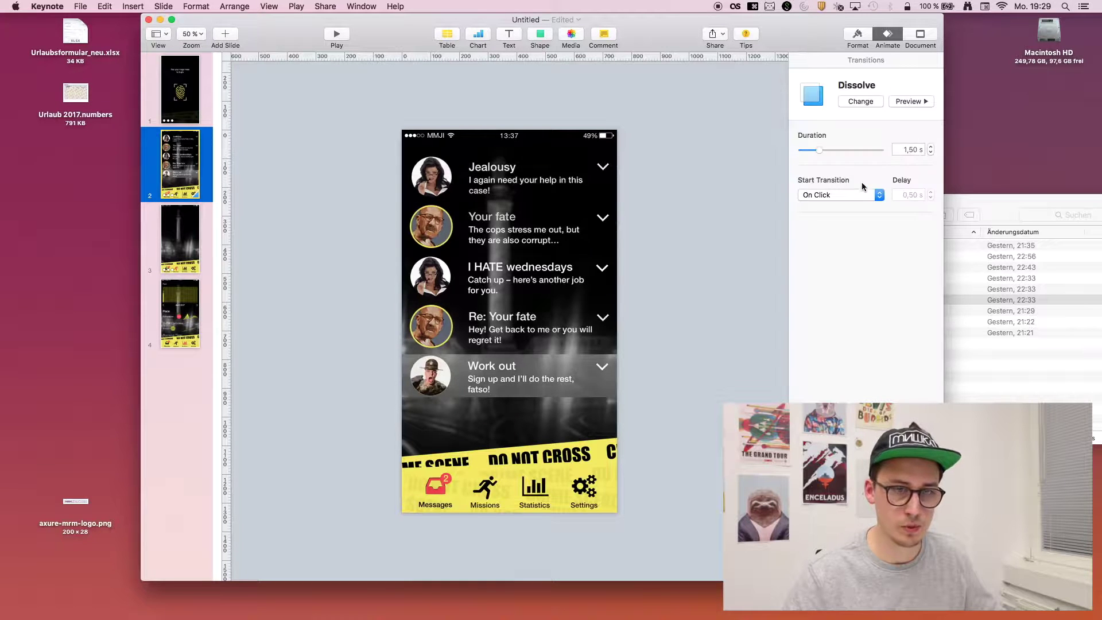
{"action": "left_click", "coordinate": [930, 152]}
{"action": "left_click", "coordinate": [927, 152]}
{"action": "left_click", "coordinate": [927, 152]}
{"action": "left_click", "coordinate": [928, 152]}
{"action": "left_click", "coordinate": [927, 152]}
{"action": "left_click", "coordinate": [910, 103]}
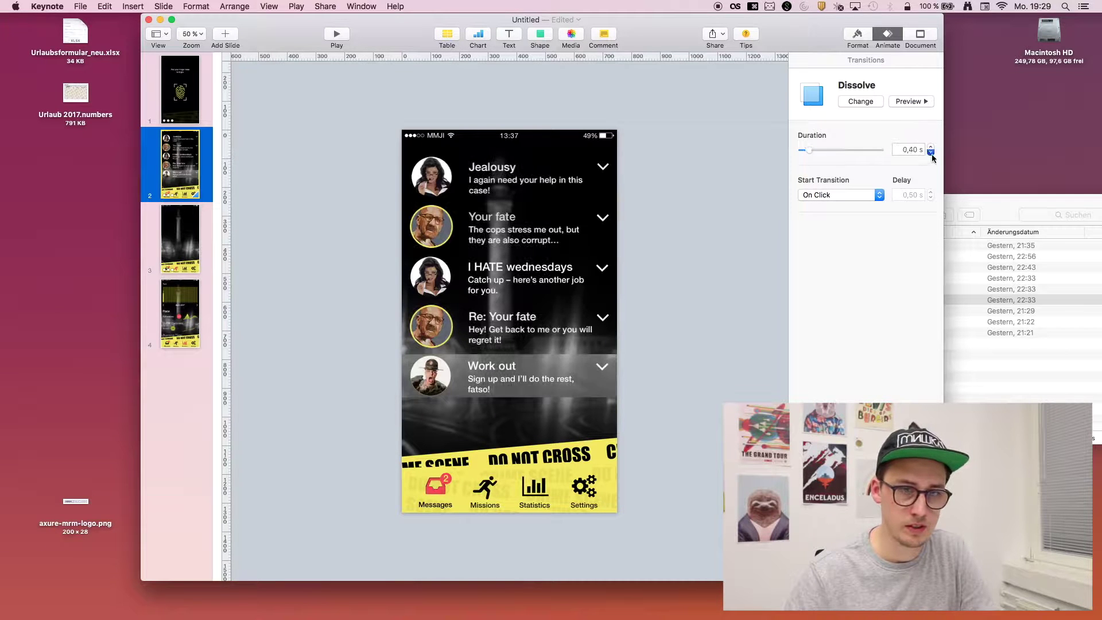
{"action": "left_click", "coordinate": [930, 152]}
{"action": "left_click", "coordinate": [930, 152]}
{"action": "left_click", "coordinate": [910, 102]}
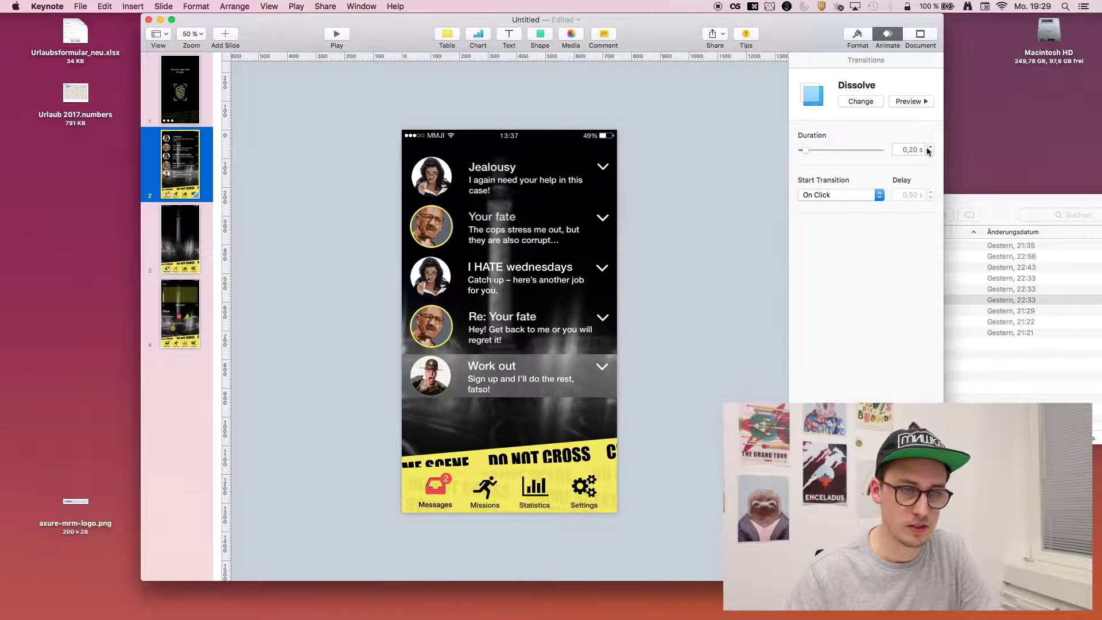
{"action": "left_click", "coordinate": [336, 35]}
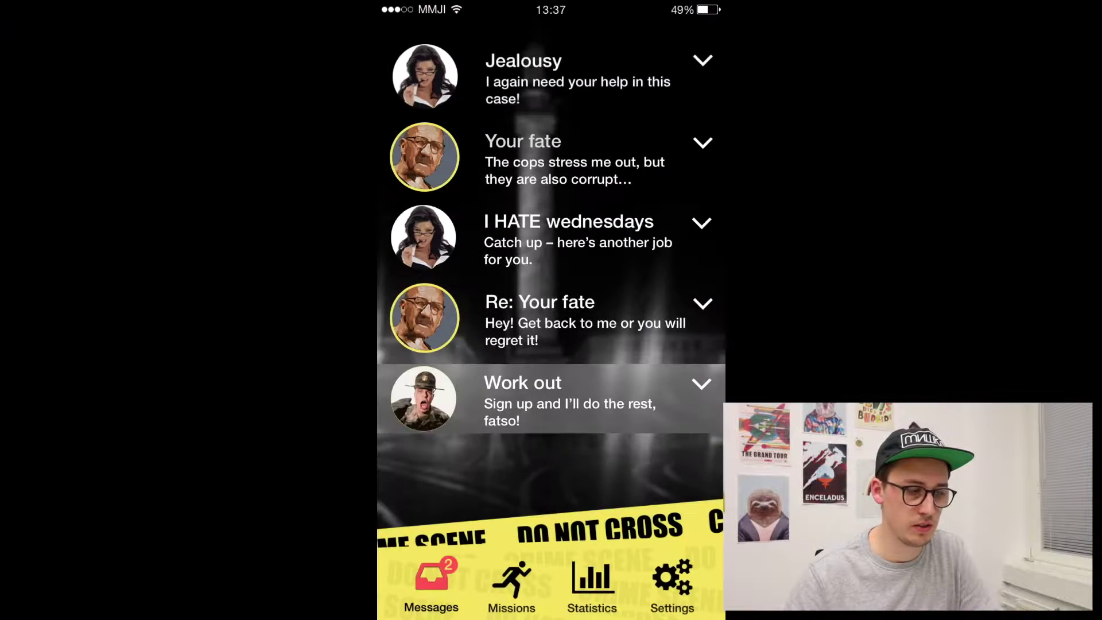
Apply a 0,20 s Dissolve transition to the missions slide
{"action": "key", "text": "space"}
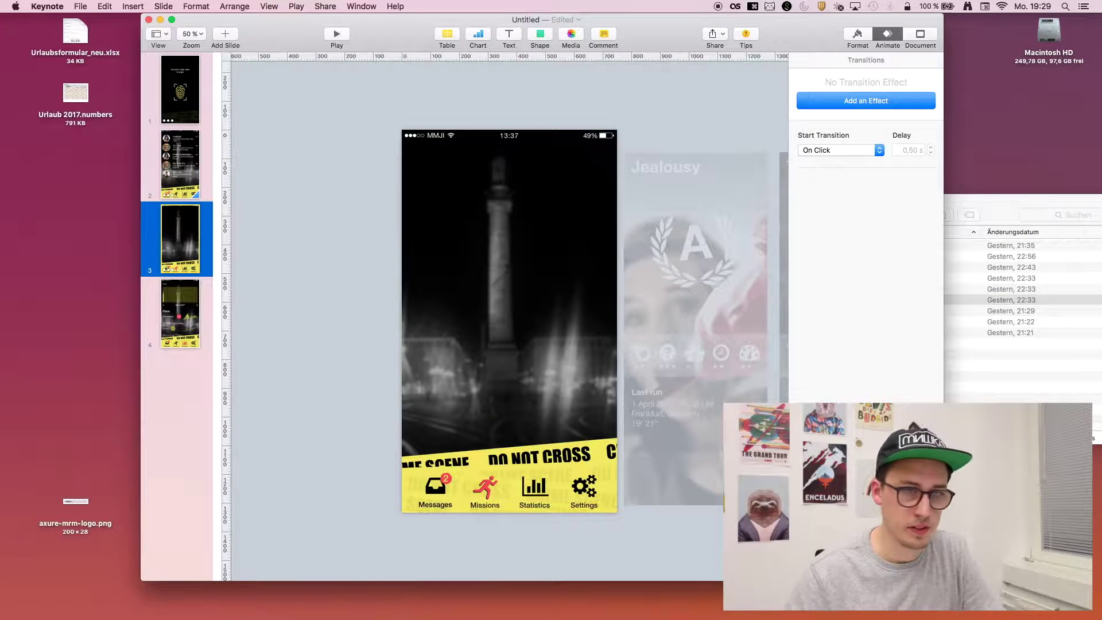
{"action": "left_click", "coordinate": [865, 100]}
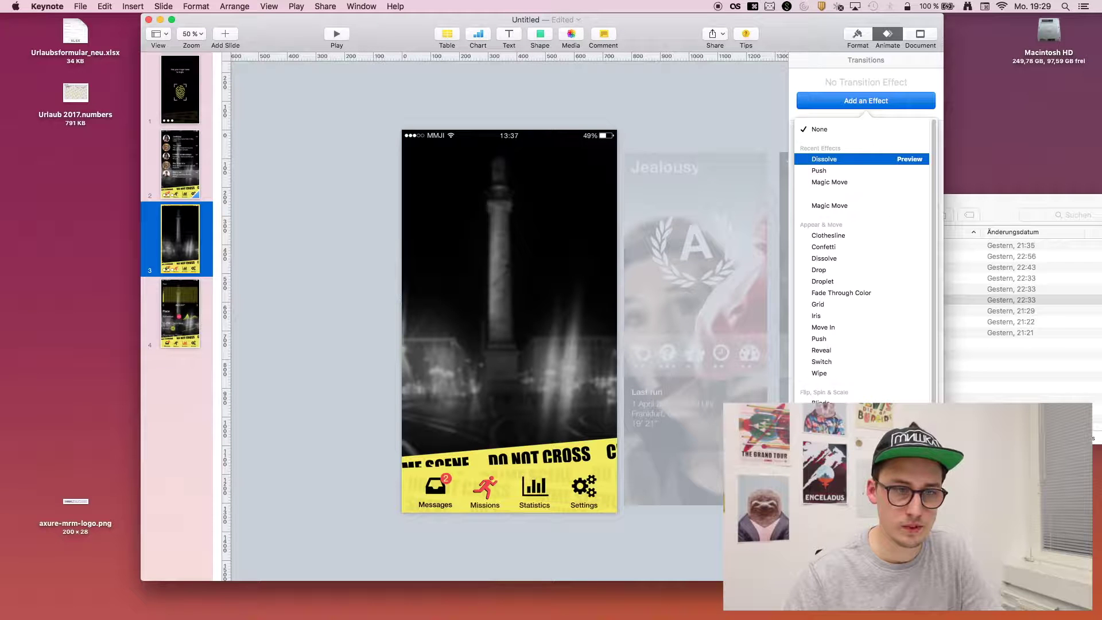
{"action": "left_click", "coordinate": [832, 158]}
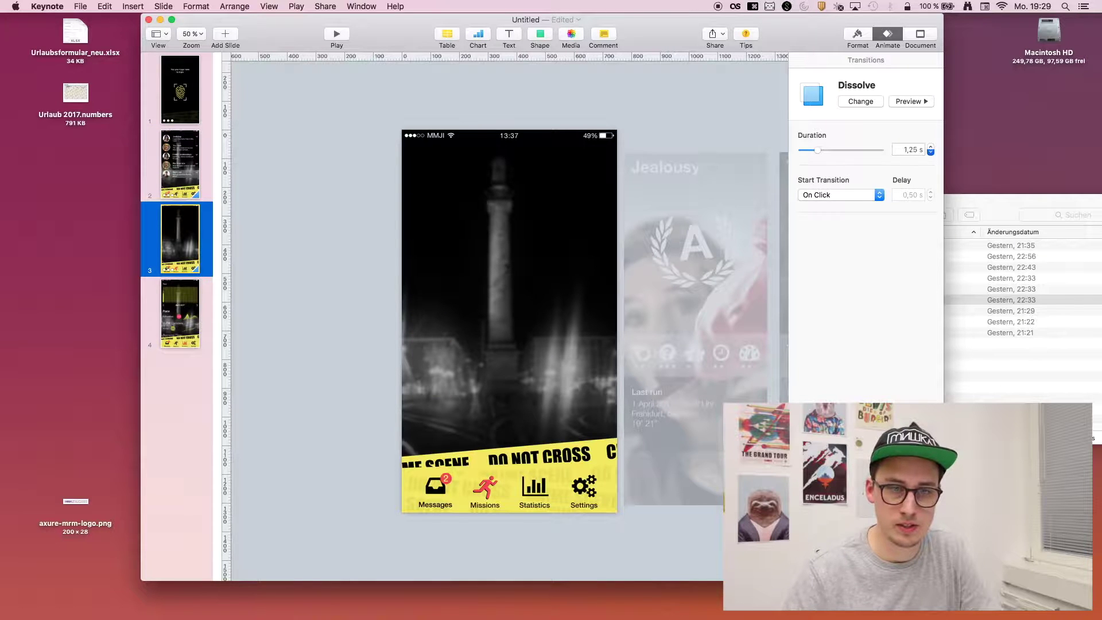
{"action": "left_click_drag", "start_coordinate": [817, 151], "coordinate": [805, 150]}
Check the stats and missions slides, then play the slideshow from the login slide
{"action": "left_click", "coordinate": [179, 312]}
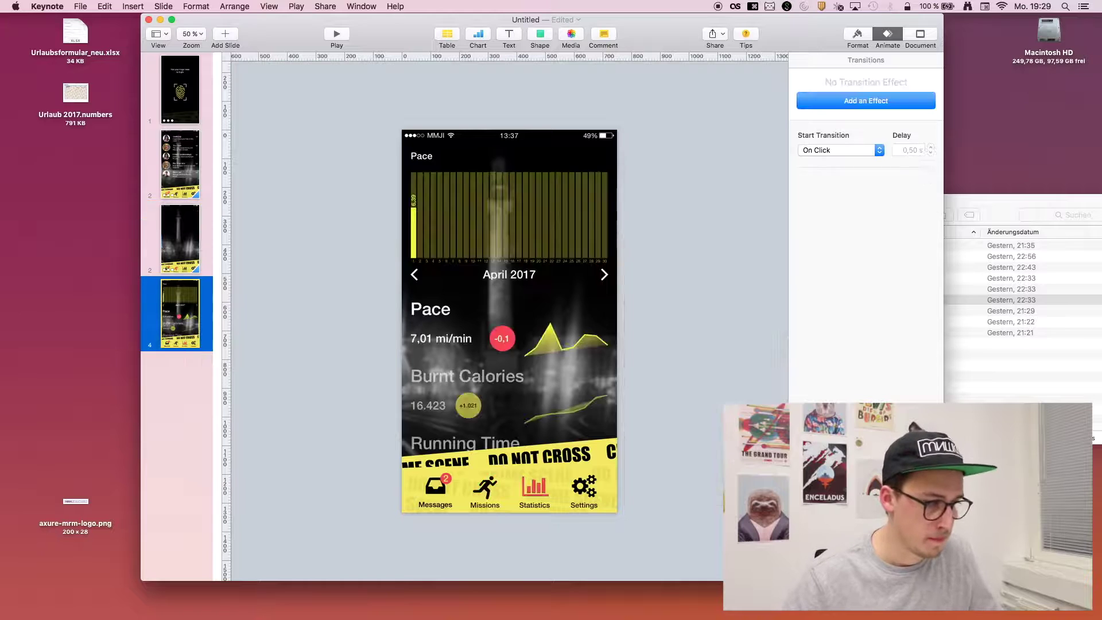
{"action": "left_click", "coordinate": [179, 238]}
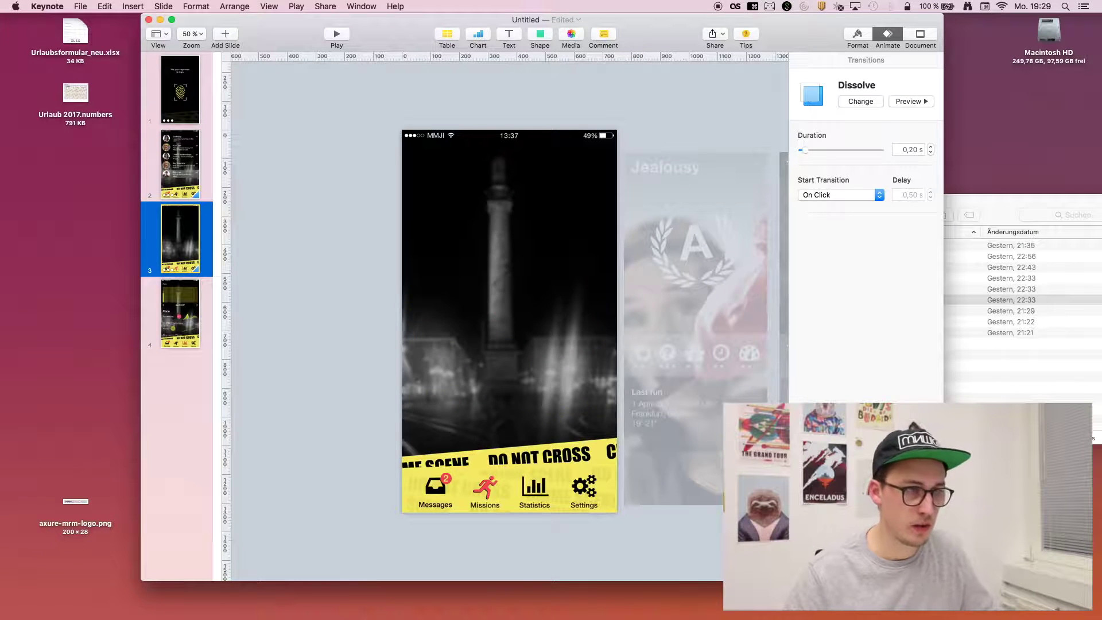
{"action": "left_click", "coordinate": [180, 89]}
{"action": "left_click", "coordinate": [337, 34]}
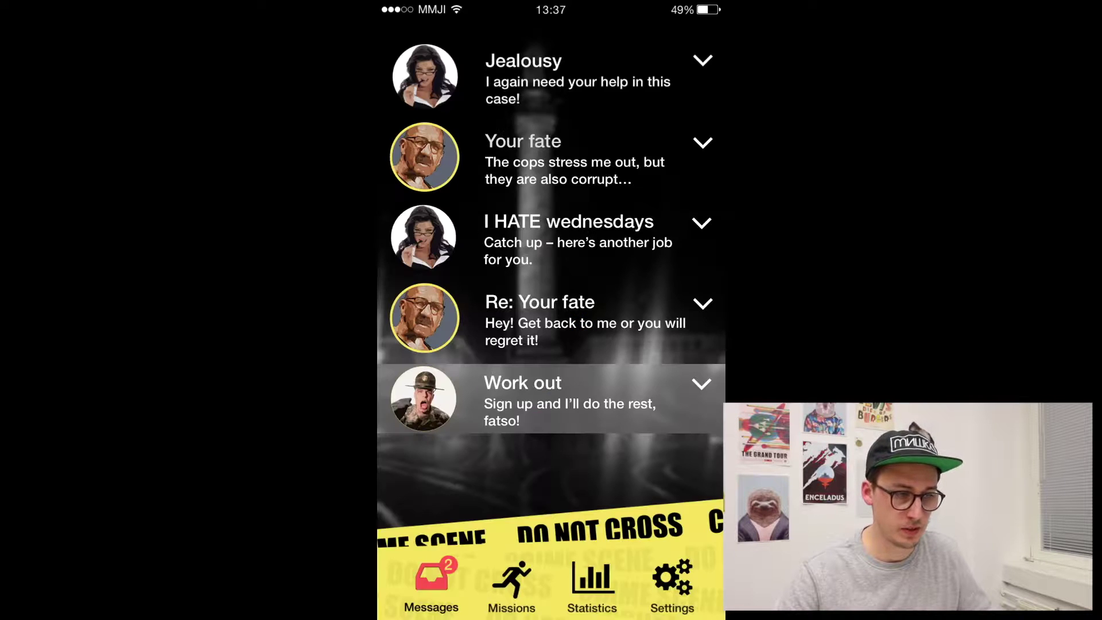
Exit the slideshow with Esc and select slide 2, the messages slide
{"action": "key", "text": "Escape"}
{"action": "left_click", "coordinate": [197, 173]}
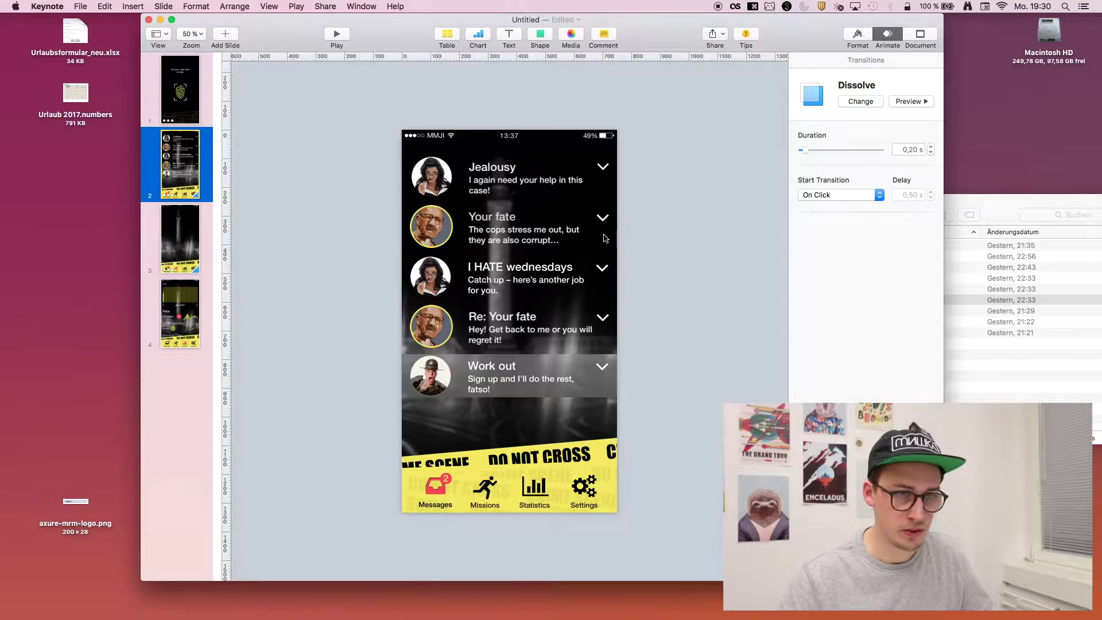
Show Build Order and inspect the Move builds on slides 2 and 3, ending on the login slide
{"action": "key", "text": "alt+super+b"}
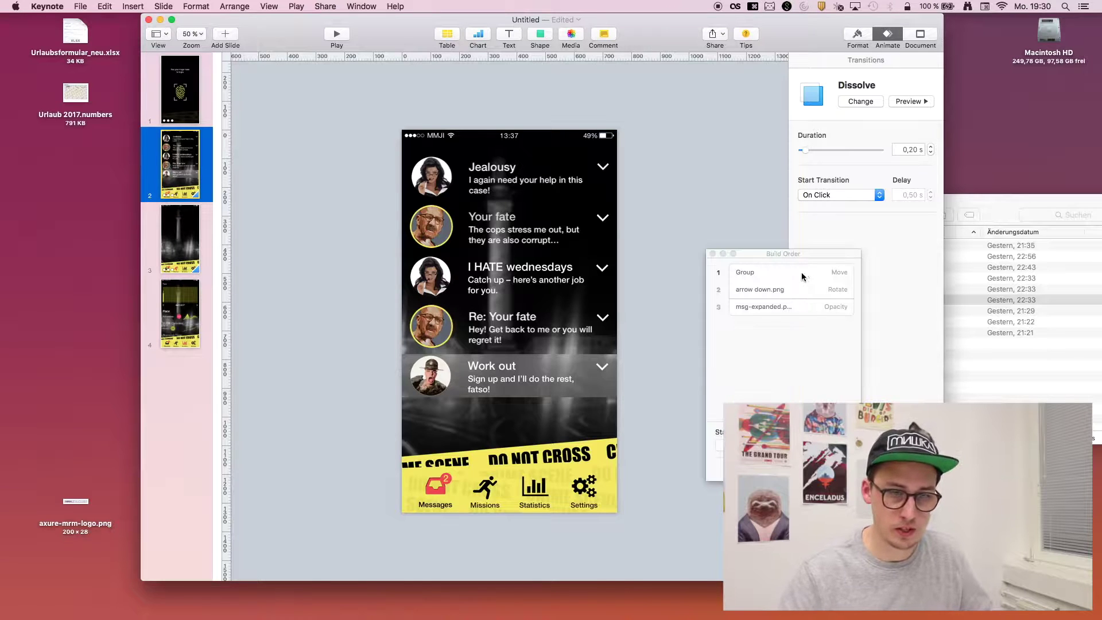
{"action": "left_click", "coordinate": [812, 277]}
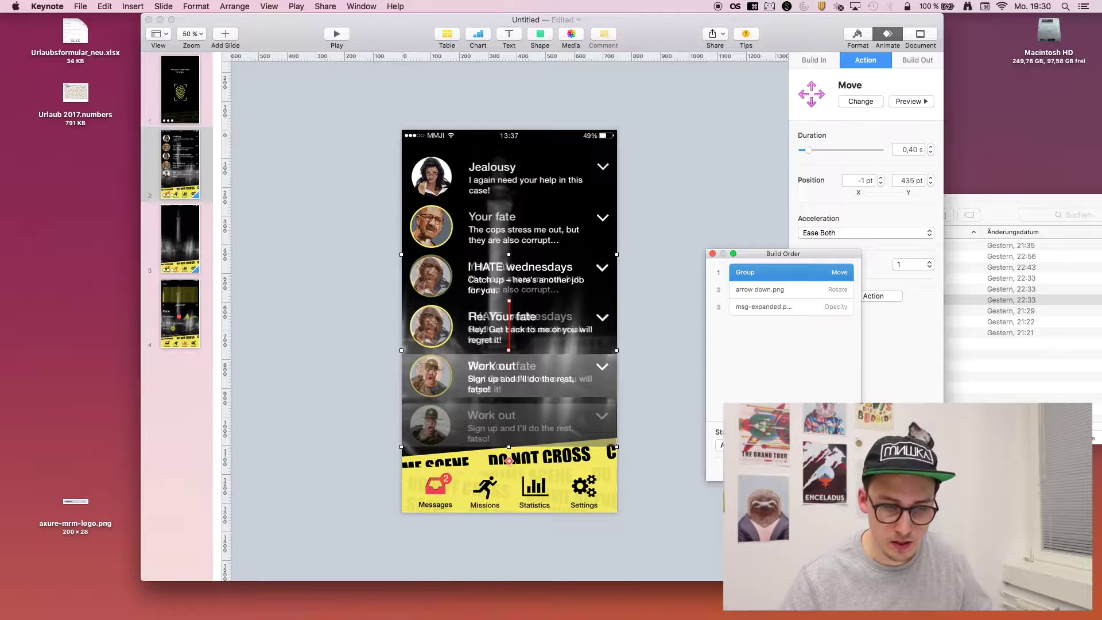
{"action": "left_click", "coordinate": [182, 236]}
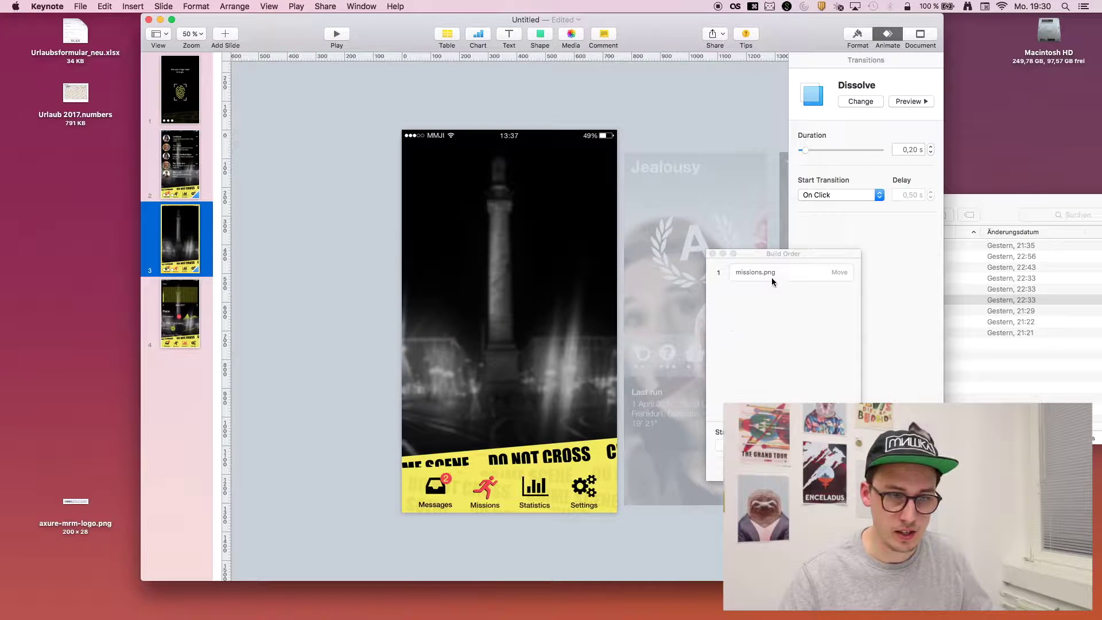
{"action": "left_click", "coordinate": [771, 273]}
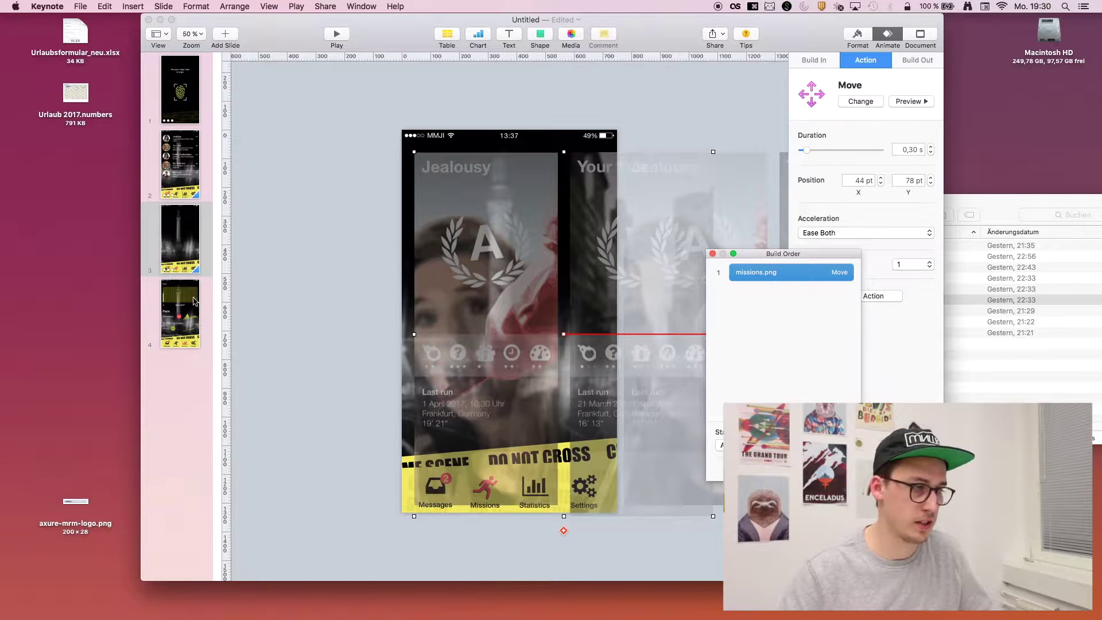
{"action": "left_click", "coordinate": [175, 306]}
{"action": "left_click", "coordinate": [182, 80]}
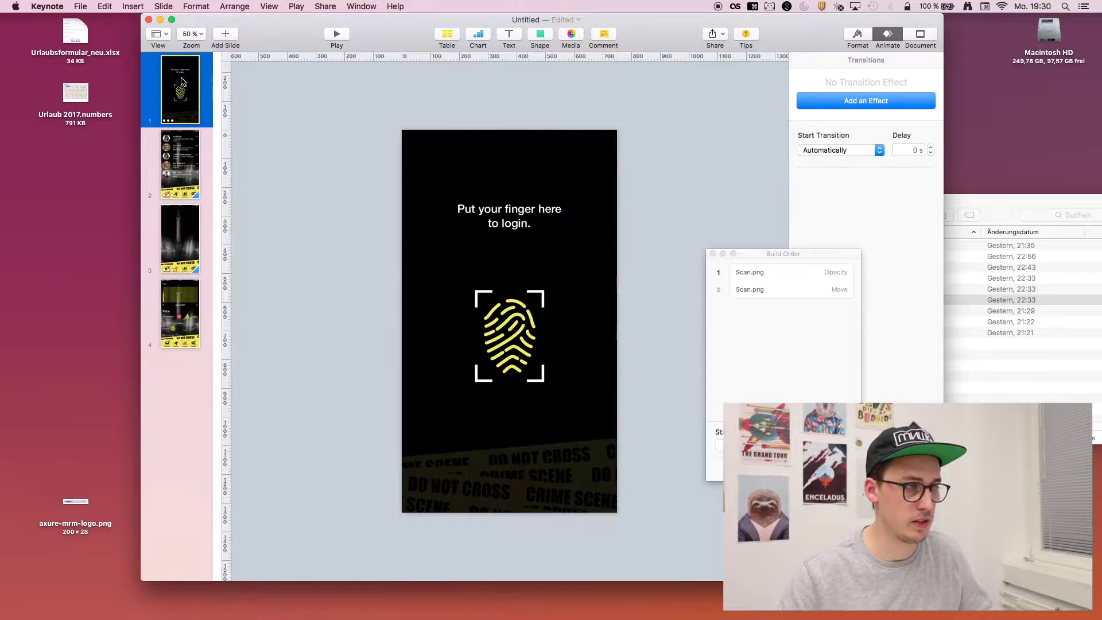
Dismiss the save sheet without saving and play the presentation full screen
{"action": "key", "text": "super+s"}
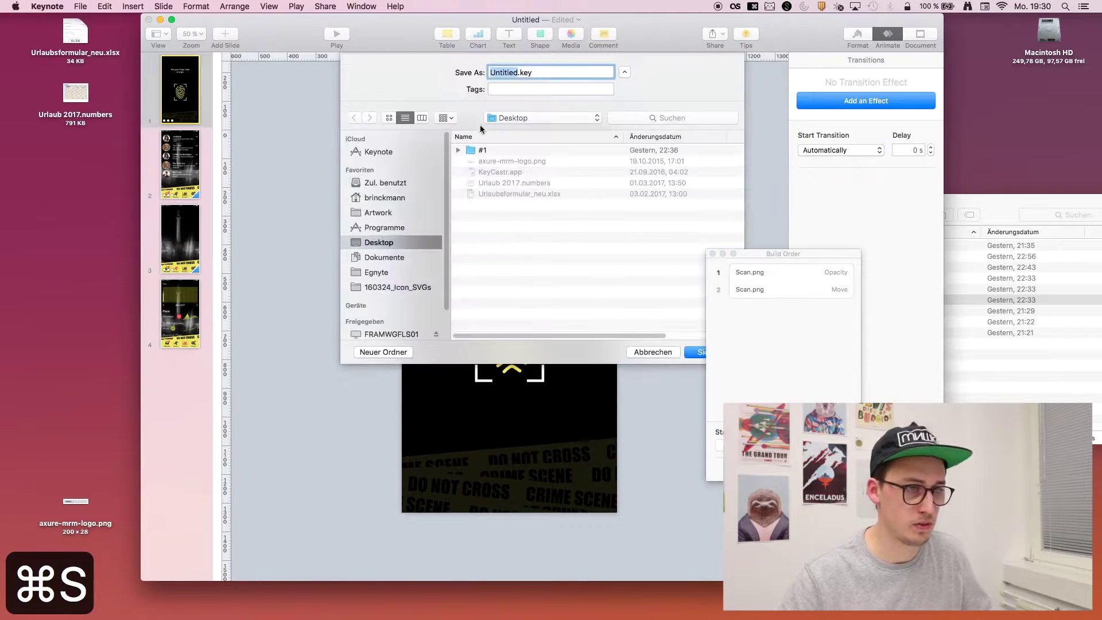
{"action": "key", "text": "Escape"}
{"action": "left_click", "coordinate": [337, 34]}
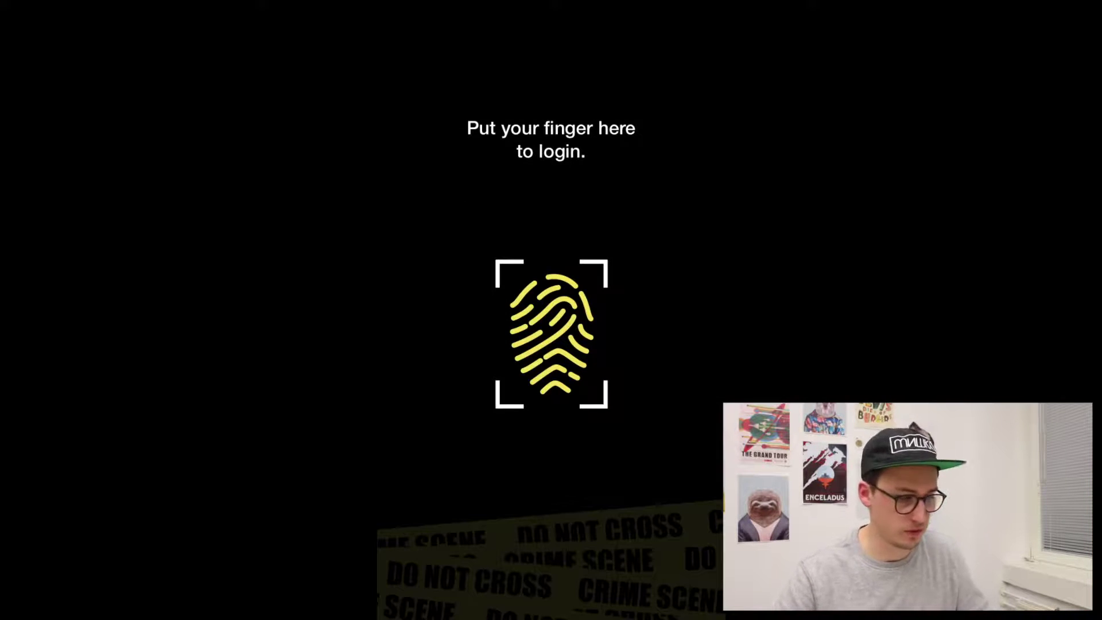
Advance the slideshow from the login screen to the messages slide, then exit with Esc
{"action": "key", "text": "space"}
{"action": "key", "text": "space"}
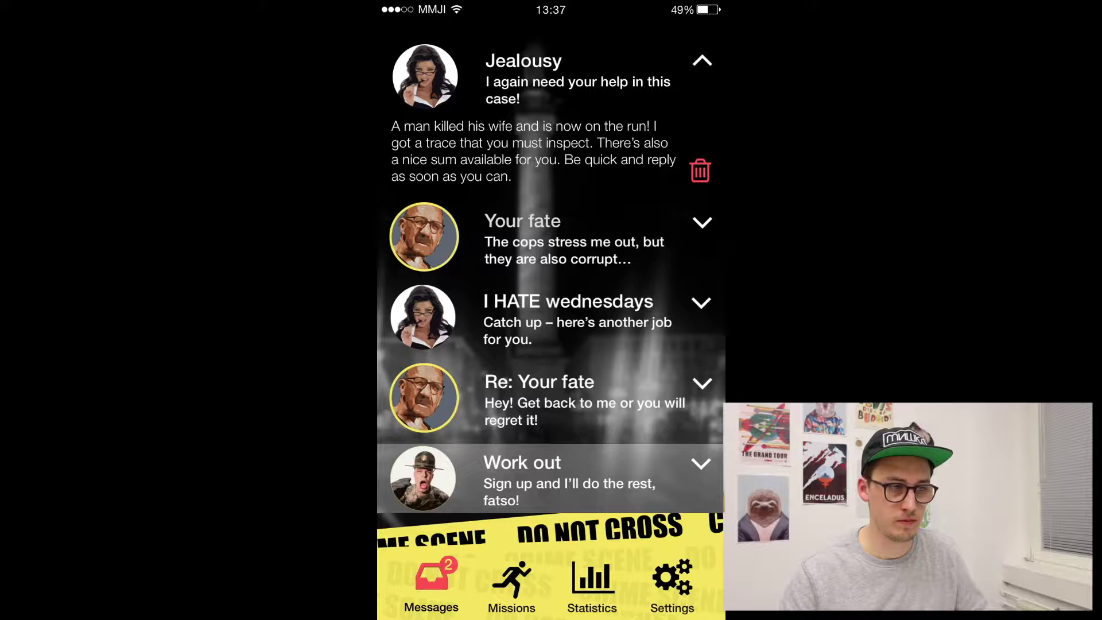
{"action": "key", "text": "Escape"}
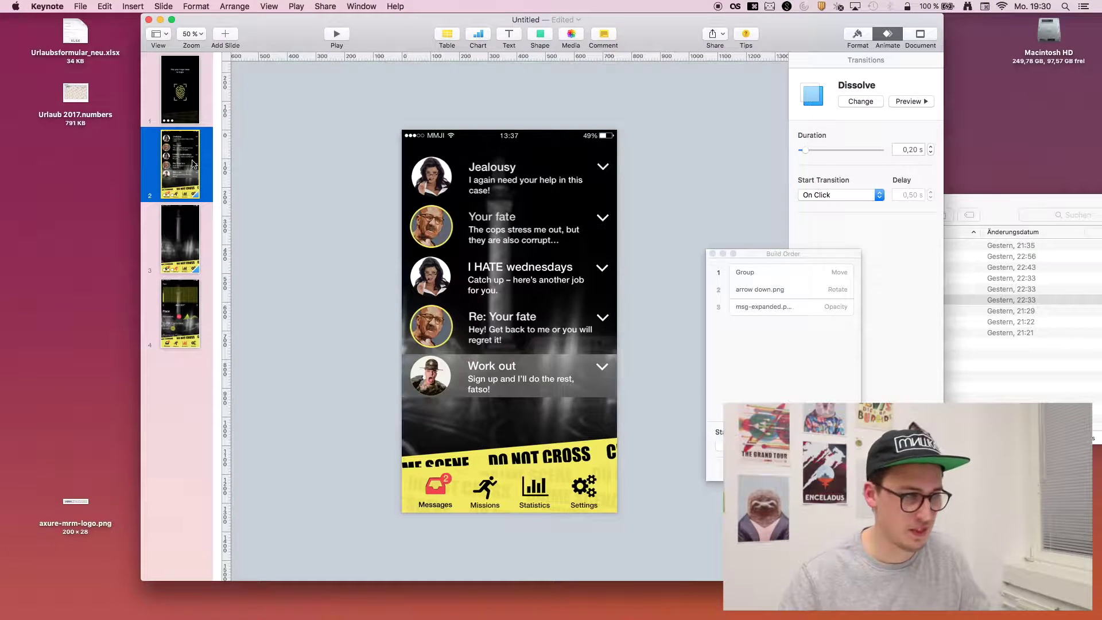
Set the messages slide's transition to start automatically after a short delay
{"action": "left_click_drag", "start_coordinate": [778, 247], "coordinate": [929, 305]}
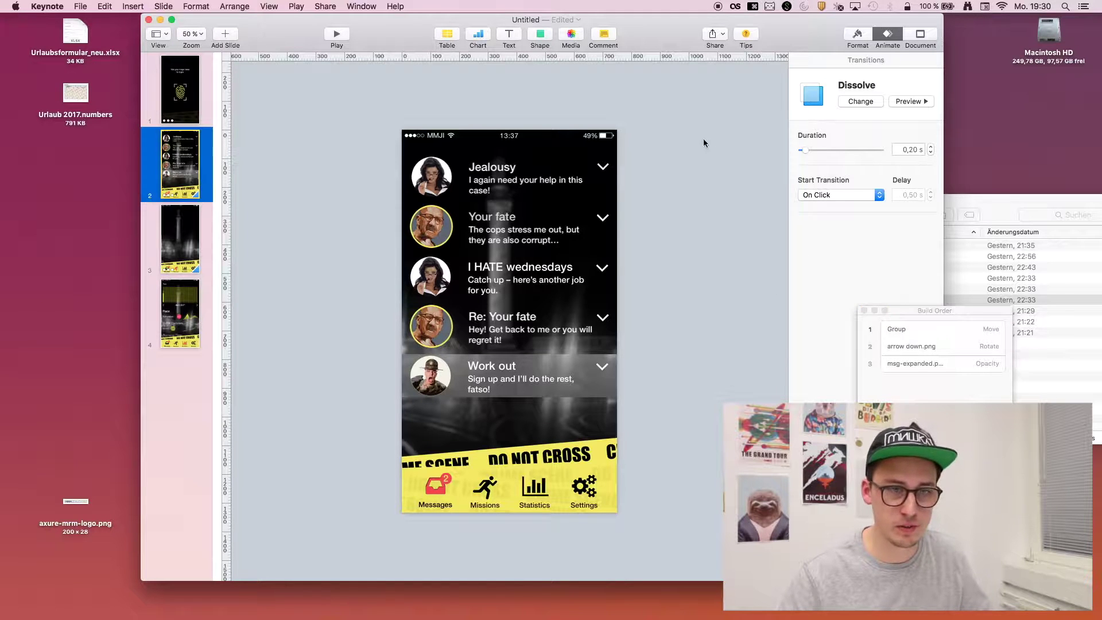
{"action": "left_click", "coordinate": [839, 195]}
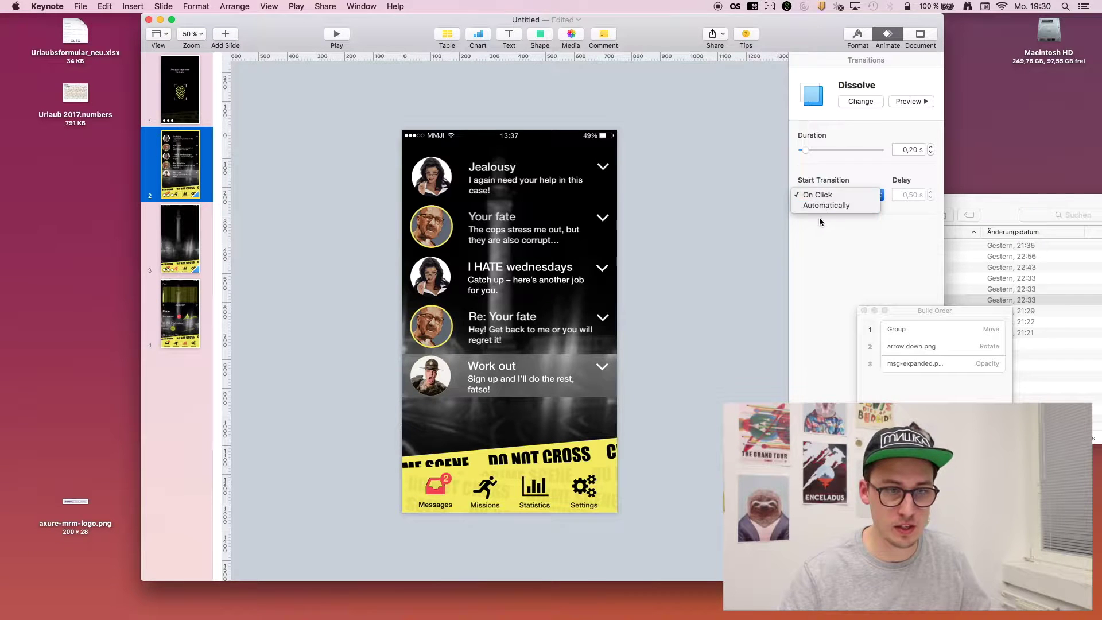
{"action": "left_click", "coordinate": [832, 205]}
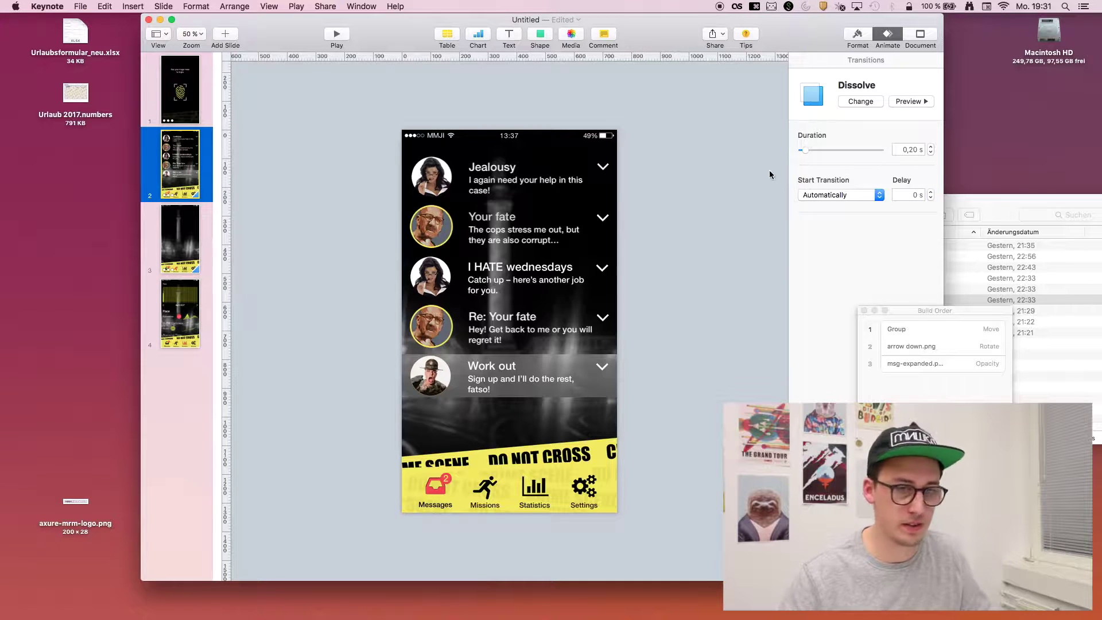
{"action": "left_click", "coordinate": [930, 192]}
{"action": "left_click", "coordinate": [931, 192]}
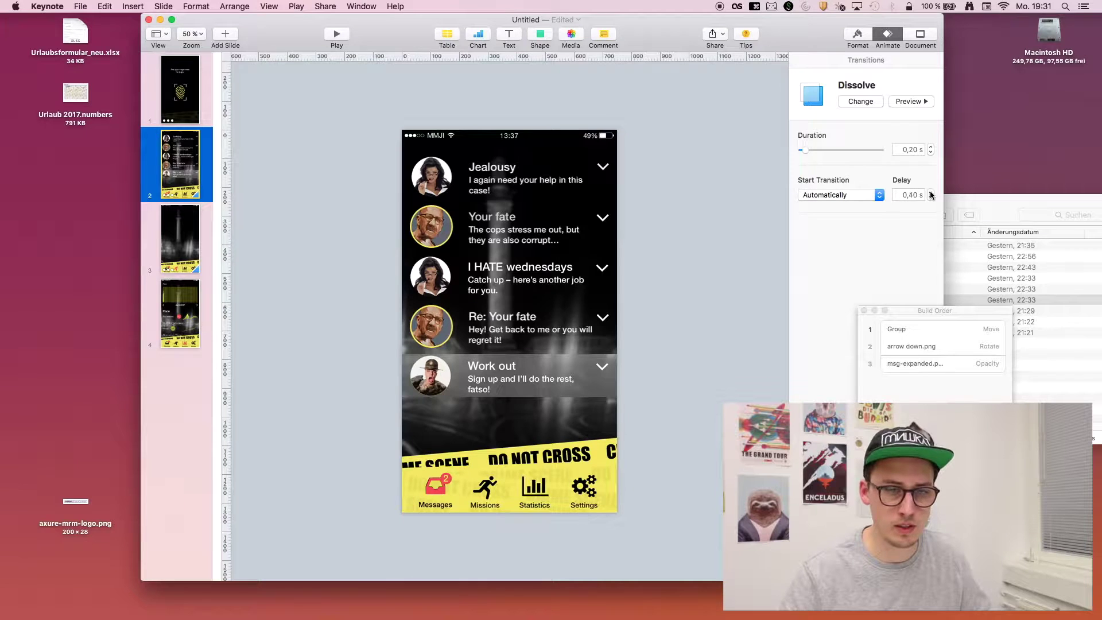
Make the missions slide advance automatically too, then select the login slide
{"action": "left_click", "coordinate": [179, 252]}
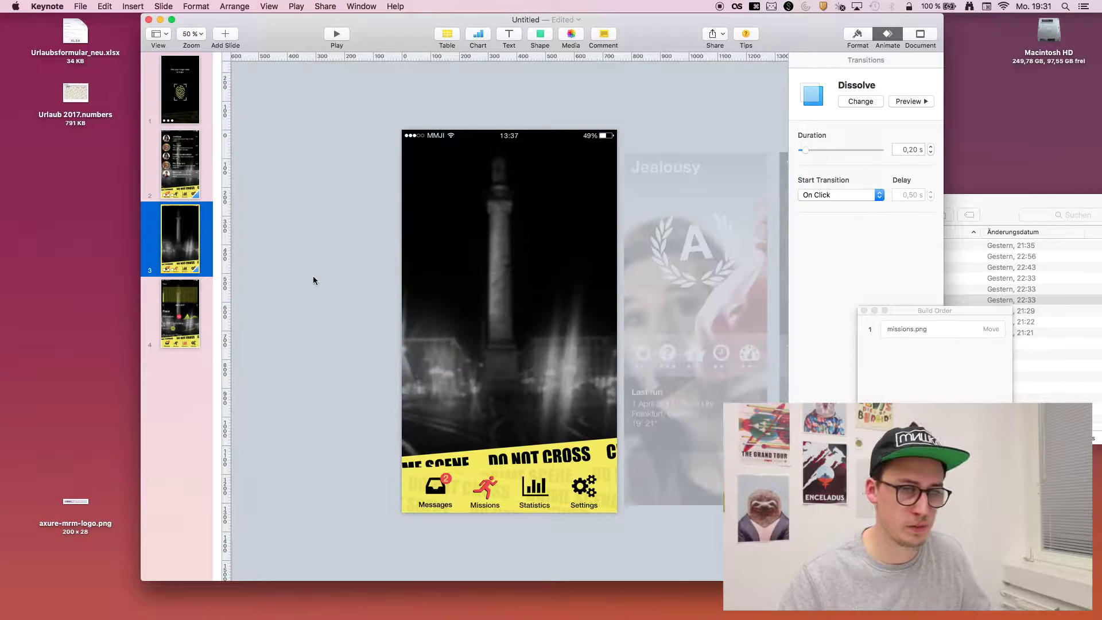
{"action": "left_click", "coordinate": [841, 194]}
{"action": "left_click", "coordinate": [826, 197]}
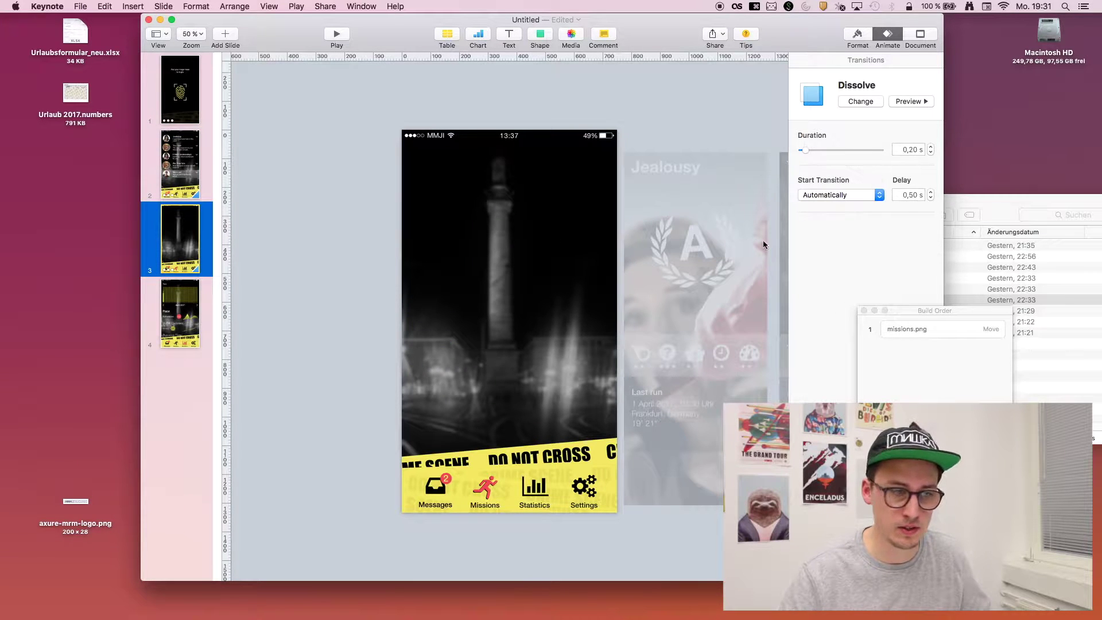
{"action": "left_click", "coordinate": [180, 92]}
Play the prototype slideshow starting from the login slide
{"action": "left_click", "coordinate": [336, 34]}
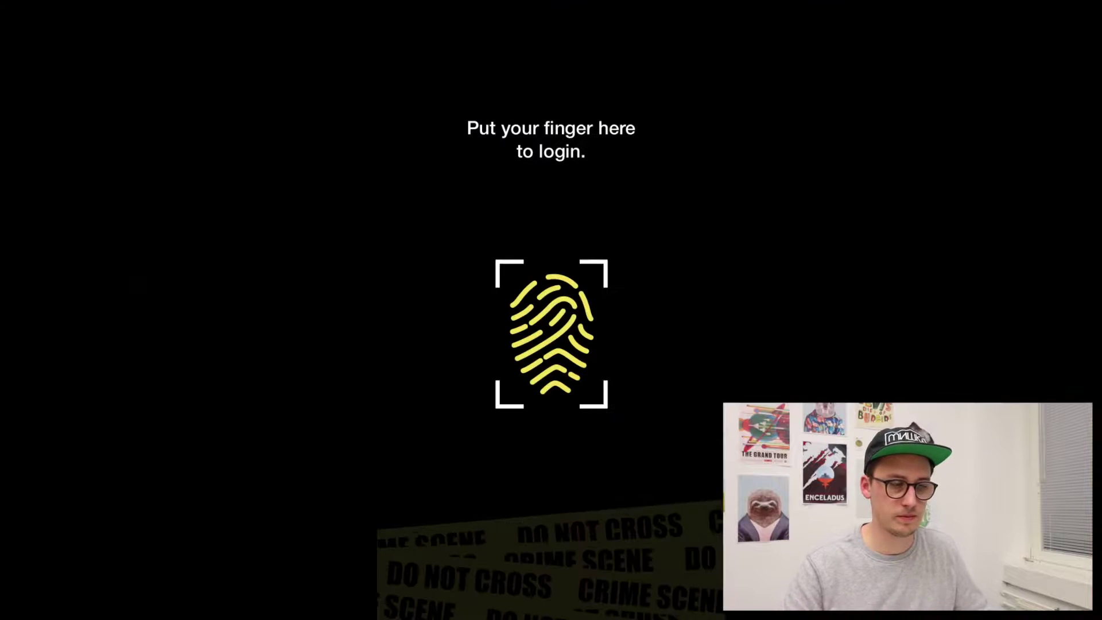